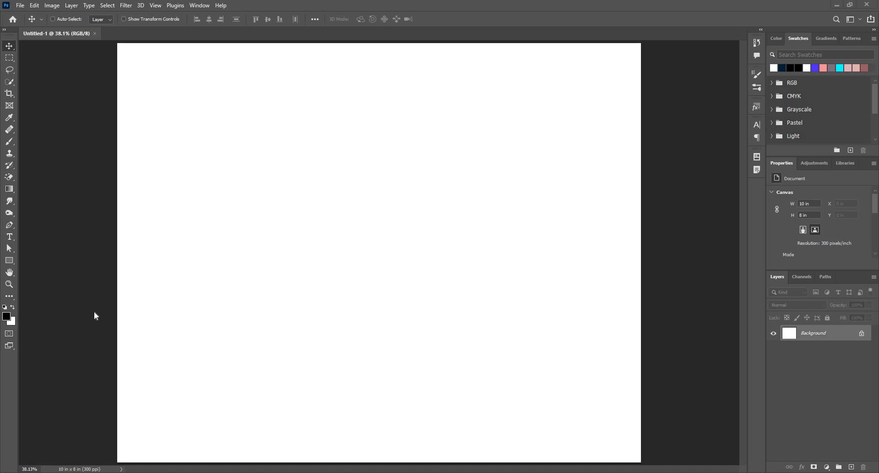
- Choose the Mixer Brush tool and give it a soft round brush tip
click(10, 142)
click(41, 171)
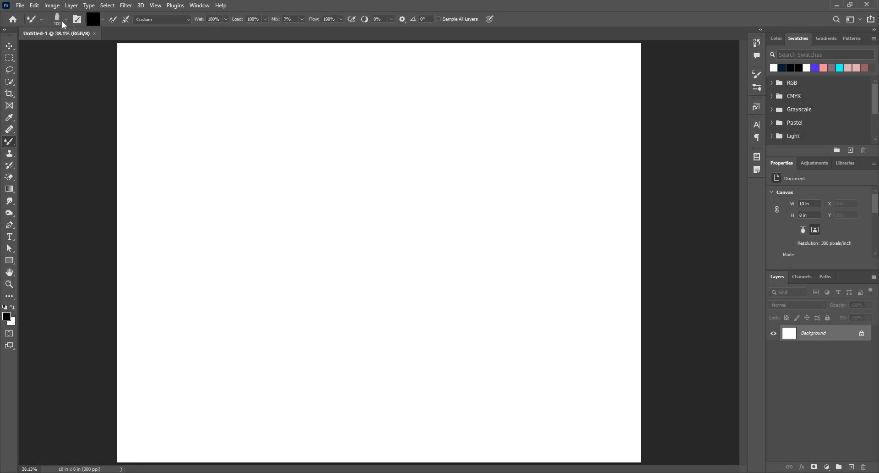
click(67, 20)
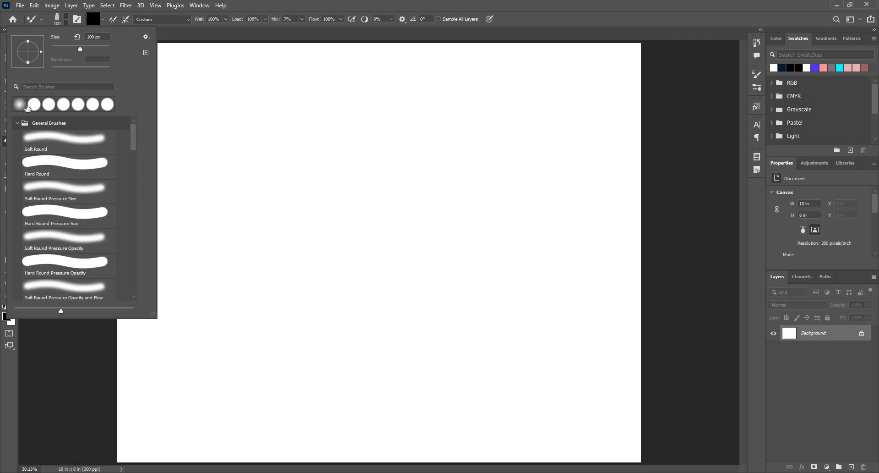
click(19, 104)
click(66, 20)
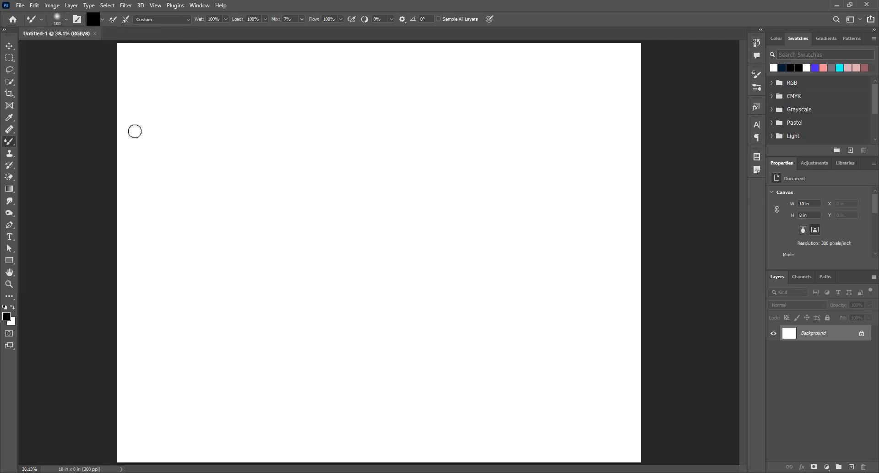
- Switch to the regular Brush tool and open its Brush Settings
right_click(15, 144)
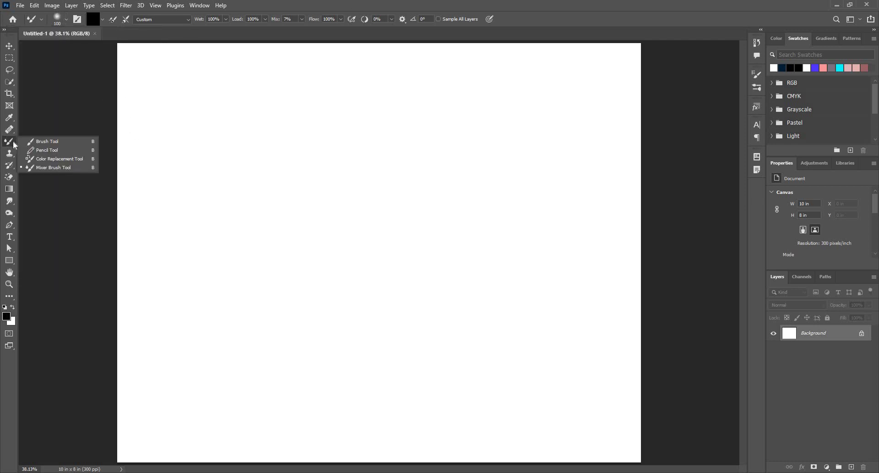
click(53, 142)
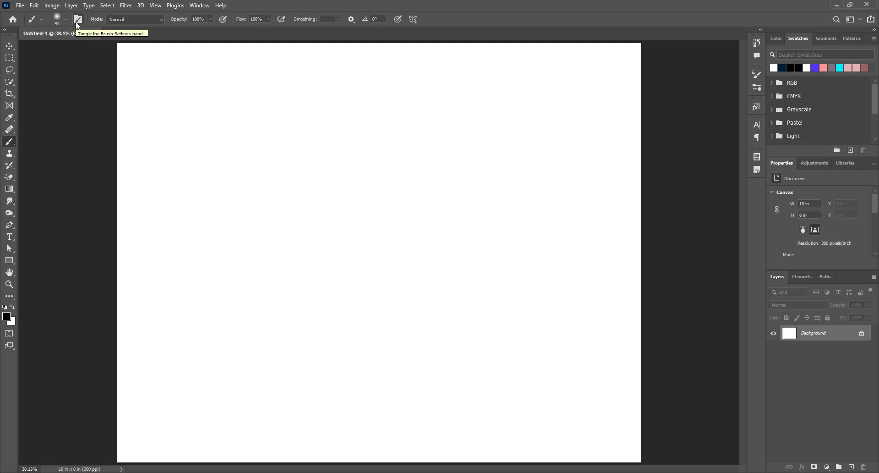
click(78, 21)
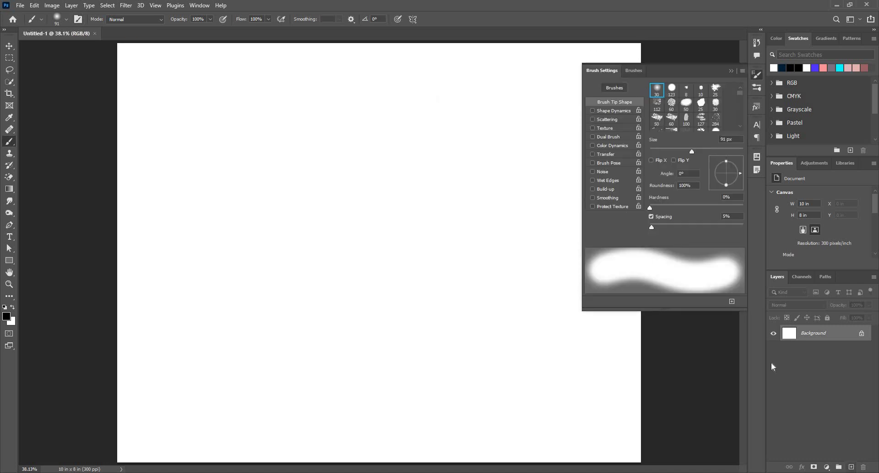
- Add a new layer and stamp a 200 px soft round black dab in the canvas's upper right area
key(ctrl+shift+alt+n)
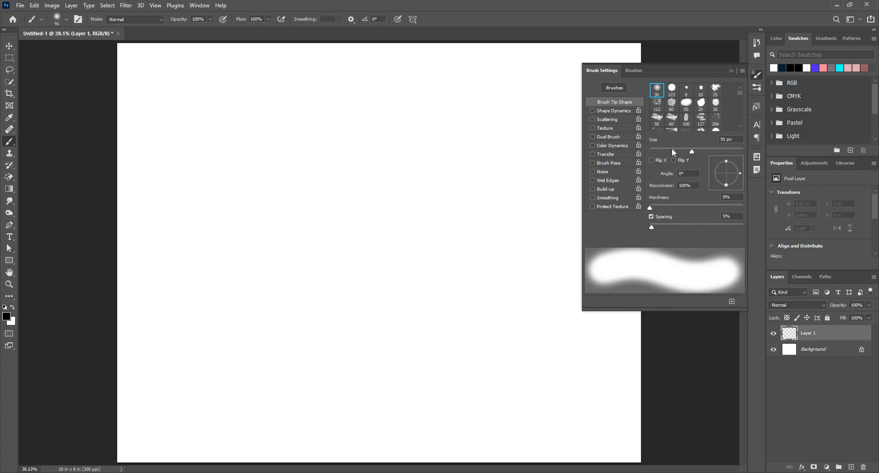
click(701, 151)
key(bracketright)
key(bracketright)
key(bracketright)
click(477, 108)
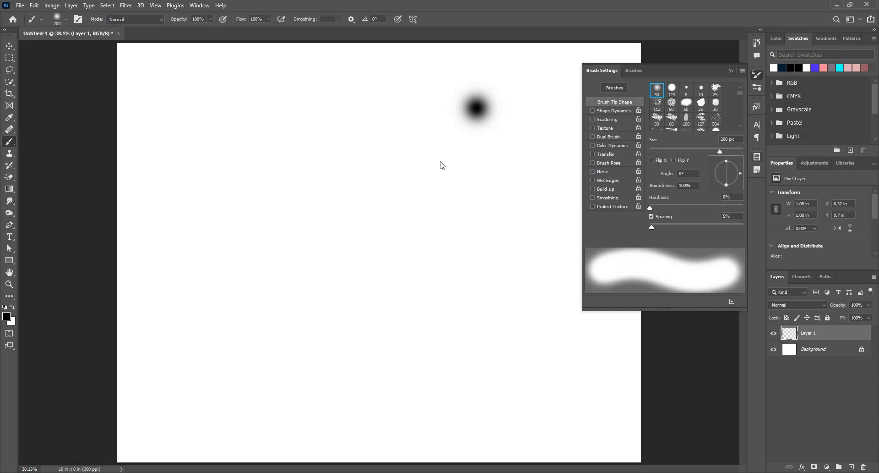
- Stamp two more soft round dabs, one at 278 px below the first and one at 435 px to its left
key(bracketright)
key(bracketright)
key(bracketright)
key(bracketright)
key(bracketright)
key(bracketright)
key(bracketright)
key(bracketright)
key(bracketright)
key(bracketright)
click(724, 150)
click(447, 200)
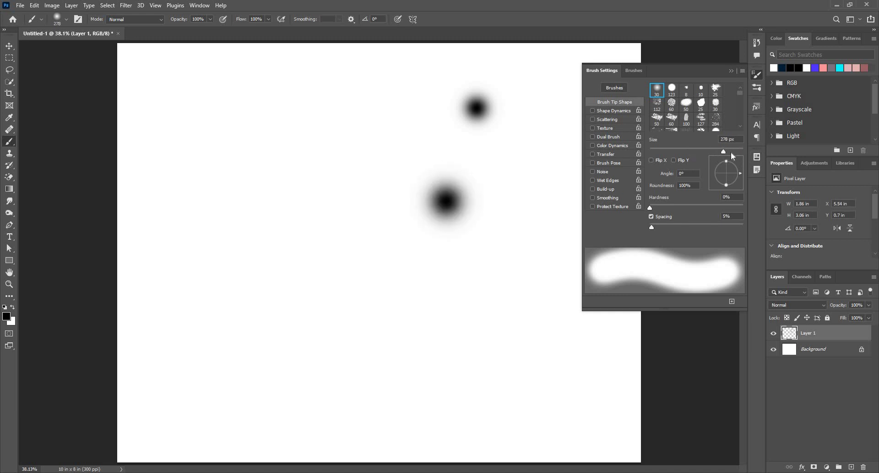
click(731, 151)
click(364, 167)
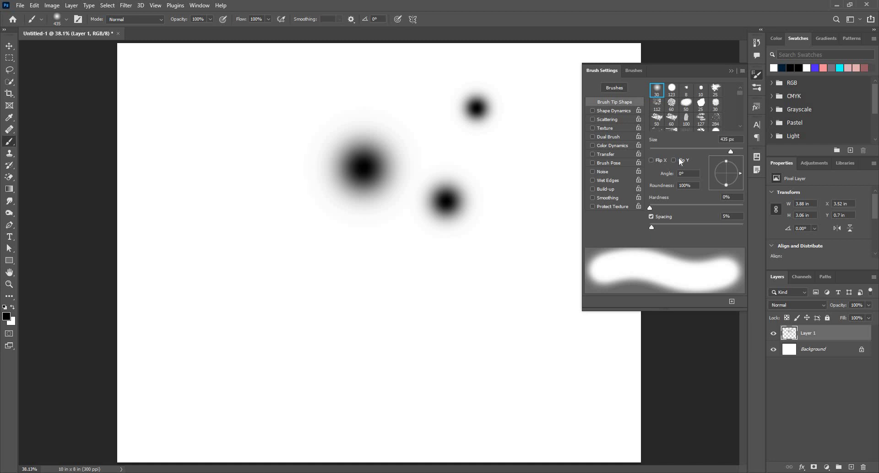
- Select the ragged 25 px brush tip, enlarge it to 524 px and stamp it once in the canvas's upper left area
click(716, 91)
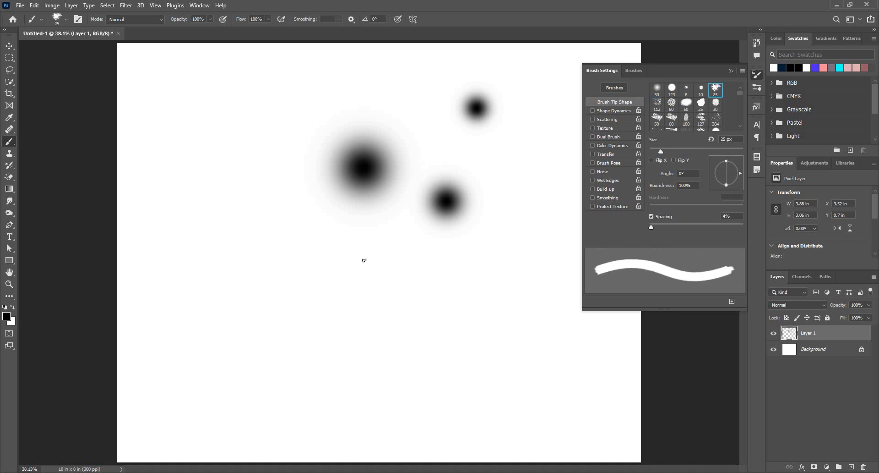
drag(286, 235, 360, 235)
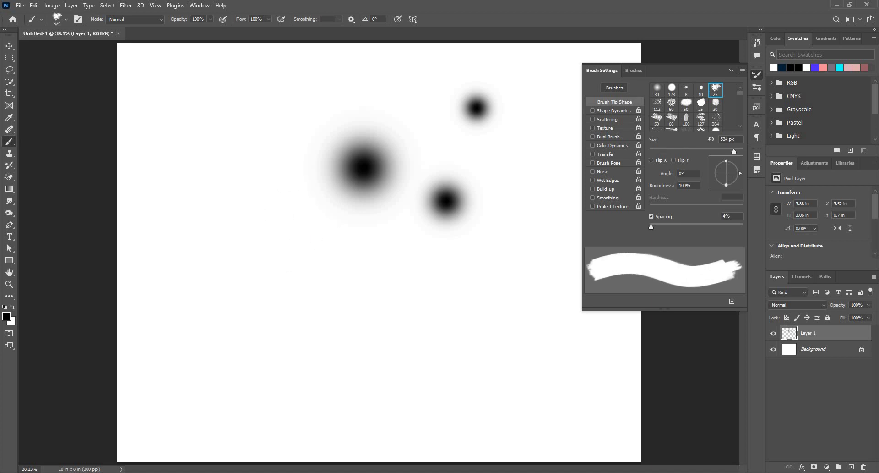
click(233, 117)
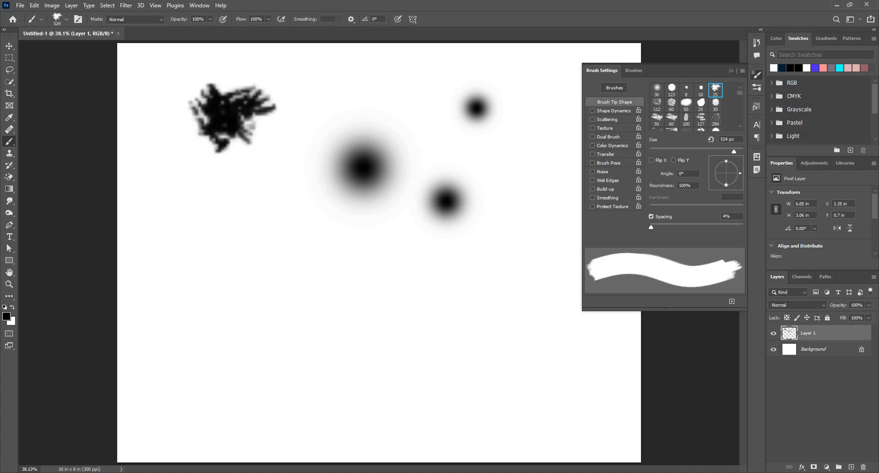
- Stamp the ragged tip below the first mark with only Flip X on, and again with only Flip Y on, leaving both flips off
click(651, 160)
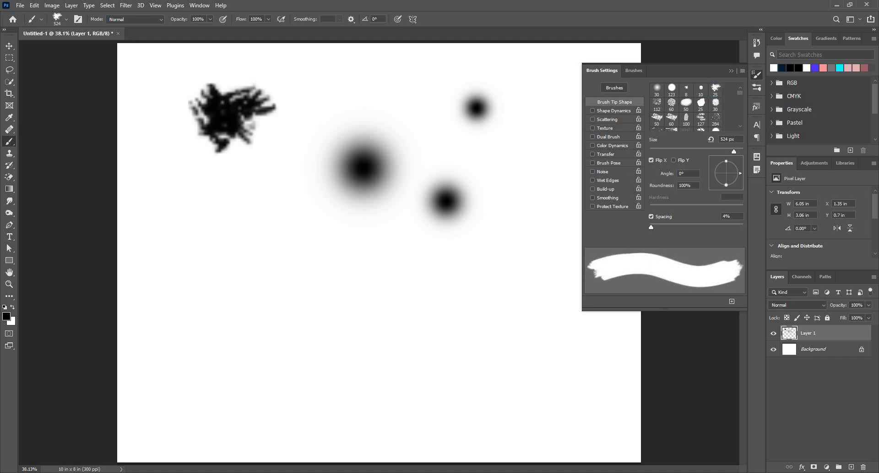
click(218, 223)
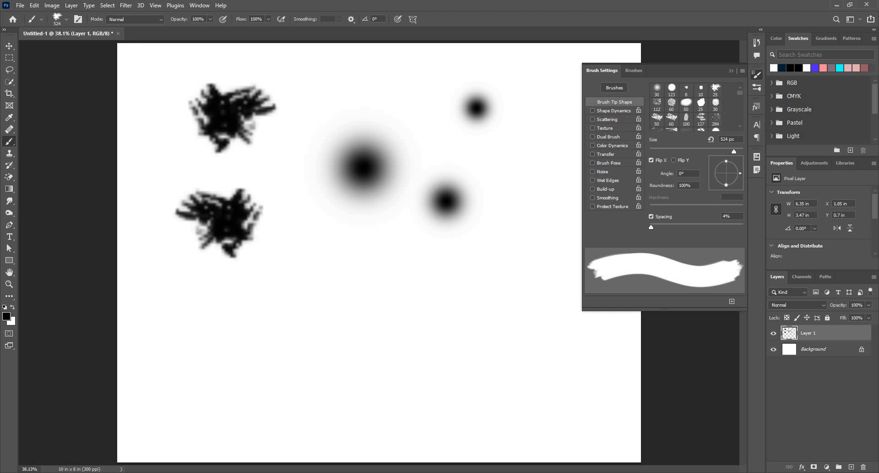
click(651, 160)
click(674, 160)
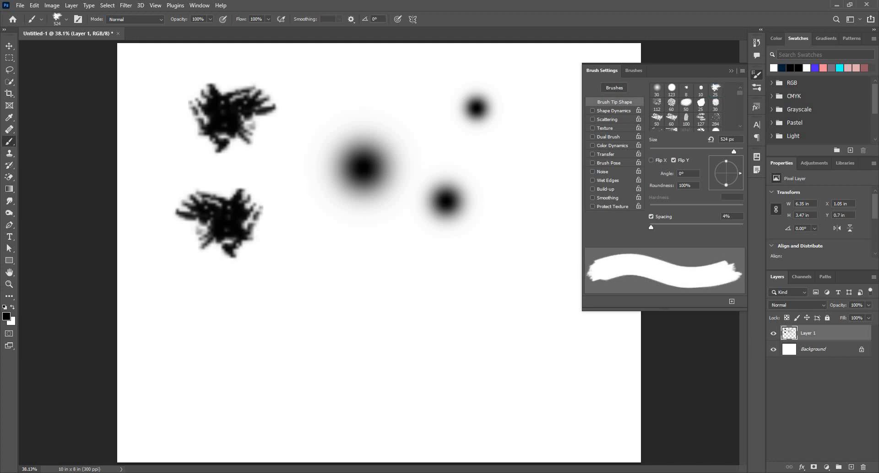
click(222, 314)
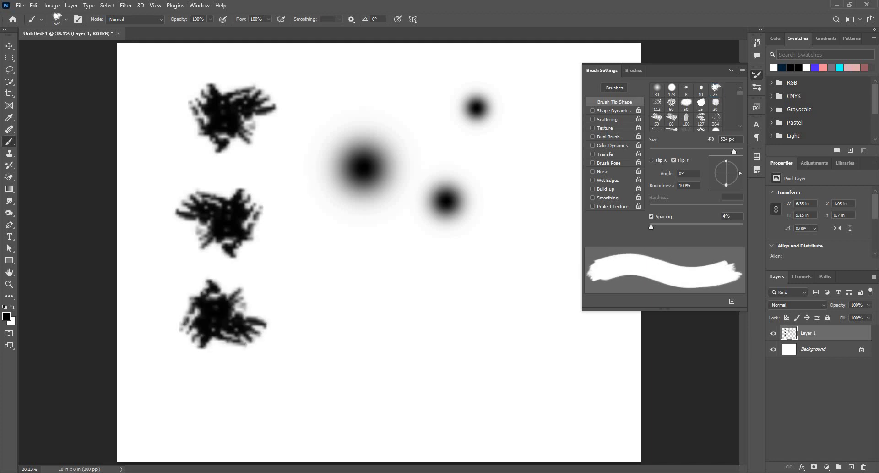
click(674, 160)
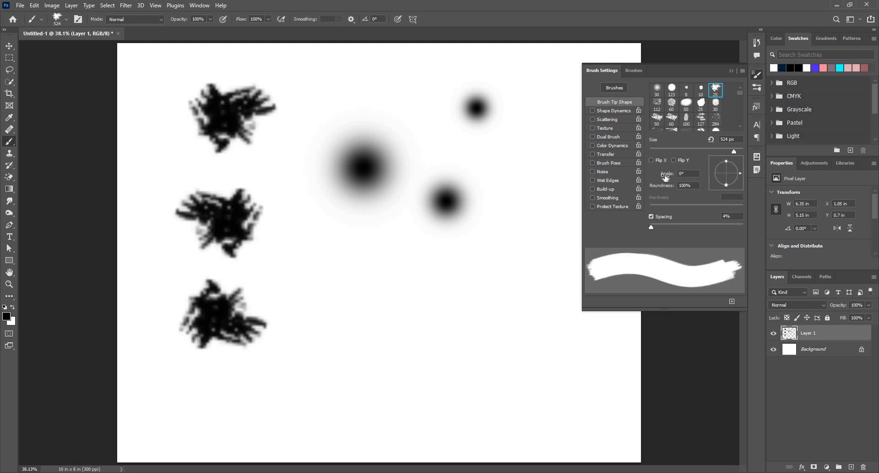
- Rotate the brush tip to -19° and stamp it once near the middle of the canvas
drag(667, 178, 671, 179)
mouse_move(740, 172)
mouse_down()
mouse_move(732, 163)
mouse_move(739, 178)
mouse_up()
click(372, 262)
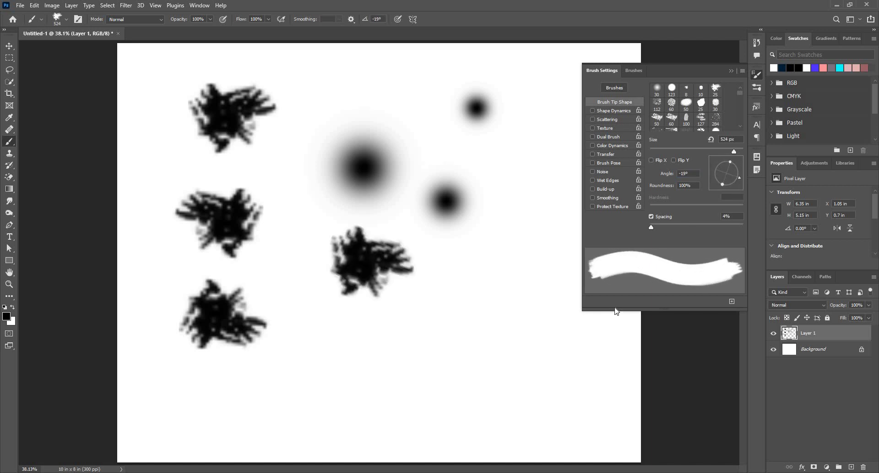
- Set the brush tip to a -43° angle and 24% roundness, and paint a broad freehand stroke across the lower canvas
click(742, 187)
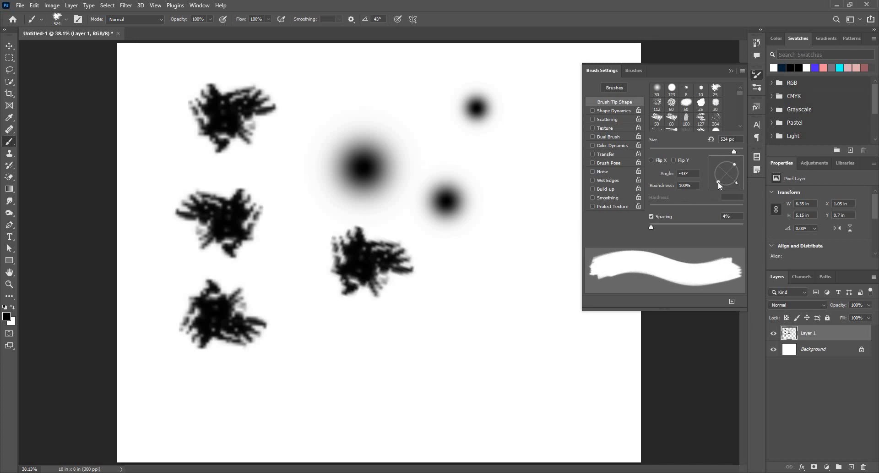
mouse_move(719, 181)
mouse_down()
mouse_move(729, 174)
mouse_move(713, 192)
mouse_move(724, 175)
mouse_up()
click(420, 338)
mouse_move(317, 379)
mouse_down()
mouse_move(287, 430)
mouse_move(332, 339)
mouse_move(399, 403)
mouse_move(453, 396)
mouse_up()
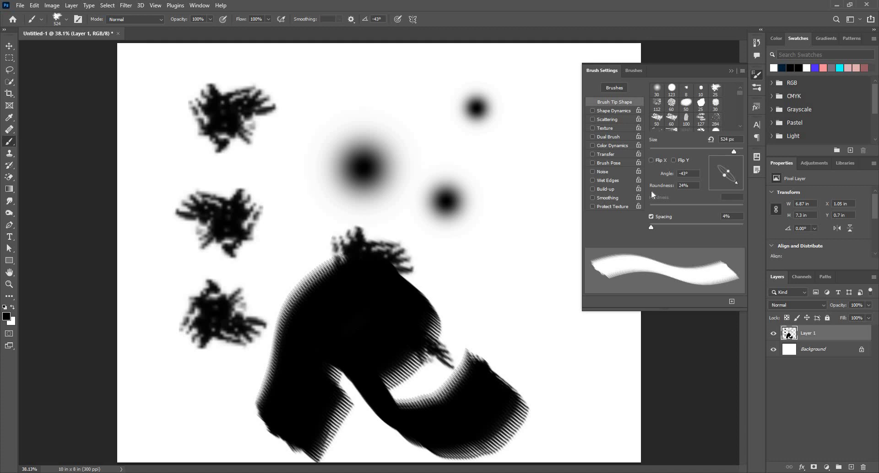
- Reset the brush tip's angle to 0° and its roundness to 100%
click(666, 173)
text(0)
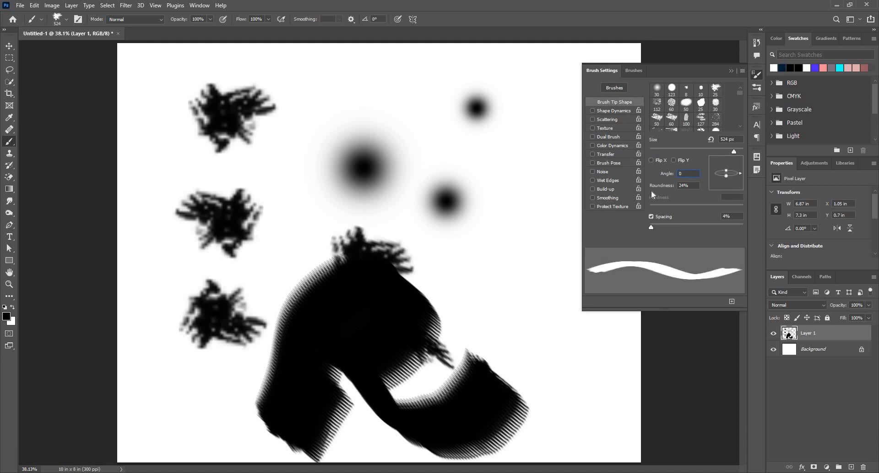
key(Tab)
text(100)
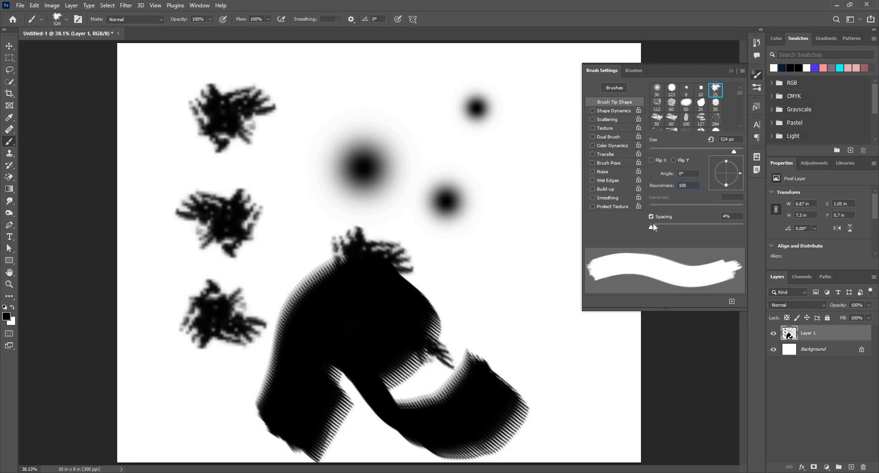
- Increase the brush spacing to 125% and paint separated ragged marks around the upper and right parts of the canvas
mouse_move(652, 226)
mouse_down()
mouse_move(677, 230)
mouse_move(669, 228)
mouse_up()
click(702, 227)
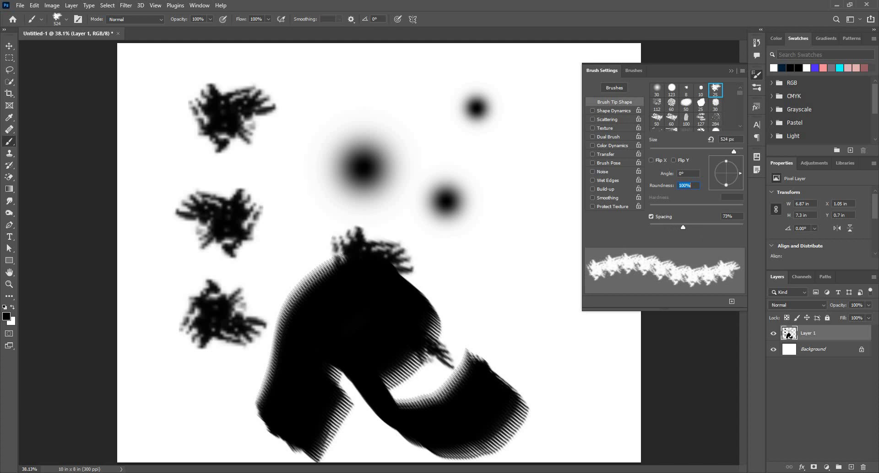
click(294, 153)
click(368, 105)
click(447, 140)
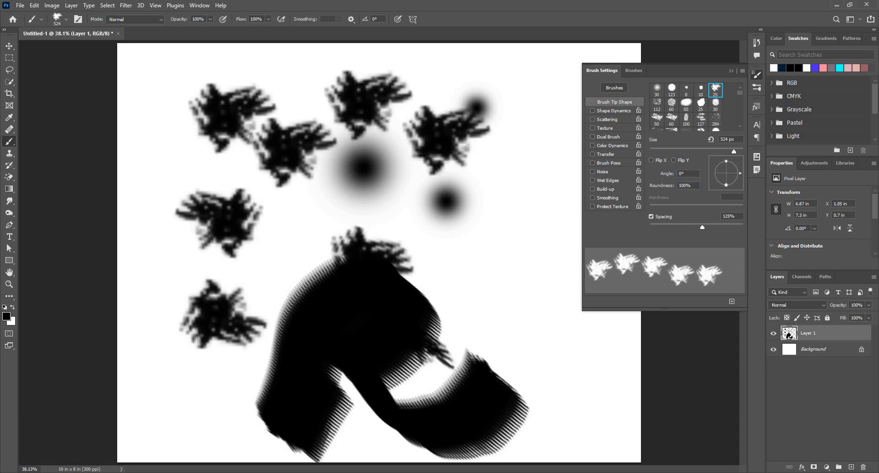
click(467, 231)
click(506, 310)
mouse_move(573, 271)
mouse_down()
mouse_move(575, 176)
mouse_move(550, 99)
mouse_move(389, 96)
mouse_move(315, 151)
mouse_up()
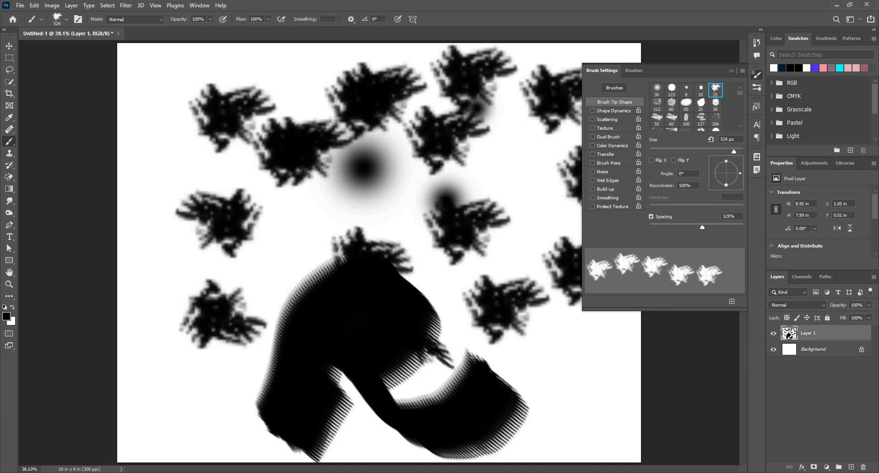
- Clear all the painted marks from Layer 1 and remove the selection
key(ctrl+a)
key(Delete)
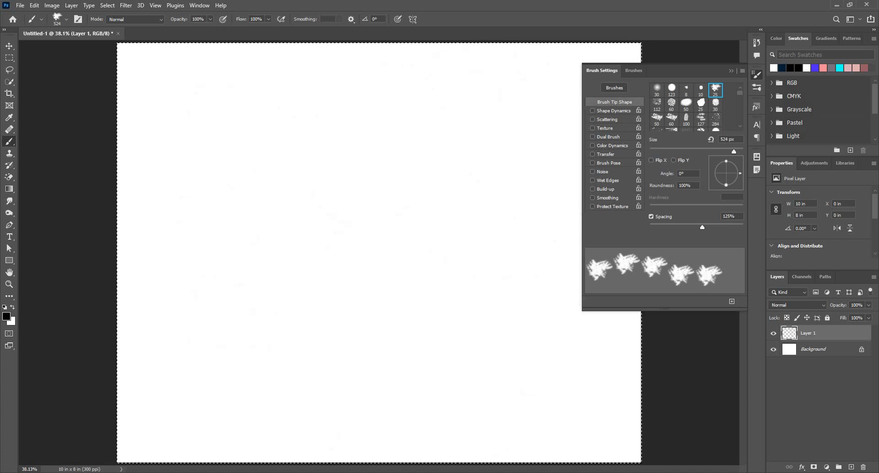
key(ctrl+d)
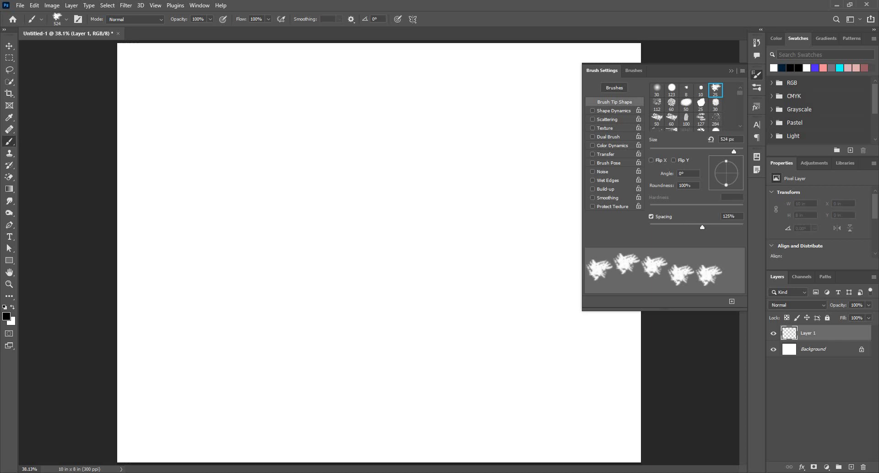
- Reduce the brush to 93 px and paint a wavy stroke at 45% spacing, plus a second one beneath it at 90% spacing
drag(702, 227, 671, 227)
drag(734, 151, 692, 152)
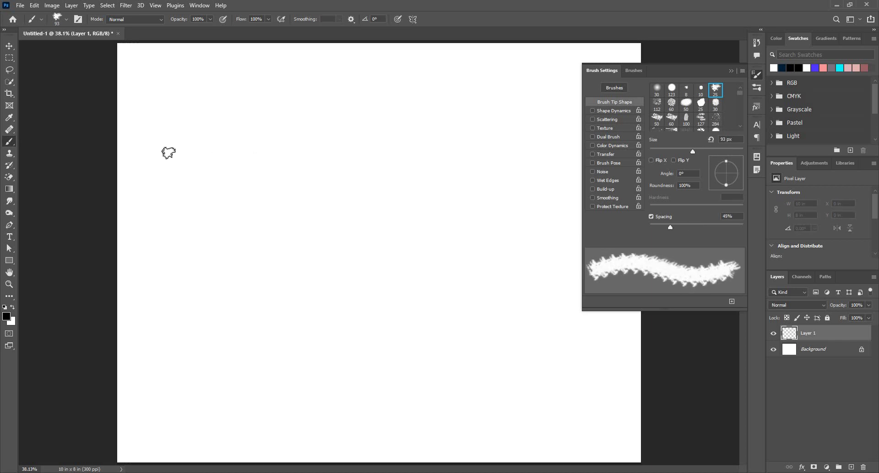
mouse_move(168, 152)
mouse_down()
mouse_move(249, 177)
mouse_move(356, 135)
mouse_up()
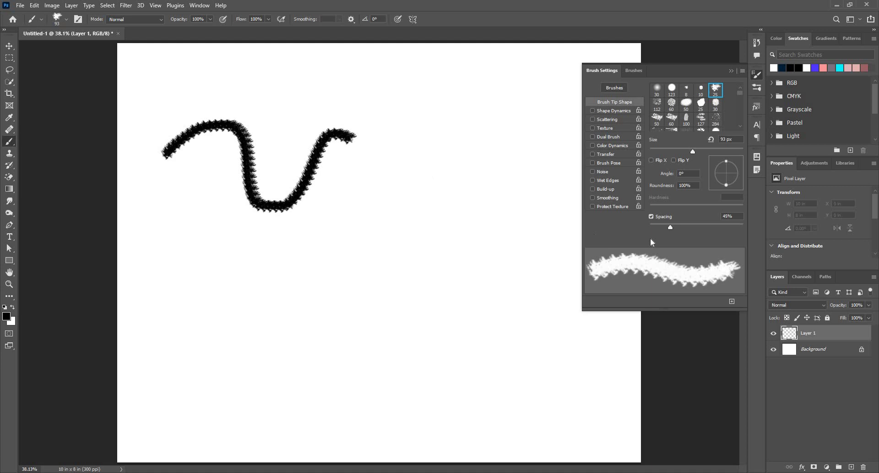
drag(671, 225, 692, 225)
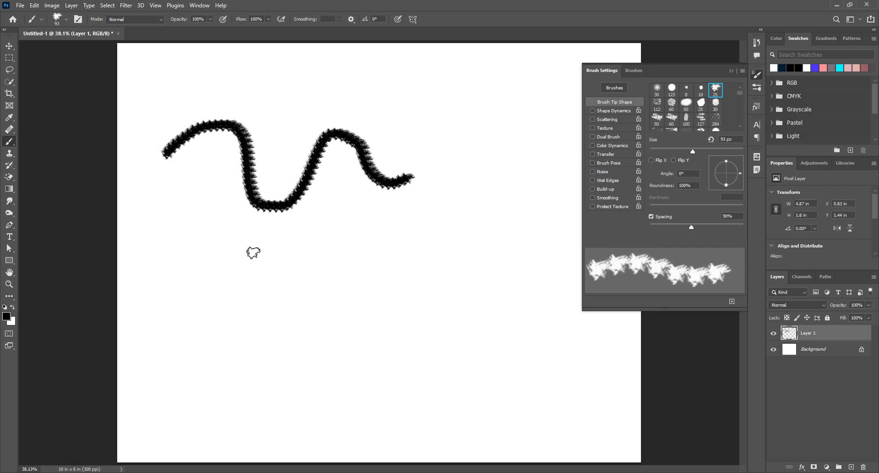
drag(174, 270, 456, 254)
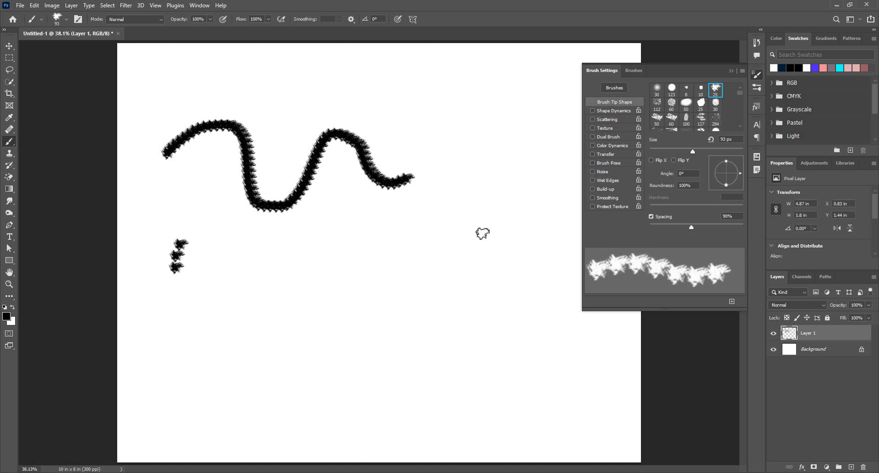
- Turn off the brush's spacing and paint a third wavy stroke across the lower canvas
click(651, 216)
mouse_move(146, 390)
mouse_down()
mouse_move(160, 363)
mouse_move(184, 339)
mouse_up()
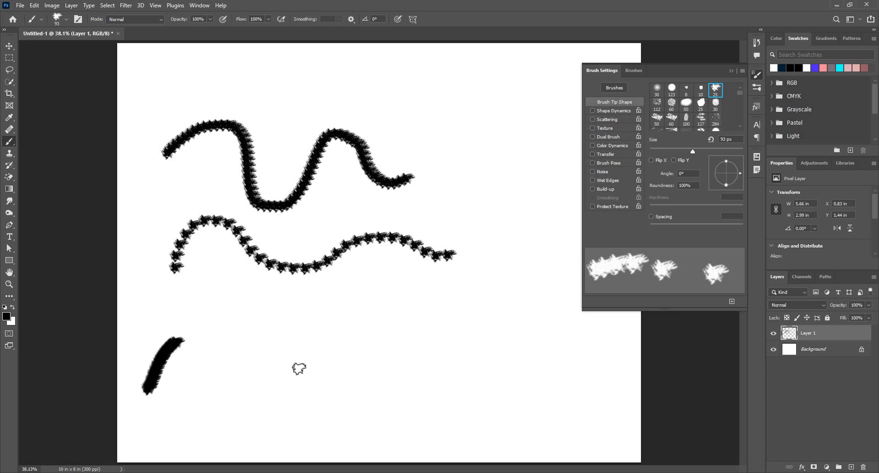
mouse_move(299, 368)
mouse_down()
mouse_move(375, 384)
mouse_move(442, 368)
mouse_move(442, 341)
mouse_up()
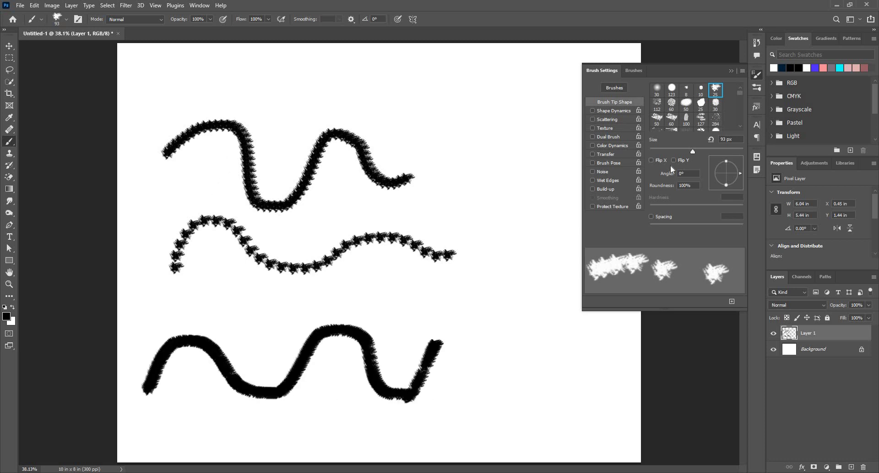
- Undo the wavy stroke painted with spacing turned off
key(ctrl+z)
key(ctrl+z)
key(ctrl+z)
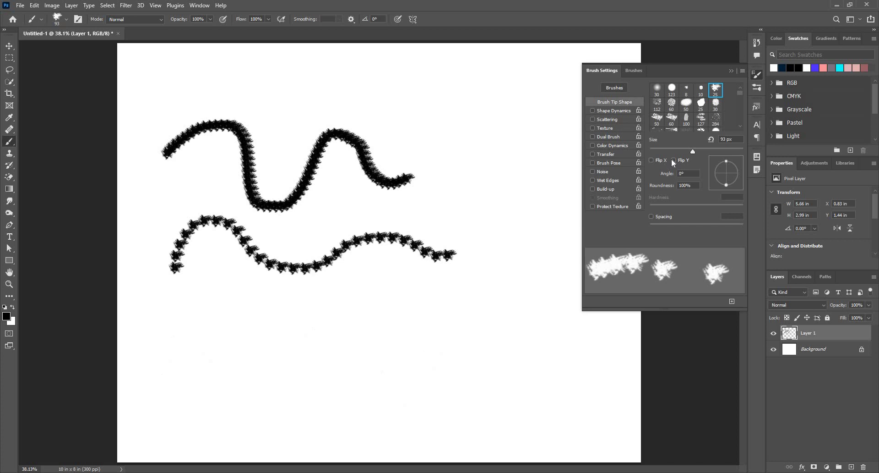
- Enable Shape Dynamics for the brush with a 0% minimum diameter and paint a short curved test stroke on the upper canvas
click(608, 112)
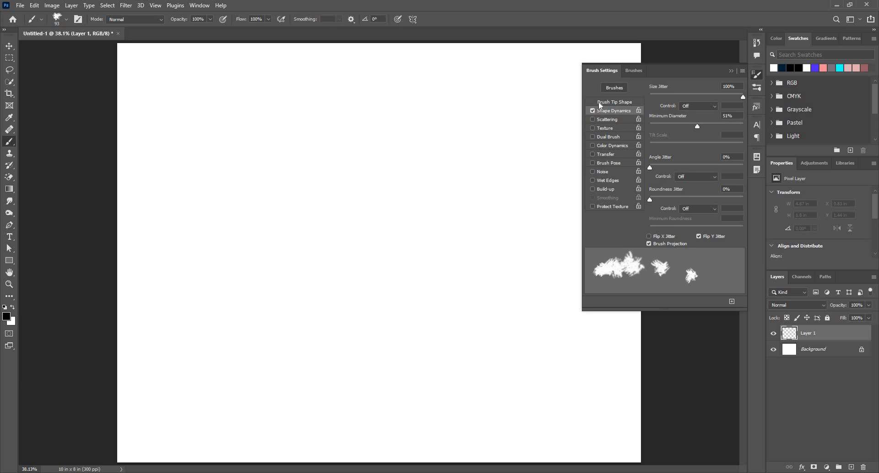
click(593, 110)
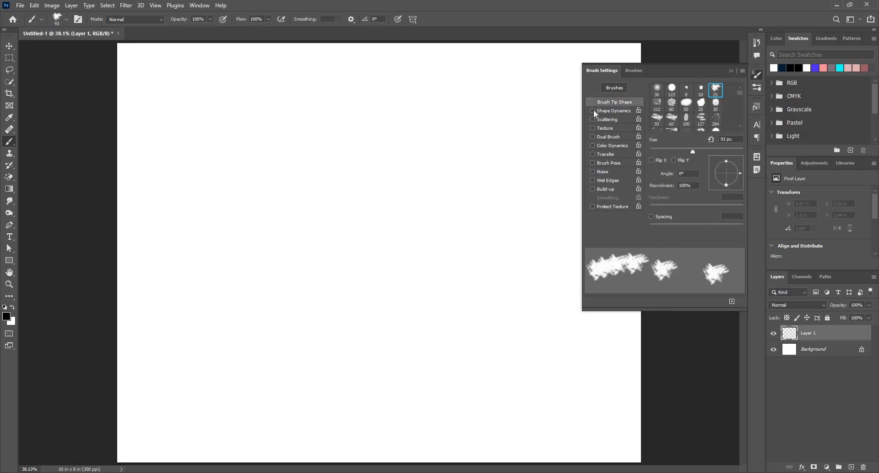
click(599, 112)
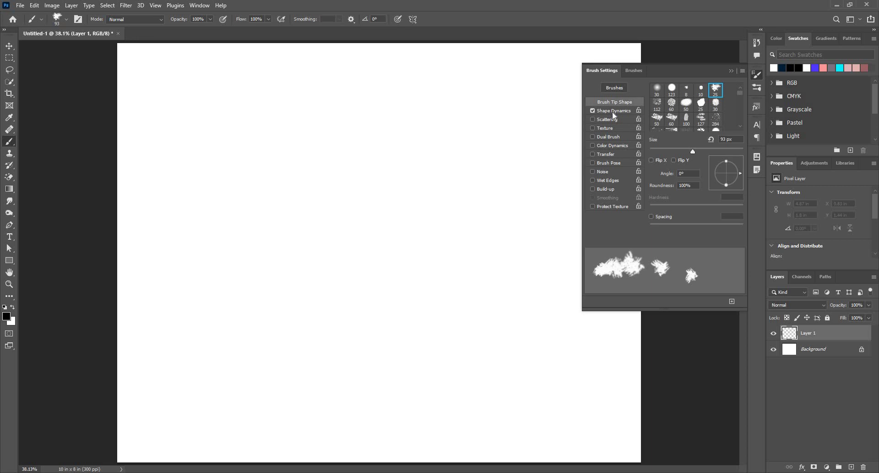
click(614, 112)
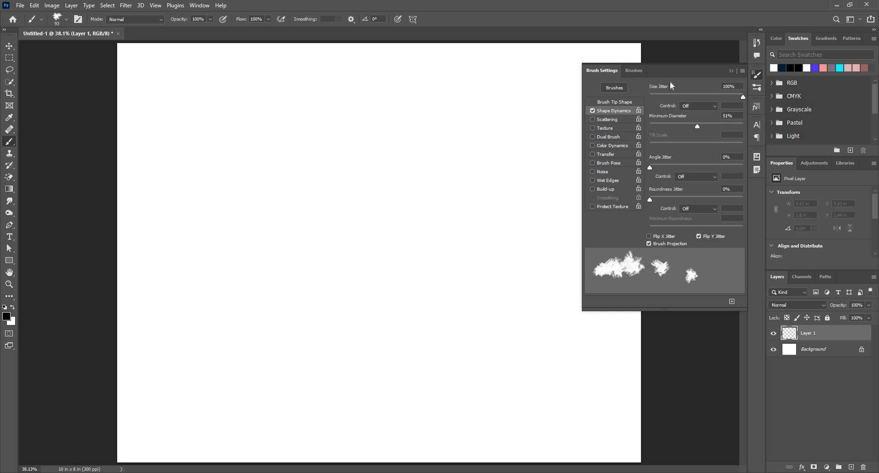
drag(693, 126, 584, 131)
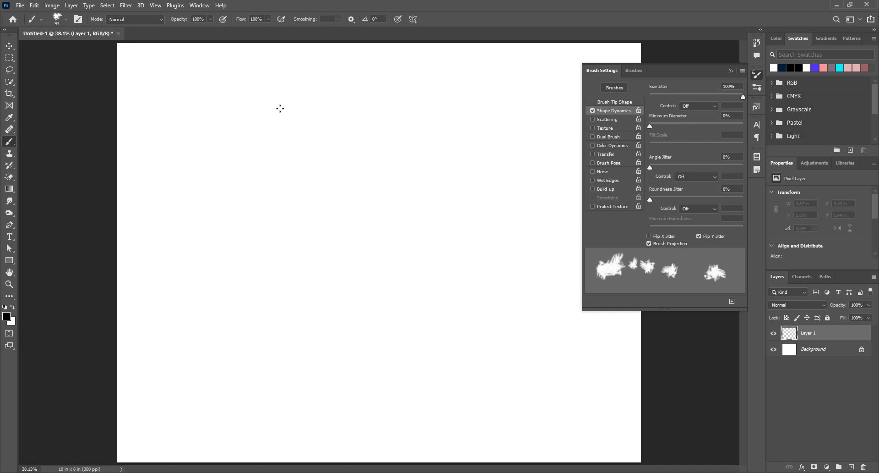
mouse_move(216, 109)
mouse_down()
mouse_move(265, 137)
mouse_move(284, 121)
mouse_up()
- Turn on brush spacing at 69% and paint a long wavy stroke below the short curve
click(610, 102)
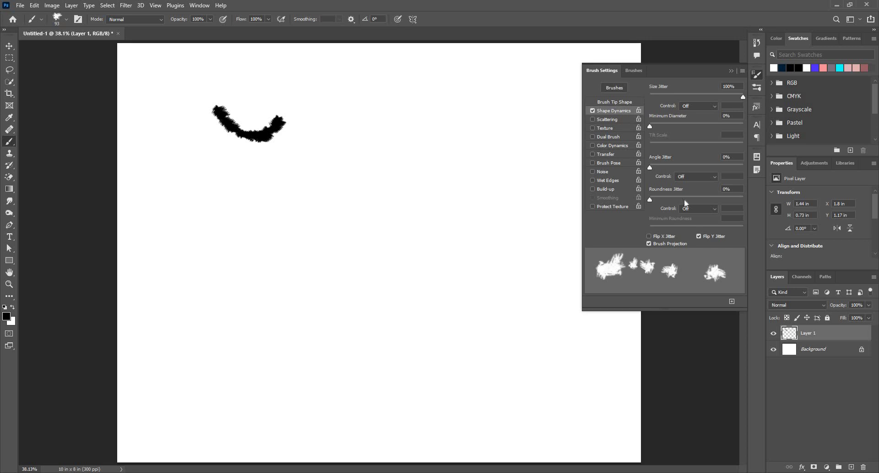
click(681, 225)
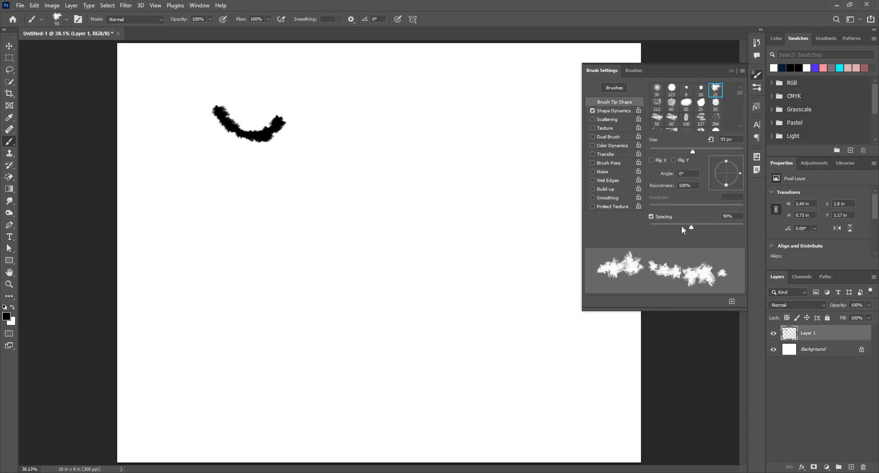
click(164, 156)
mouse_move(238, 188)
mouse_down()
mouse_move(273, 160)
mouse_move(326, 186)
mouse_move(343, 178)
mouse_move(362, 136)
mouse_move(387, 130)
mouse_move(412, 179)
mouse_move(443, 176)
mouse_move(443, 126)
mouse_move(384, 87)
mouse_up()
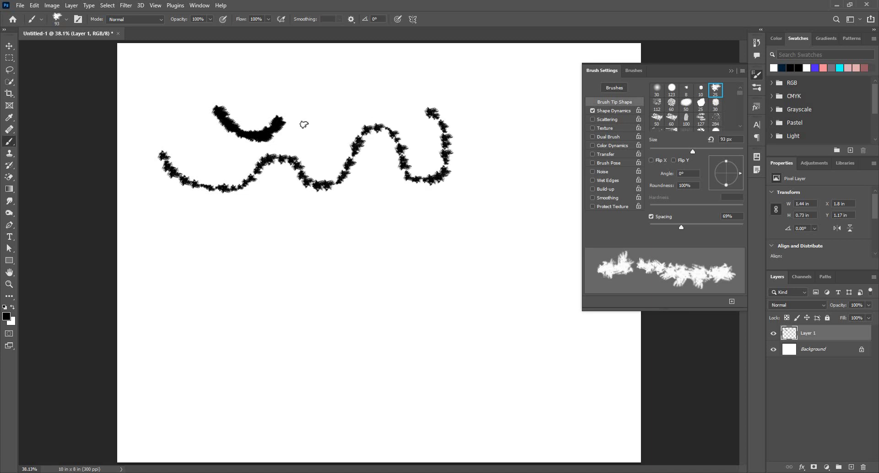
key(ctrl+space)
click(314, 142)
drag(313, 141, 303, 139)
- Set the Shape Dynamics minimum diameter to 53% and paint a wavy stroke beneath the long one
click(611, 111)
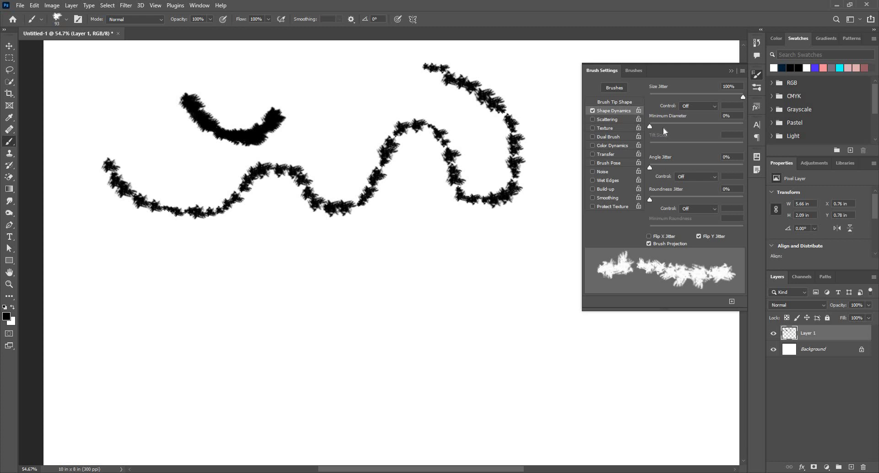
drag(663, 127, 706, 127)
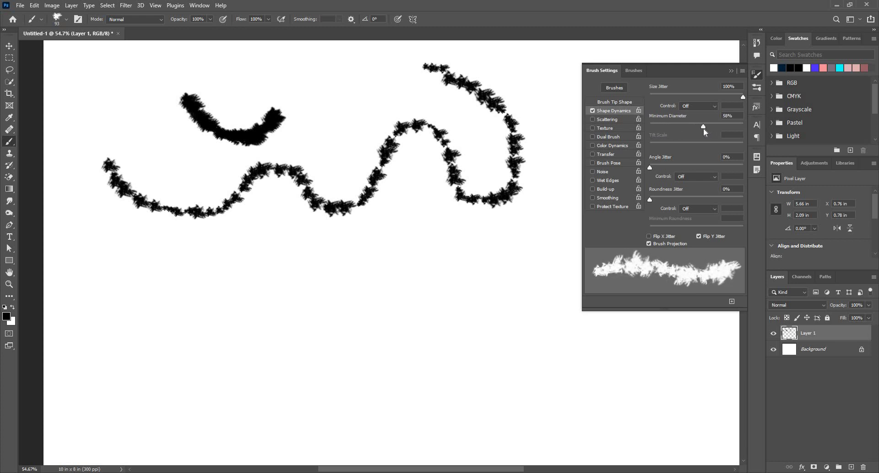
drag(703, 130, 699, 130)
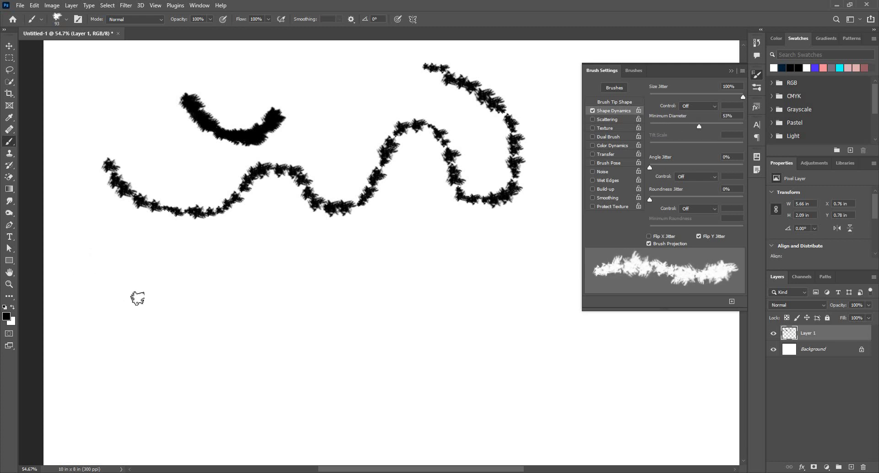
mouse_move(137, 298)
mouse_down()
mouse_move(205, 275)
mouse_move(258, 293)
mouse_move(337, 279)
mouse_move(396, 291)
mouse_up()
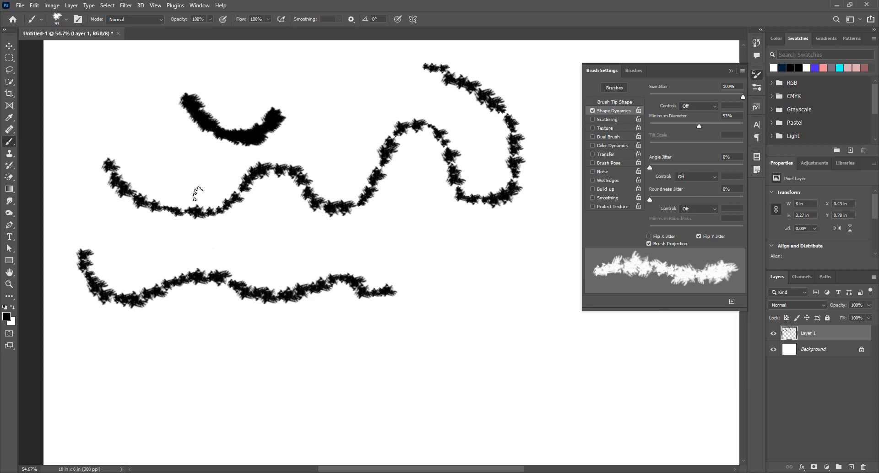
- Reduce the brush to 43 px, set the minimum diameter to 100% and paint another wavy stroke at the lower canvas
scroll(196, 192, up, 5)
alt+drag(196, 180, 171, 180)
scroll(296, 336, down, 3)
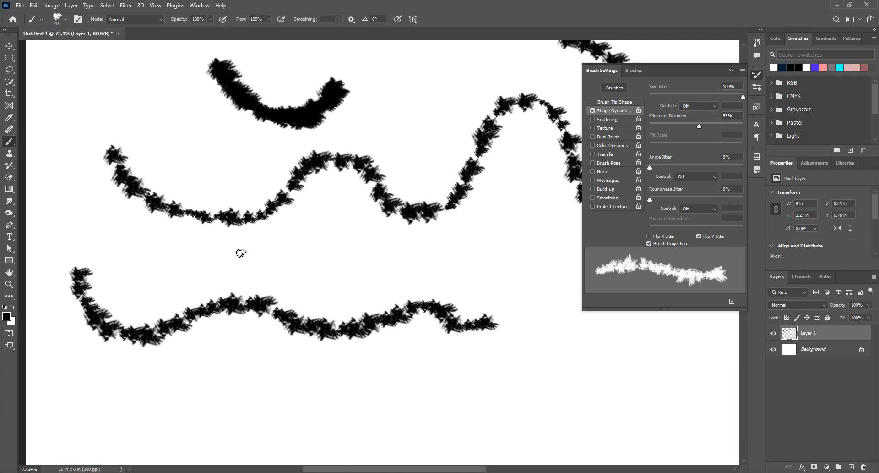
scroll(237, 250, down, 2)
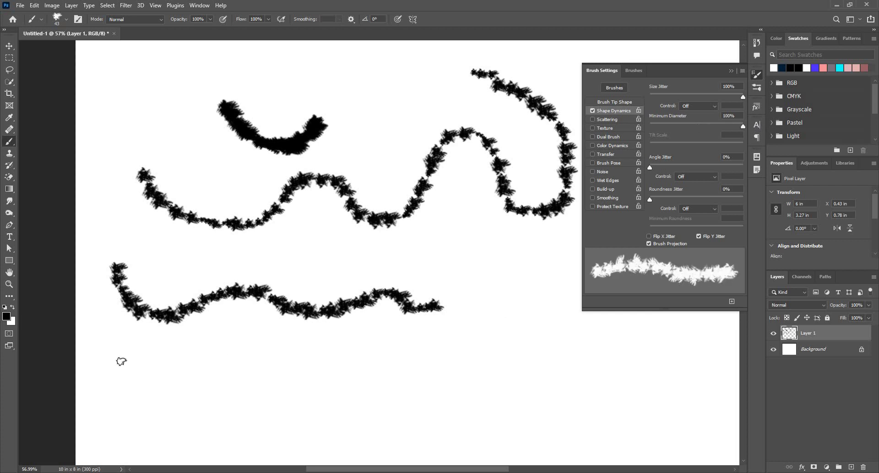
mouse_move(117, 359)
mouse_down()
mouse_move(228, 361)
mouse_move(305, 372)
mouse_move(494, 366)
mouse_up()
drag(299, 378, 408, 379)
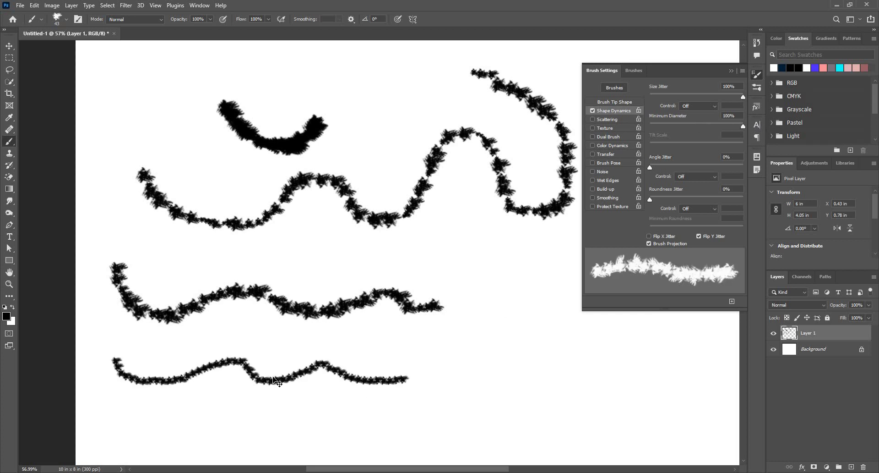
- Undo all the Shape Dynamics test strokes so that Layer 1 is empty
key(ctrl+z)
key(ctrl+z)
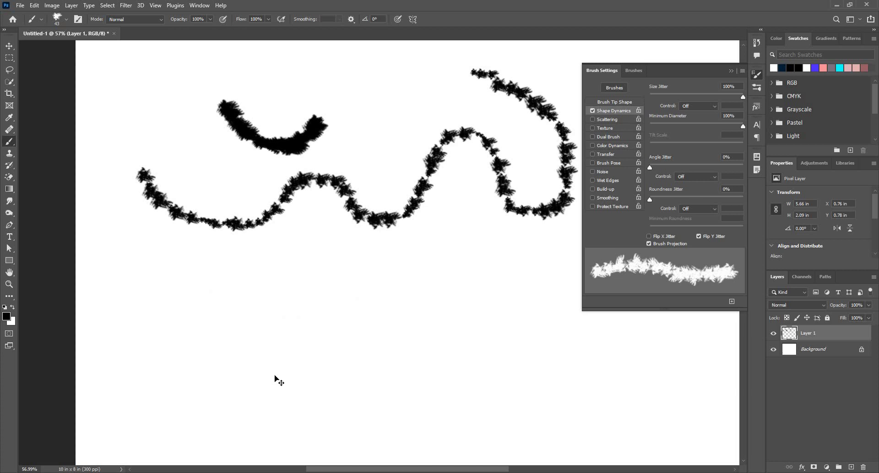
key(ctrl+z)
key(ctrl+z)
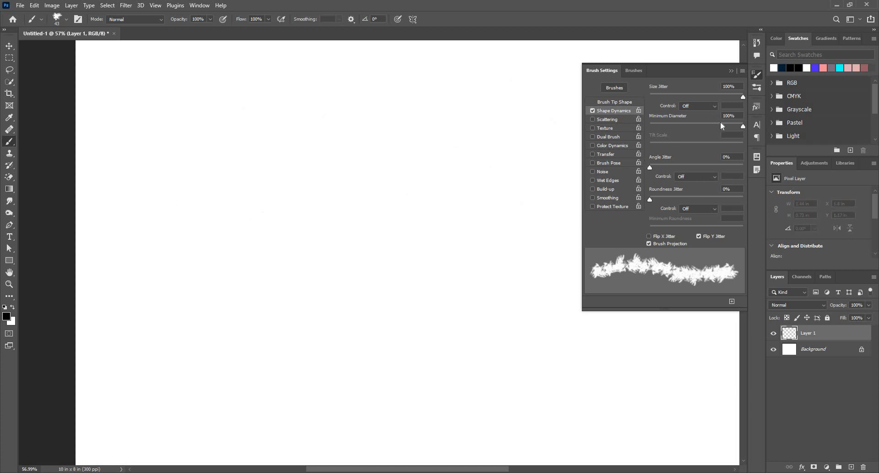
- Set minimum diameter to 0%, angle jitter to 100% and brush size to 138 px, and test with a looping stroke that is undone
click(650, 126)
drag(649, 167, 652, 166)
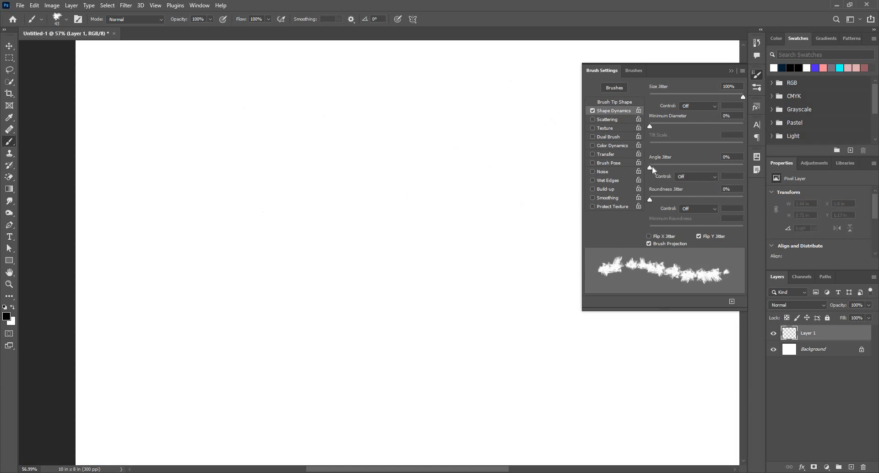
drag(736, 161, 744, 166)
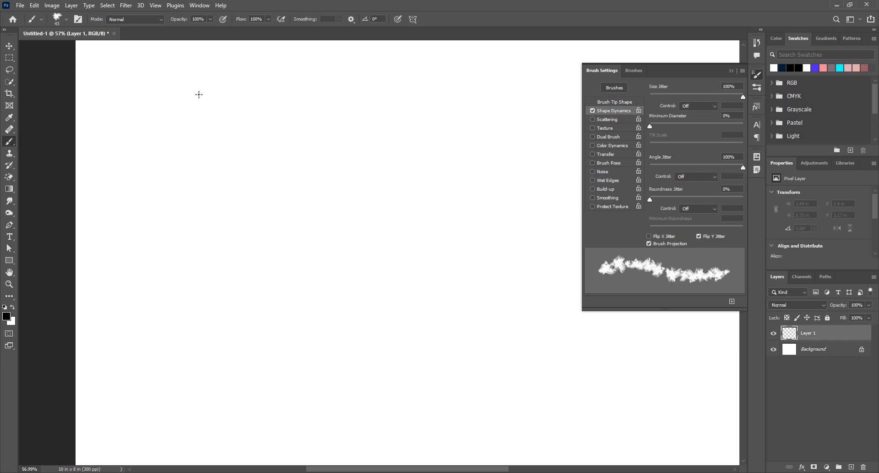
drag(155, 121, 180, 122)
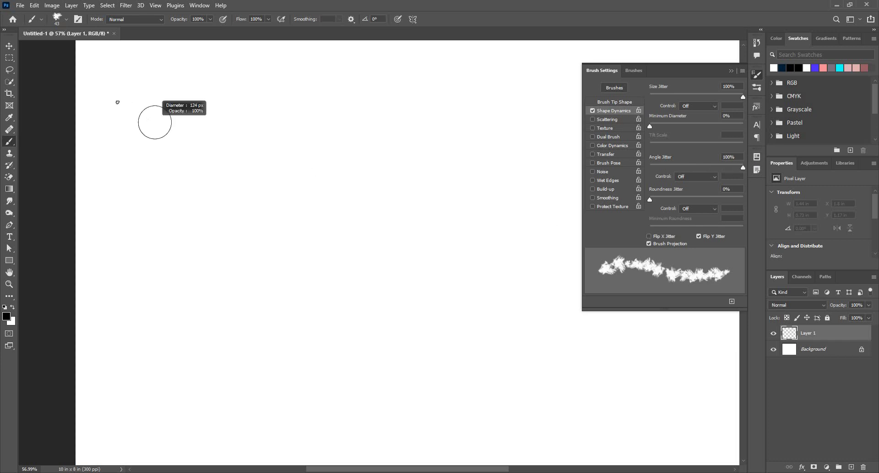
mouse_move(106, 91)
mouse_down()
mouse_move(180, 162)
mouse_move(273, 176)
mouse_move(314, 126)
mouse_up()
mouse_move(380, 129)
mouse_down()
mouse_move(280, 212)
mouse_move(278, 269)
mouse_move(343, 255)
mouse_move(412, 188)
mouse_move(440, 142)
mouse_move(440, 99)
mouse_move(465, 105)
mouse_move(472, 154)
mouse_move(508, 185)
mouse_up()
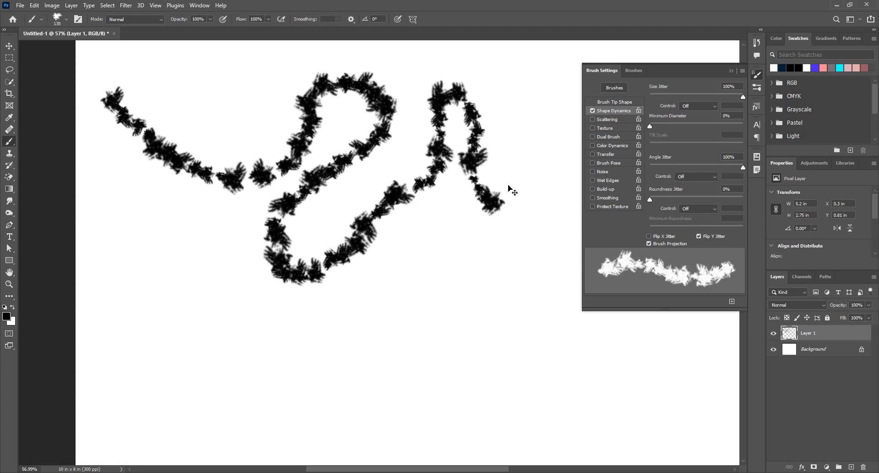
key(ctrl+z)
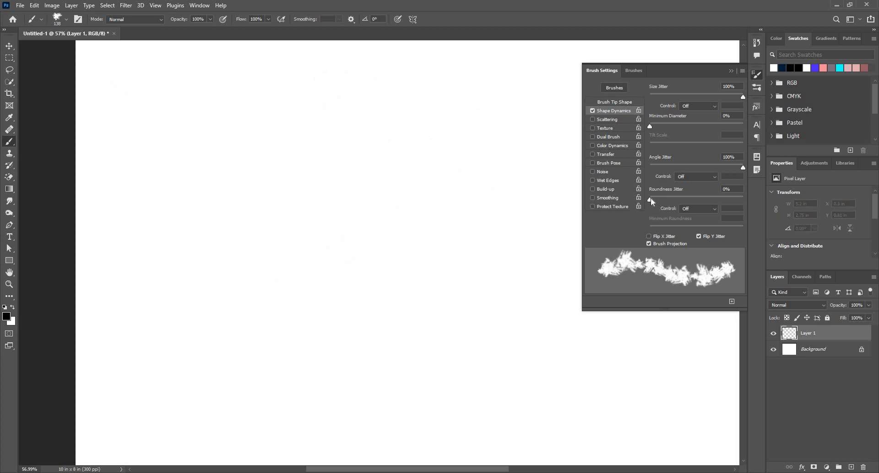
- Set the roundness jitter to 100%, paint a winding test stroke across the upper canvas and undo it
drag(708, 199, 773, 198)
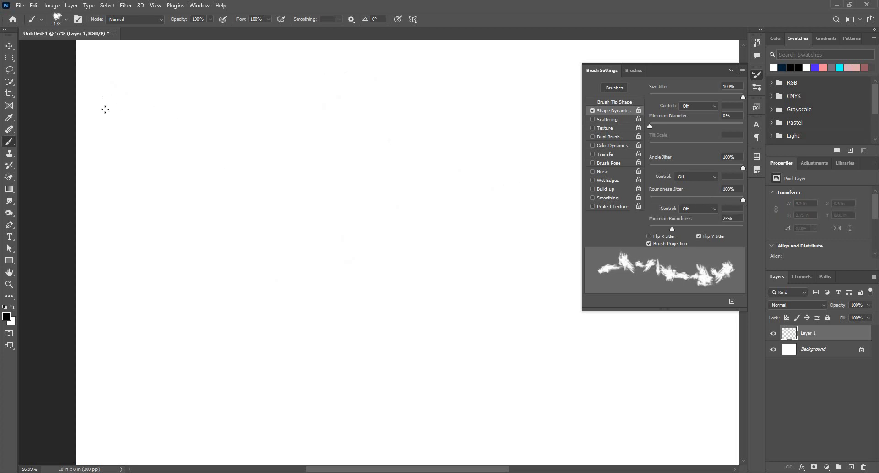
mouse_move(243, 105)
mouse_down()
mouse_move(291, 83)
mouse_move(328, 124)
mouse_move(410, 145)
mouse_move(445, 78)
mouse_move(500, 115)
mouse_move(473, 177)
mouse_move(351, 198)
mouse_up()
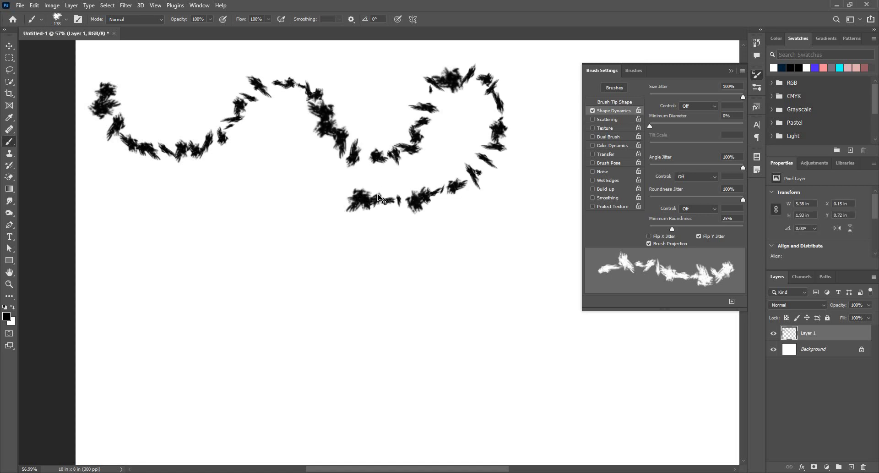
key(ctrl+z)
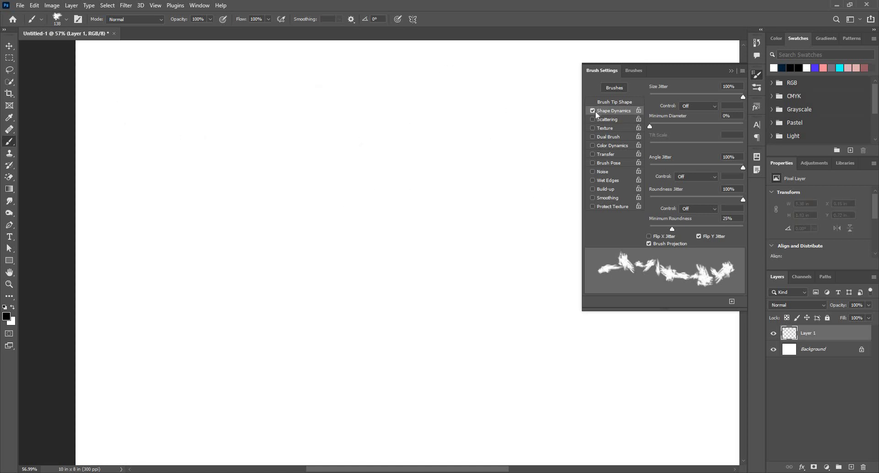
- Turn off Shape Dynamics and enable Scattering with the scatter amount at 838% on both axes
click(593, 111)
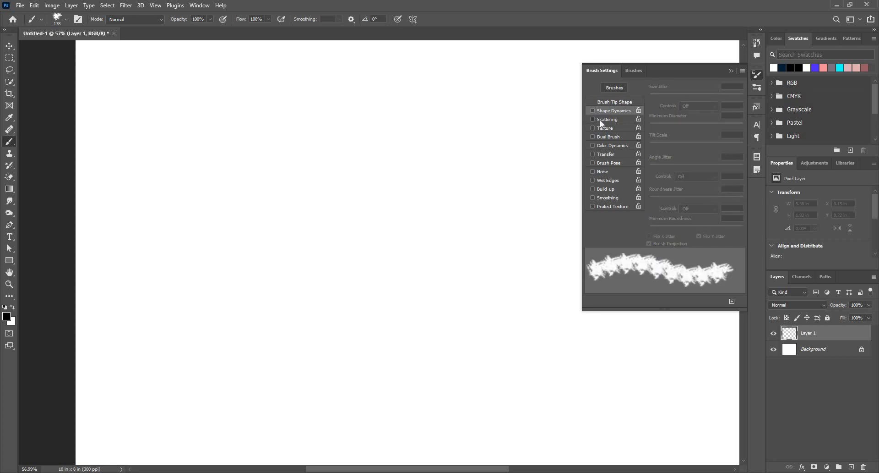
click(603, 119)
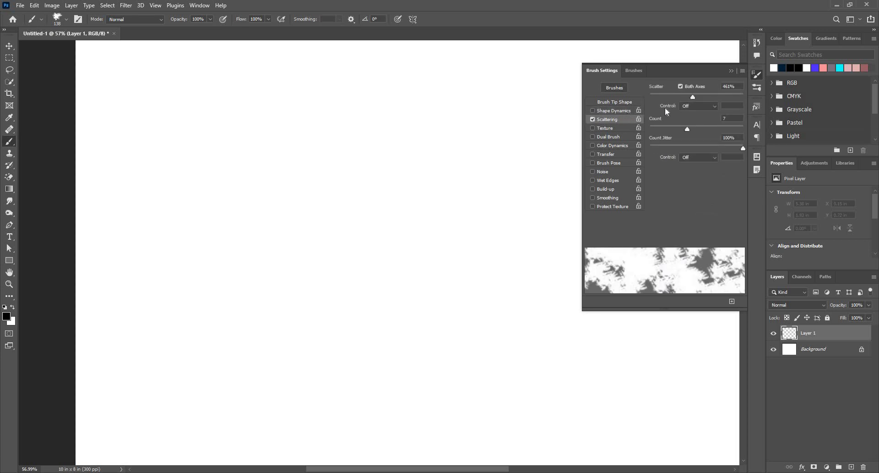
drag(682, 96, 642, 99)
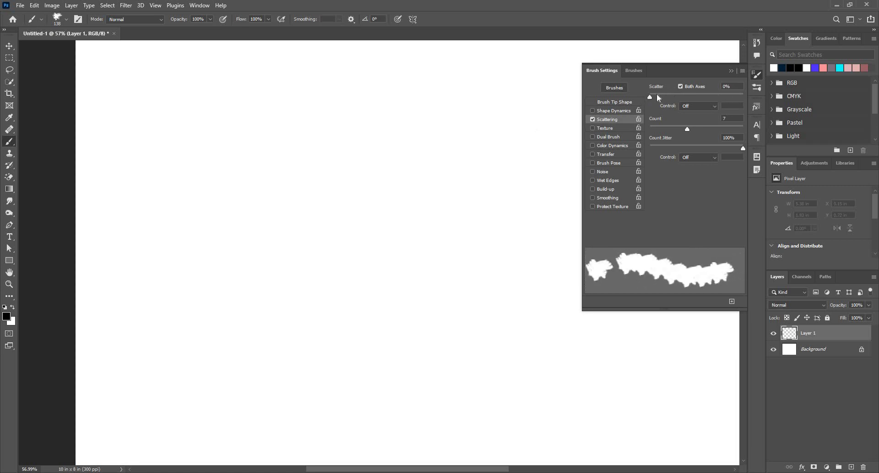
drag(698, 96, 728, 96)
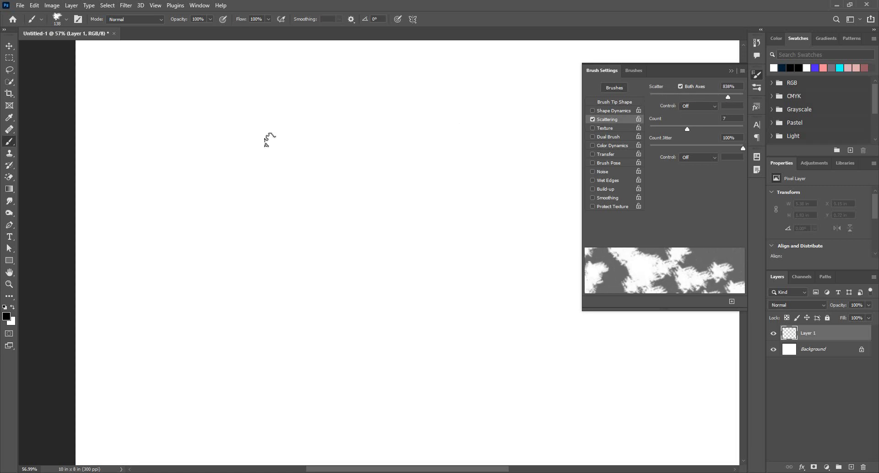
- Paint scattered brush marks across the whole canvas with single dabs and long strokes
drag(356, 196, 332, 206)
scroll(270, 169, down, 5)
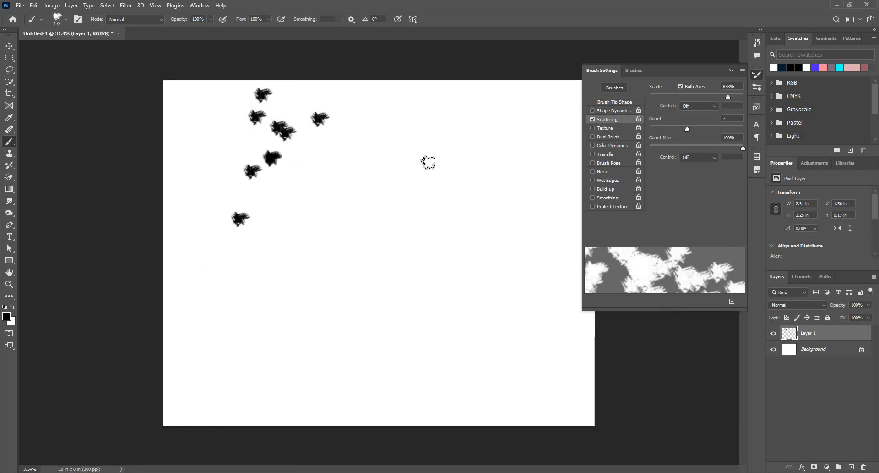
click(443, 172)
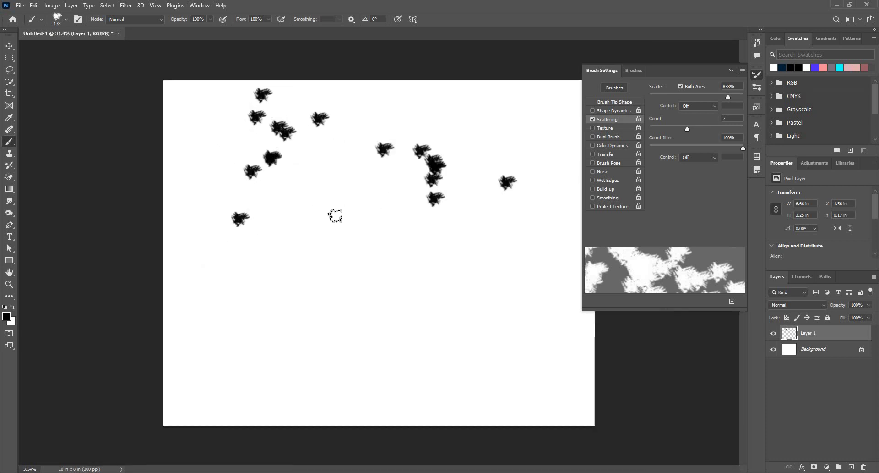
mouse_move(368, 362)
mouse_down()
mouse_move(476, 352)
mouse_move(496, 223)
mouse_move(520, 209)
mouse_move(530, 252)
mouse_move(532, 243)
mouse_move(511, 141)
mouse_move(462, 119)
mouse_move(351, 111)
mouse_up()
mouse_move(249, 112)
mouse_down()
mouse_move(192, 228)
mouse_move(213, 368)
mouse_move(243, 376)
mouse_move(403, 277)
mouse_up()
- Undo all the scattered brush marks on Layer 1 and fit the canvas to the window
key(ctrl+z)
key(ctrl+z)
key(ctrl+z)
key(ctrl+z)
key(ctrl+z)
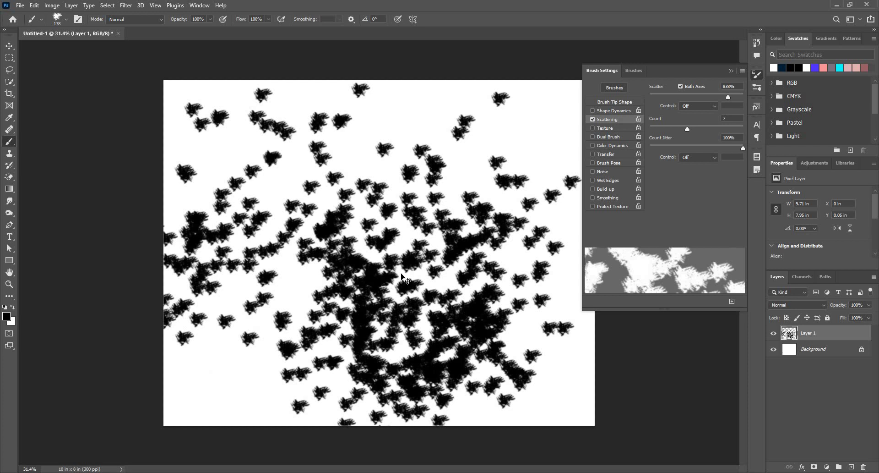
key(ctrl+z)
key(ctrl+z)
key(ctrl+z)
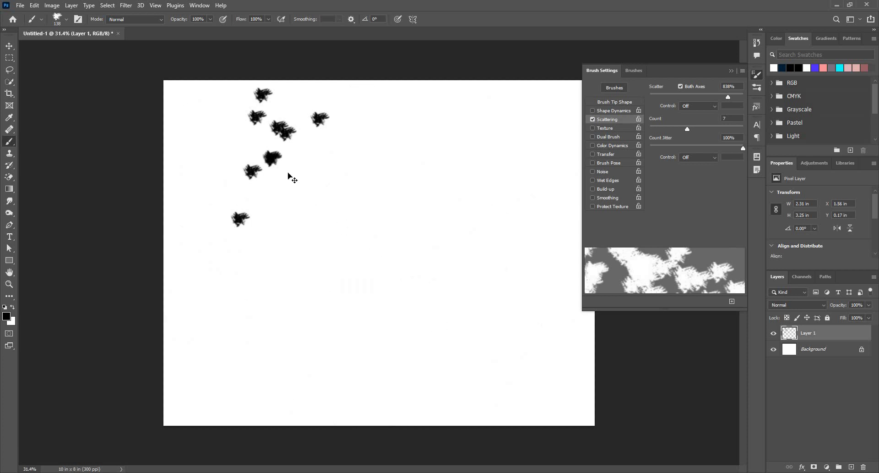
key(ctrl+z)
key(ctrl+0)
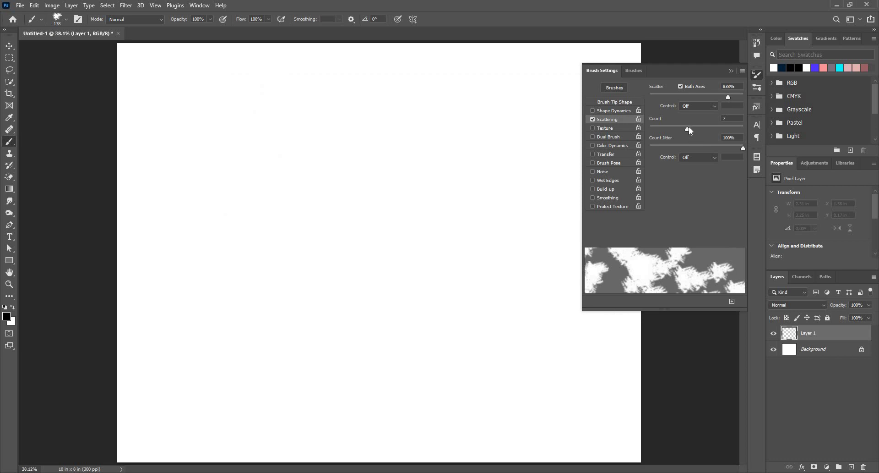
- Set the scatter count to 16 and stamp scattered test dabs at several places on the canvas
drag(689, 126, 729, 129)
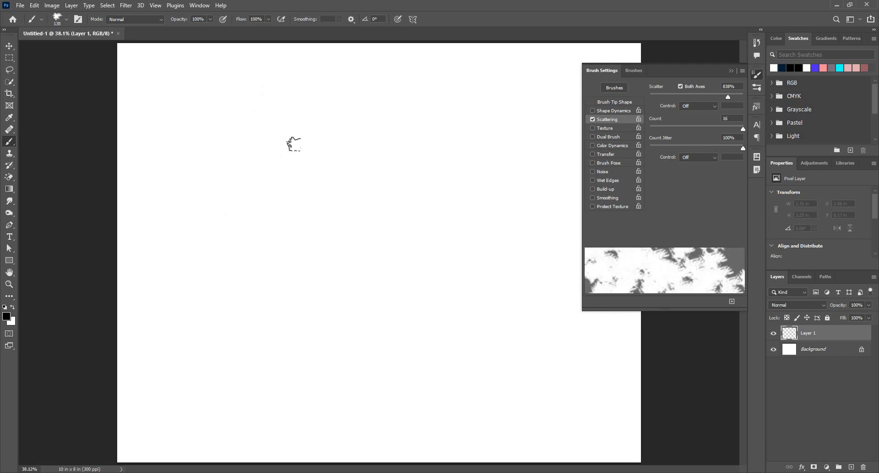
click(291, 143)
click(234, 168)
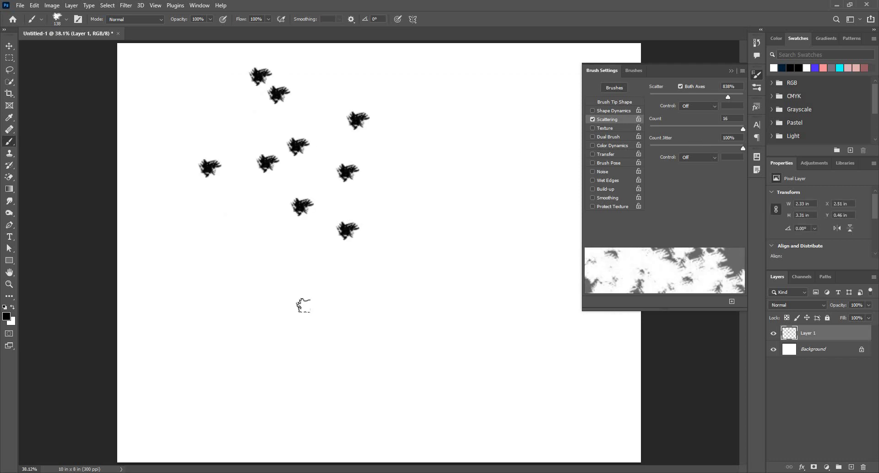
click(303, 305)
click(516, 188)
click(247, 196)
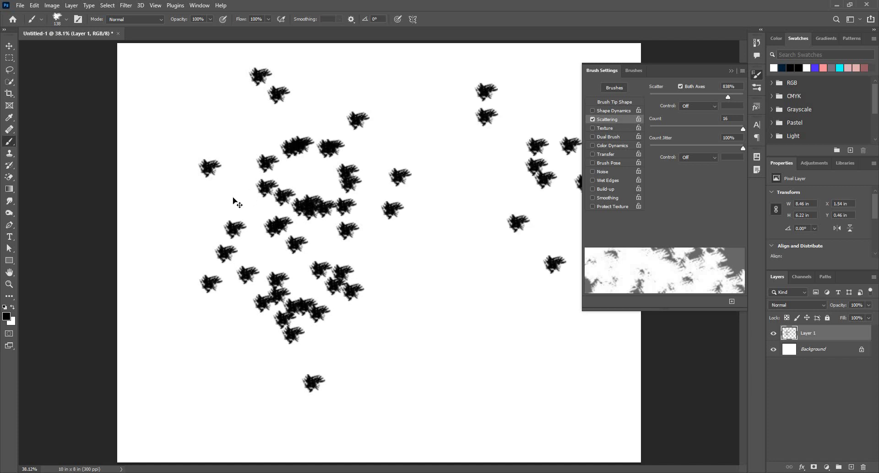
- Undo the scattered test dabs painted at count 16 on Layer 1
key(ctrl+z)
key(ctrl+z)
key(ctrl+z)
key(ctrl+z)
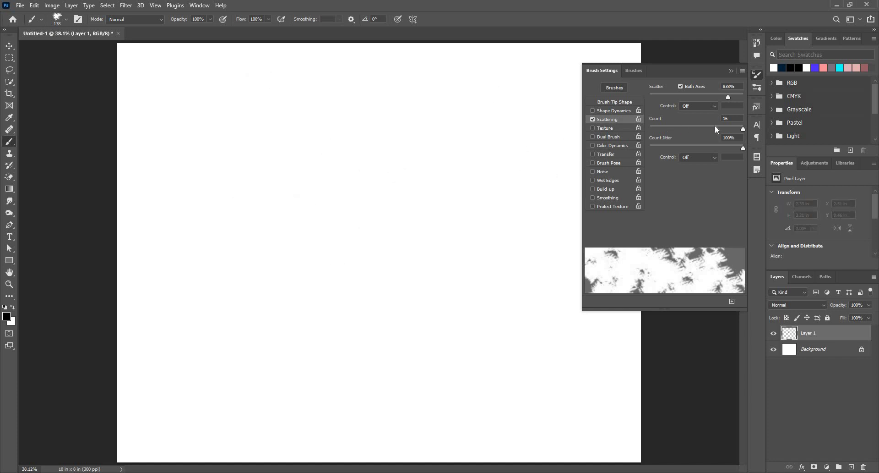
- Stamp several scattered dabs across the canvas to test count 16 with 100% count jitter
mouse_move(735, 147)
mouse_down()
mouse_move(642, 151)
mouse_move(689, 148)
mouse_up()
click(145, 106)
click(460, 225)
click(236, 315)
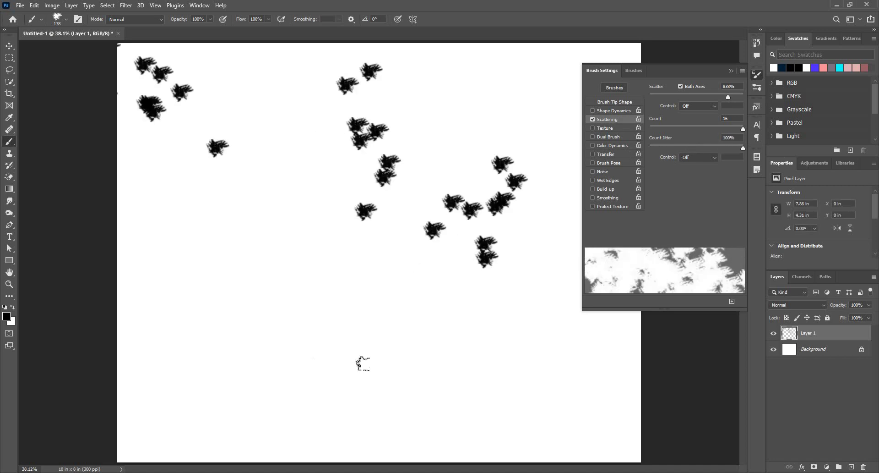
click(362, 364)
click(469, 129)
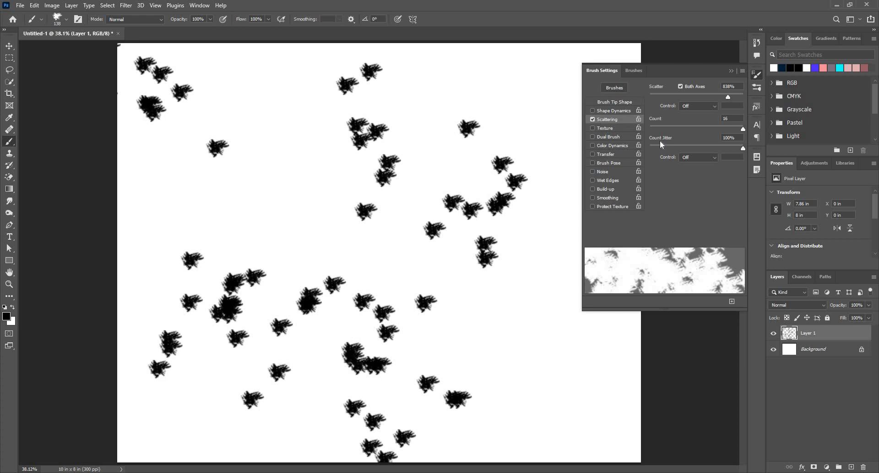
- Undo the dabs stamped for the count jitter test
key(ctrl+z)
key(ctrl+z)
key(ctrl+z)
key(ctrl+z)
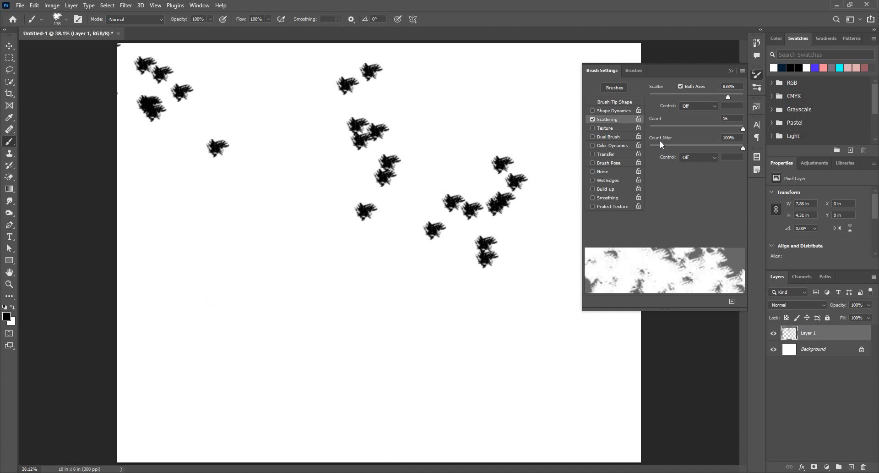
key(ctrl+z)
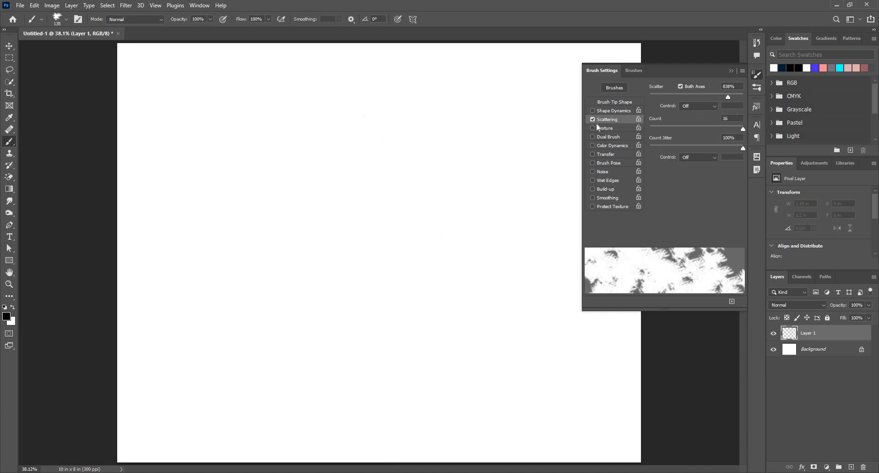
- Turn off Scattering, enable Texture and set the brush tip spacing to 1%
click(593, 119)
click(594, 128)
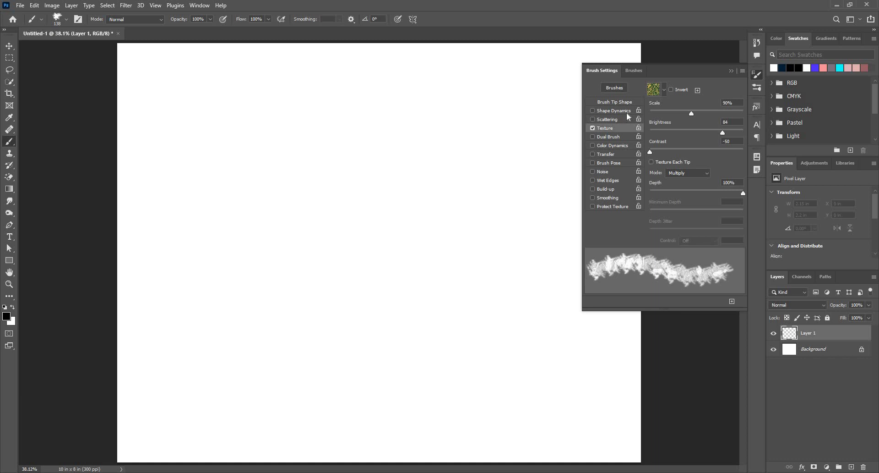
click(613, 104)
drag(644, 234, 635, 235)
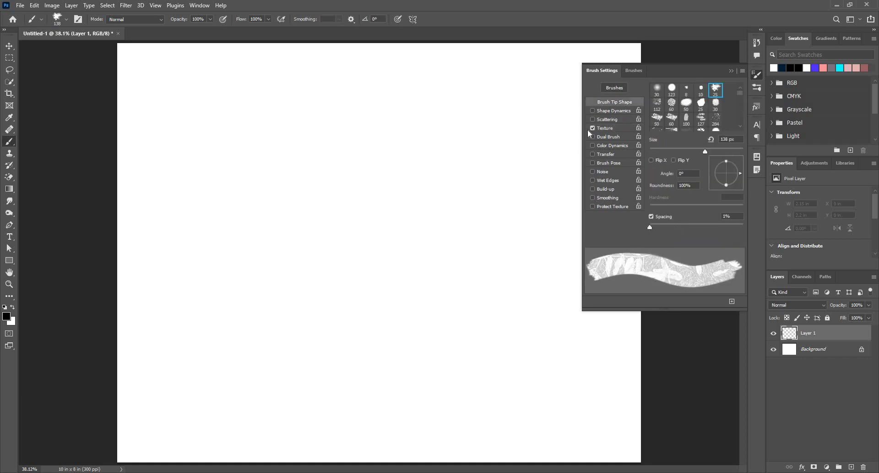
click(606, 128)
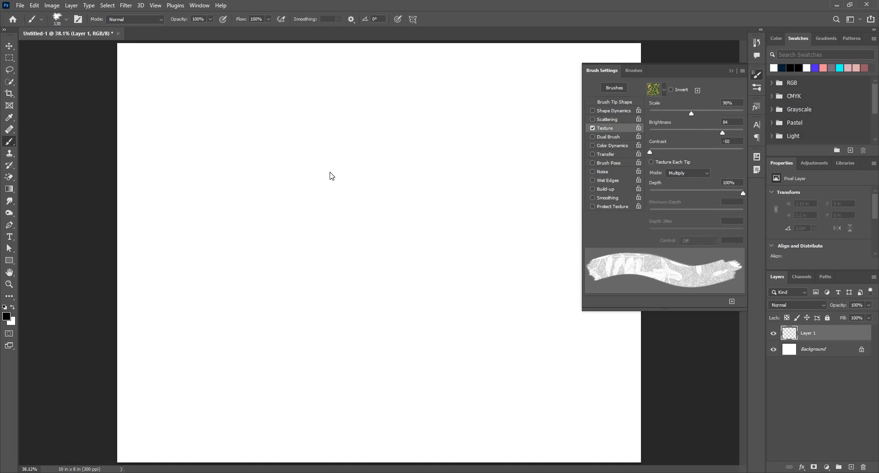
- Stamp one textured dab on the upper canvas with a 421 px brush and inspect its leaf pattern up close
click(246, 132)
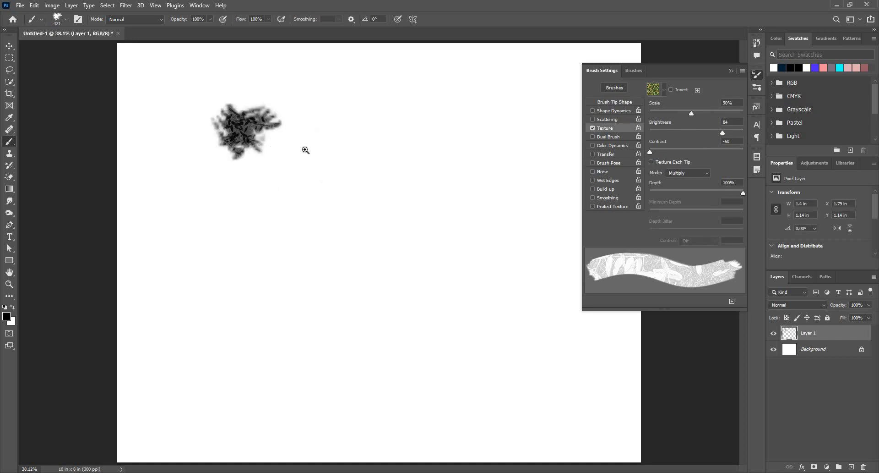
mouse_move(247, 147)
mouse_down()
mouse_move(304, 131)
mouse_move(304, 247)
mouse_up()
drag(352, 102, 353, 231)
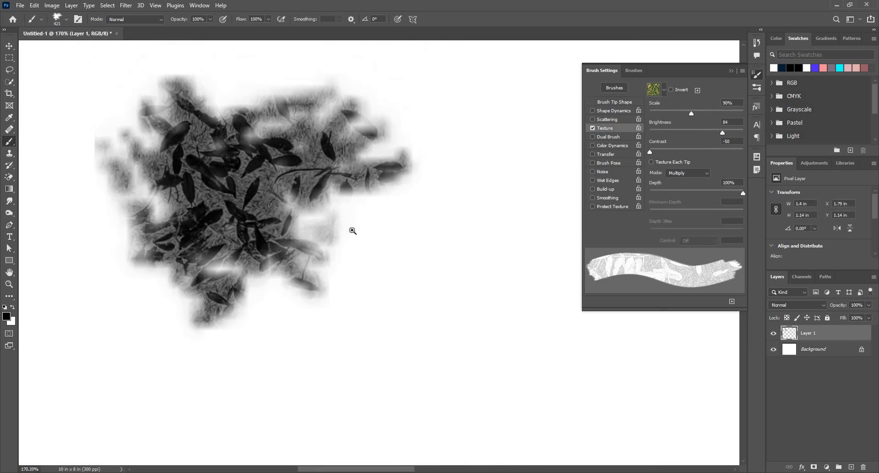
key(ctrl+minus)
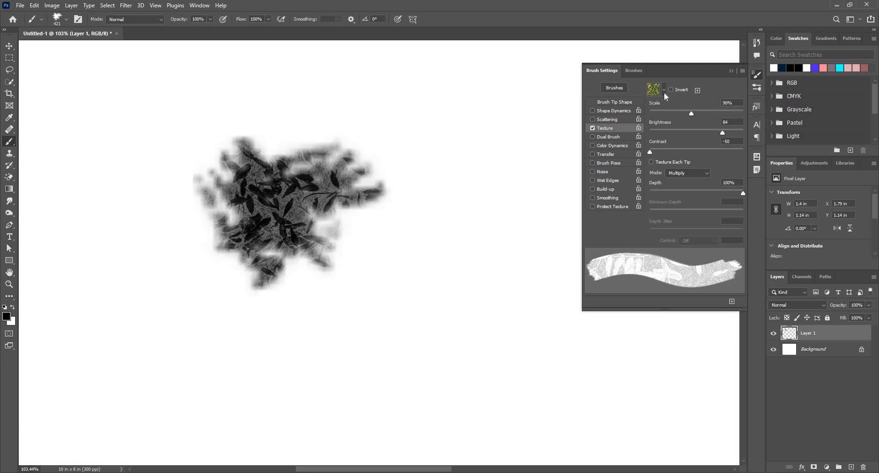
- Change the texture to the first Trees pattern and paint a dab and broad strokes across the upper canvas
click(665, 91)
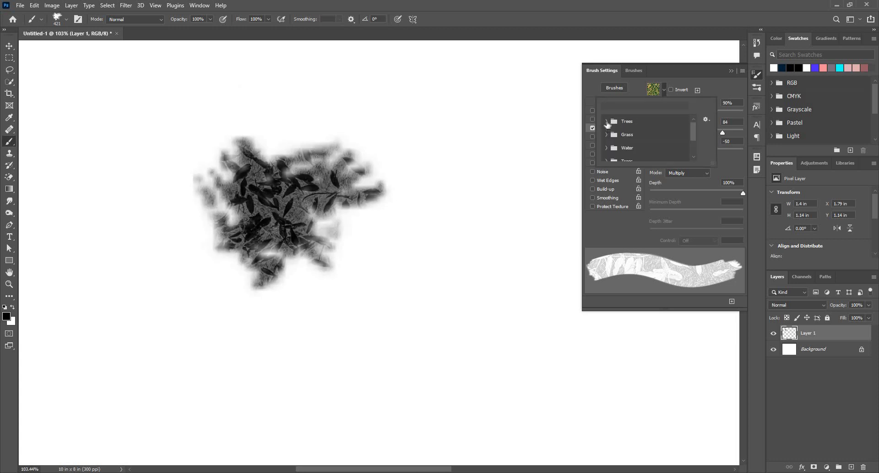
click(609, 127)
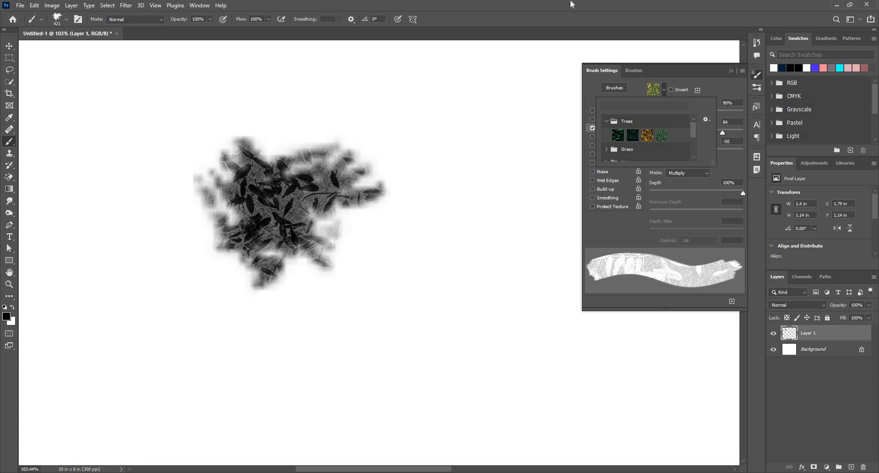
double_click(618, 135)
click(458, 157)
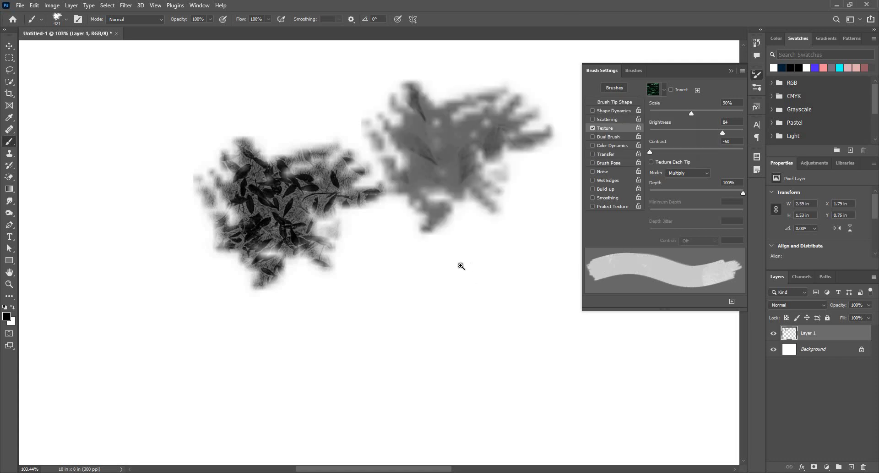
scroll(467, 265, down, 5)
mouse_move(451, 185)
mouse_down()
mouse_move(490, 270)
mouse_move(483, 150)
mouse_up()
drag(298, 276, 144, 238)
mouse_move(403, 135)
mouse_down()
mouse_move(486, 197)
mouse_move(550, 73)
mouse_up()
drag(498, 188, 457, 186)
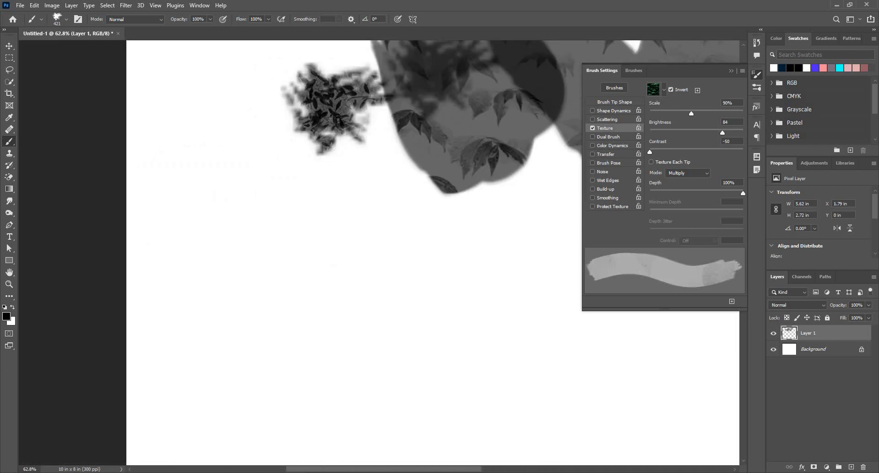
- Invert the texture, test it with a dab and a broad stroke below the earlier marks, and undo both
click(316, 251)
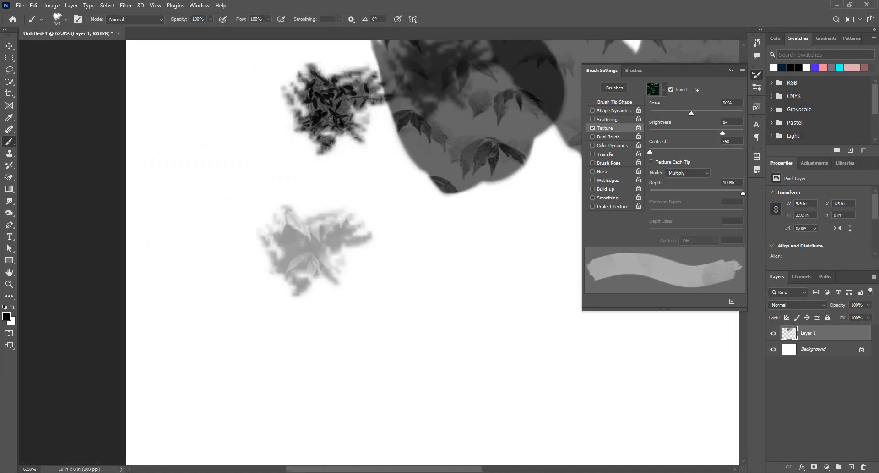
mouse_move(315, 251)
mouse_down()
mouse_move(356, 306)
mouse_move(284, 198)
mouse_move(323, 318)
mouse_move(270, 279)
mouse_move(234, 152)
mouse_up()
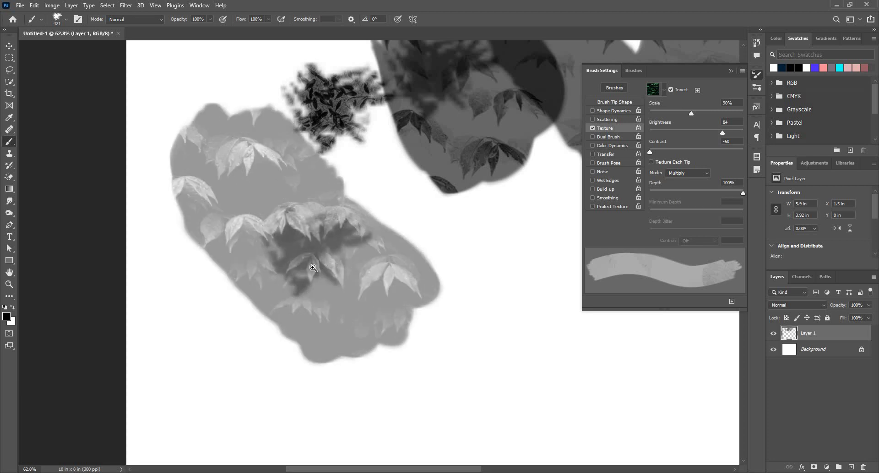
scroll(316, 273, down, 2)
key(ctrl+z)
key(ctrl+z)
key(ctrl+z)
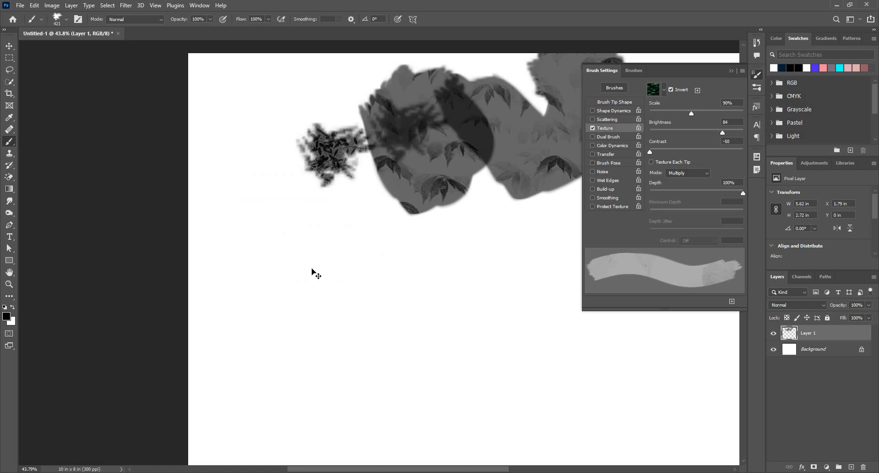
- Undo the remaining textured dabs and strokes on Layer 1
key(ctrl+z)
key(ctrl+z)
key(ctrl+z)
- Set the texture scale to 5% and paint a dab and a broad stroke near the canvas's left edge
drag(375, 192, 339, 238)
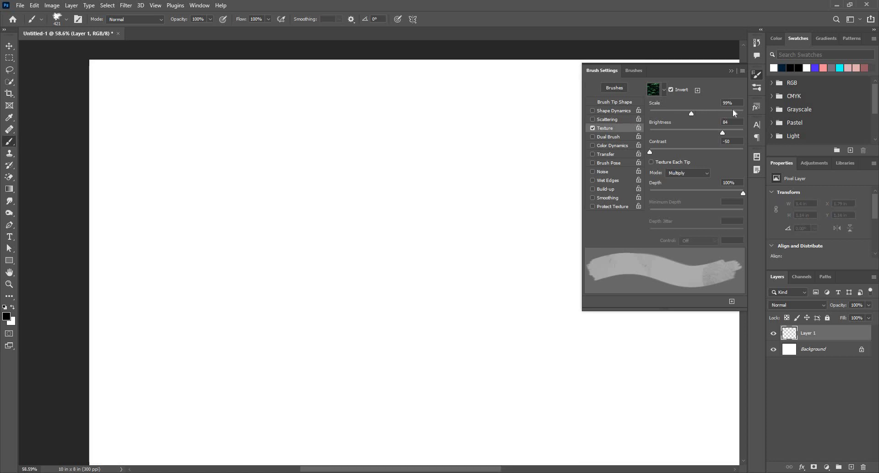
drag(733, 110, 645, 121)
click(155, 202)
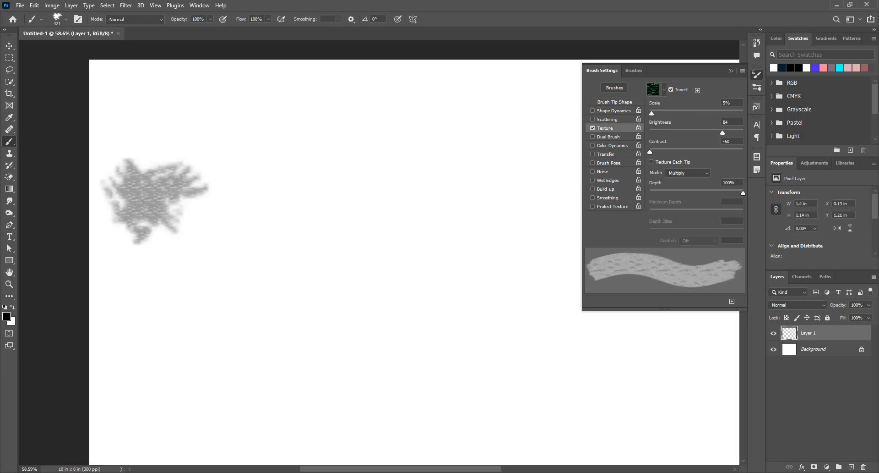
drag(207, 226, 229, 228)
drag(167, 195, 274, 224)
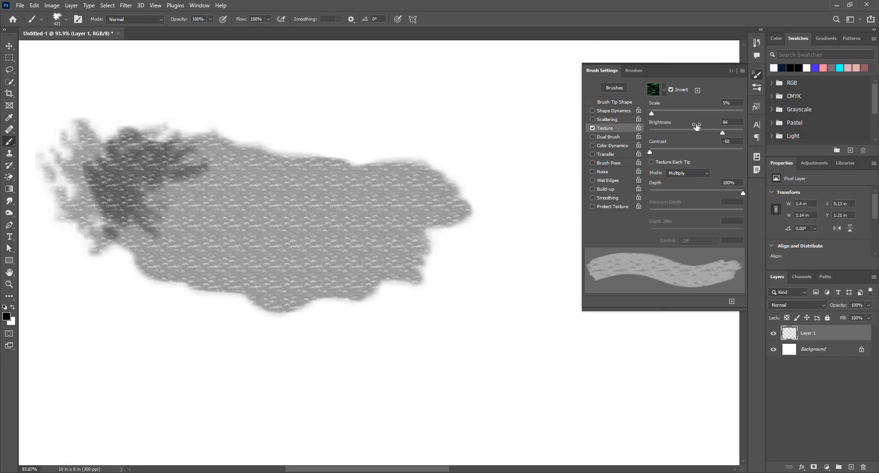
- Stamp a dab above the painted area at 37% texture scale and another below it at texture brightness 150
drag(651, 113, 667, 113)
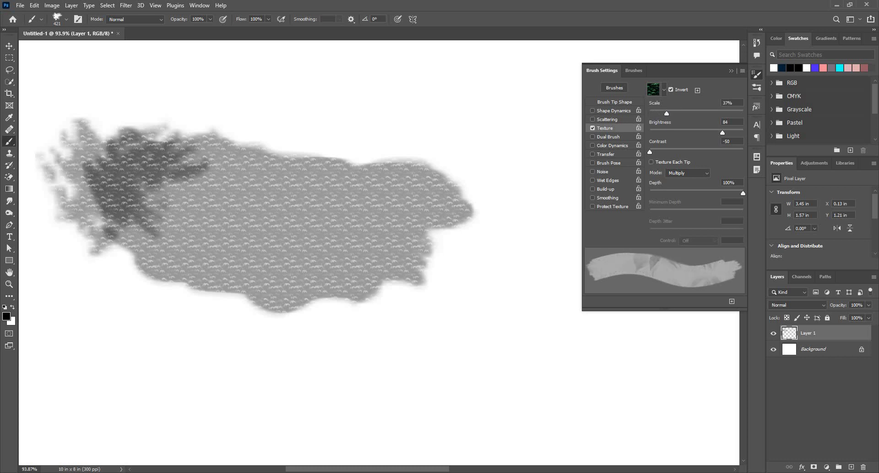
click(396, 124)
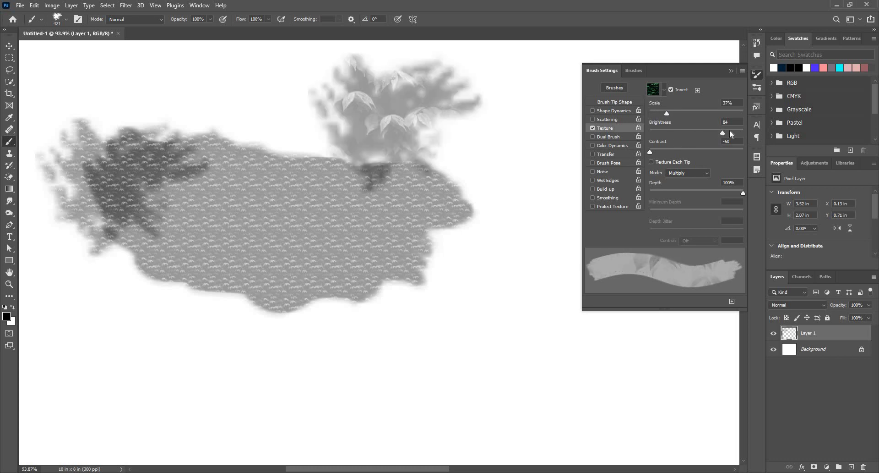
drag(765, 131, 764, 131)
drag(349, 330, 338, 210)
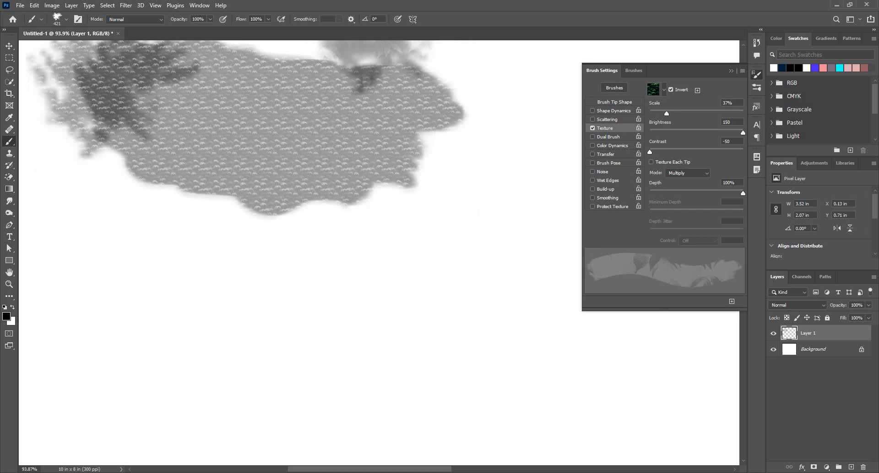
click(329, 283)
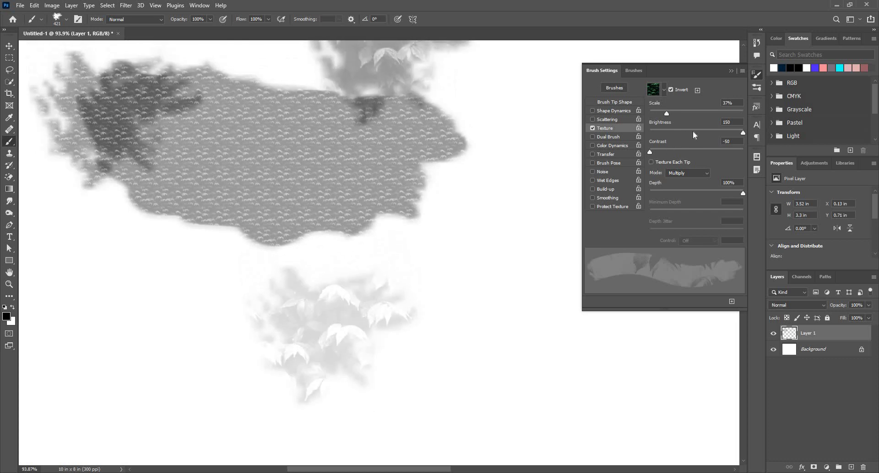
- Stamp a dab right of the painted area at minimum texture brightness and another below it at brightness -49
click(654, 132)
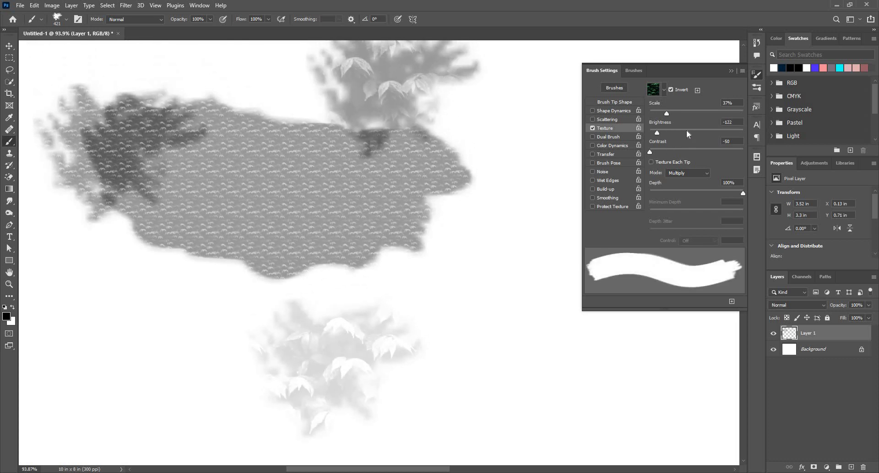
drag(681, 131, 630, 139)
click(488, 269)
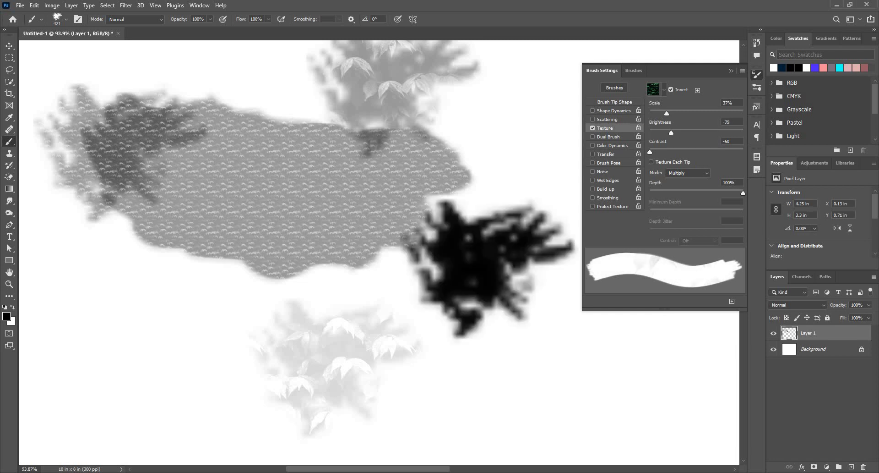
drag(650, 133, 682, 133)
click(154, 321)
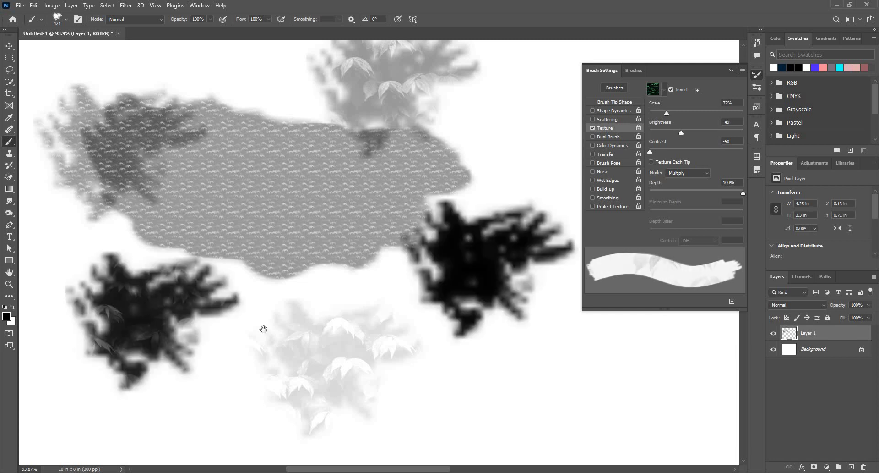
- Enlarge the brush to 743 px, stamp a test dab and undo all dabs made after the broad textured stroke
mouse_move(498, 169)
mouse_down()
mouse_move(340, 206)
mouse_move(396, 206)
mouse_up()
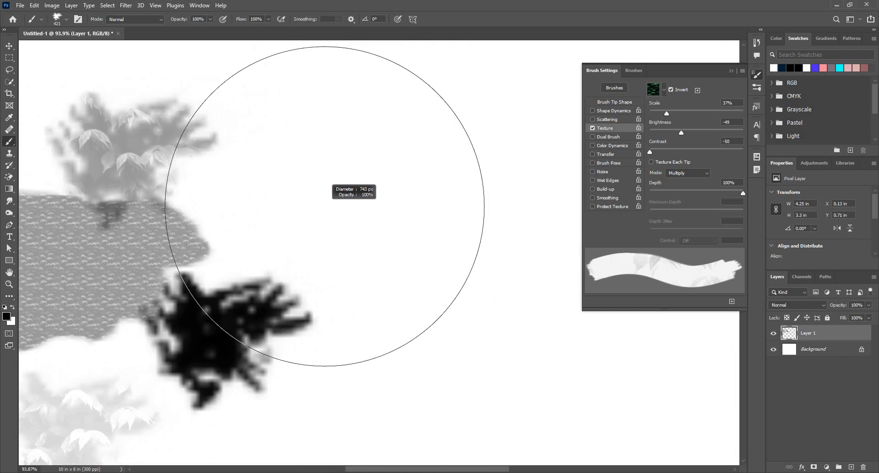
click(409, 155)
key(ctrl+z)
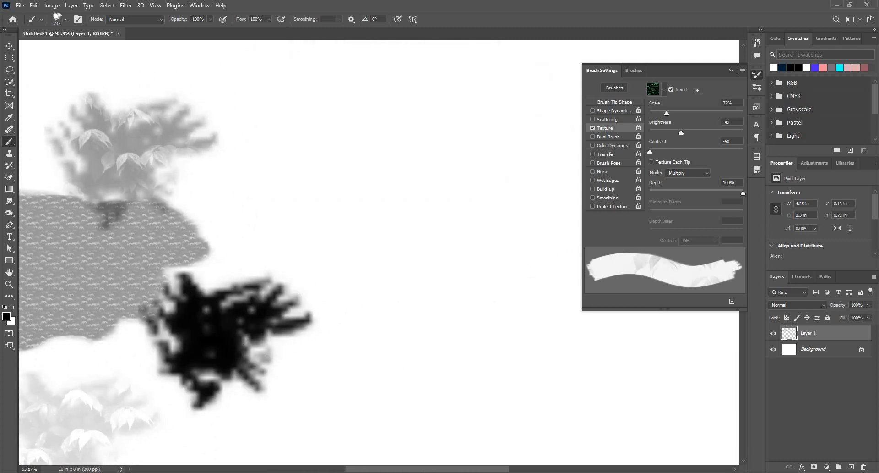
key(ctrl+z)
key(ctrl+z)
drag(369, 337, 463, 366)
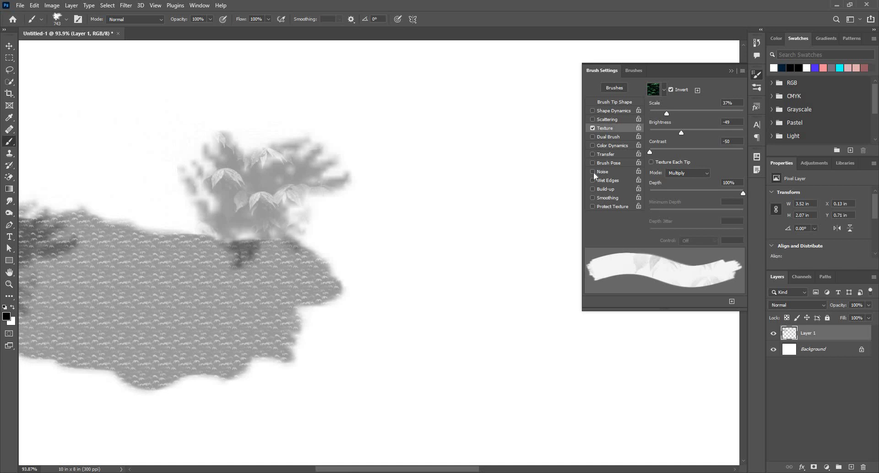
key(ctrl+z)
- Set the texture contrast to -8 and stamp a test dab above and to the right of the grey textured area, replacing the first dab
drag(650, 152, 677, 166)
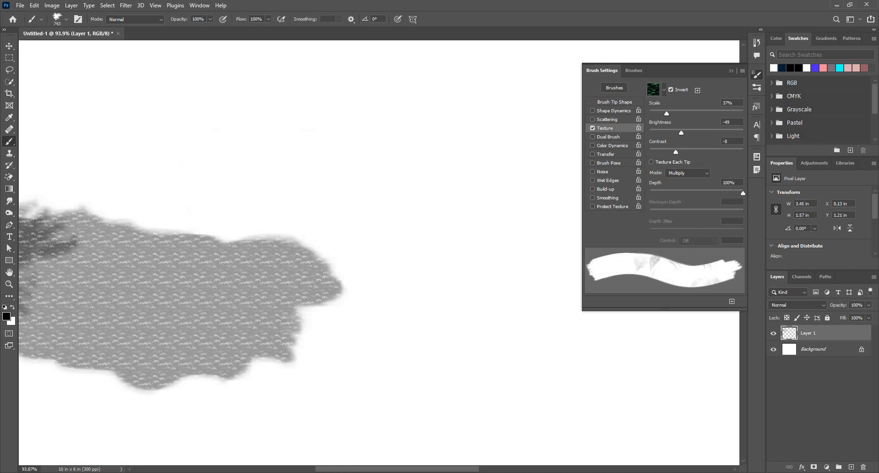
click(356, 138)
drag(396, 266, 385, 279)
scroll(398, 271, down, 2)
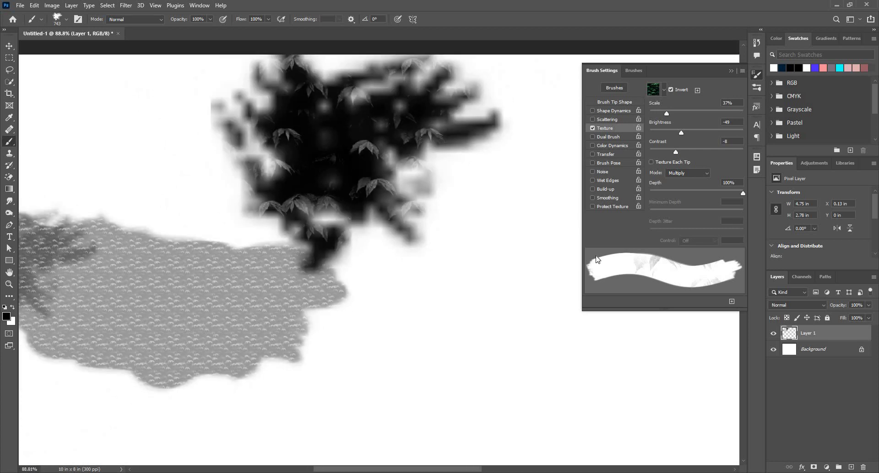
key(ctrl+z)
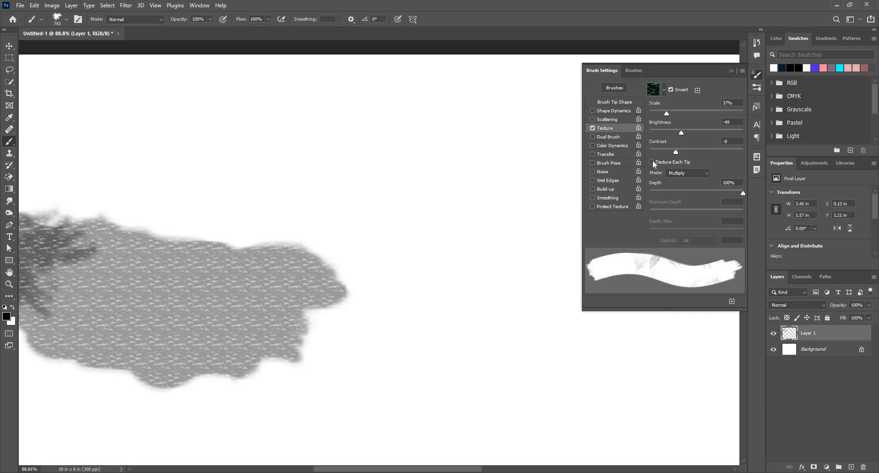
key(ctrl+shift+z)
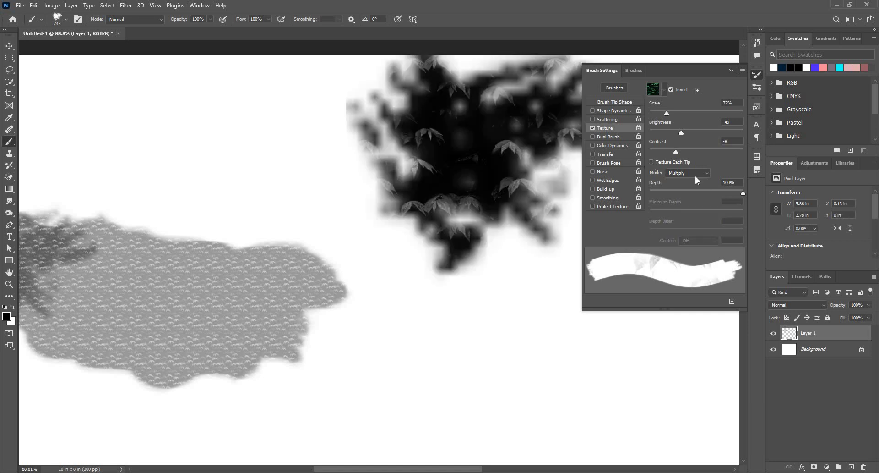
- Stamp a dab above the grey textured area with Texture Each Tip enabled, and turn the option off again
click(659, 160)
click(243, 163)
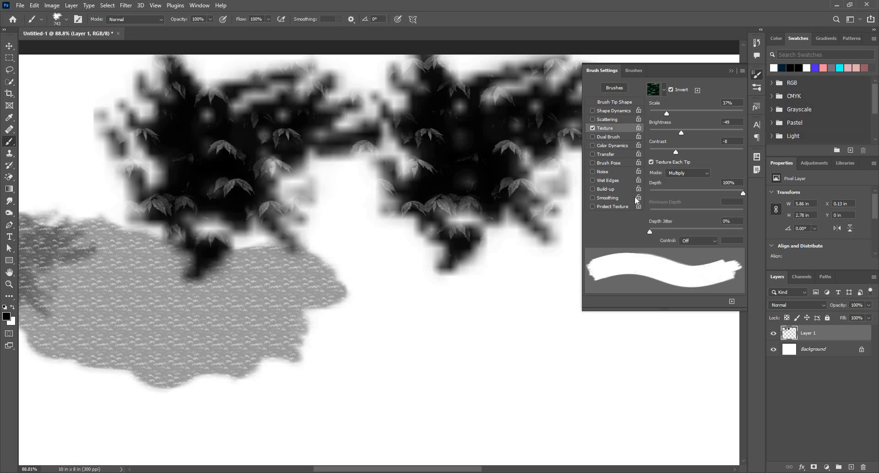
click(652, 161)
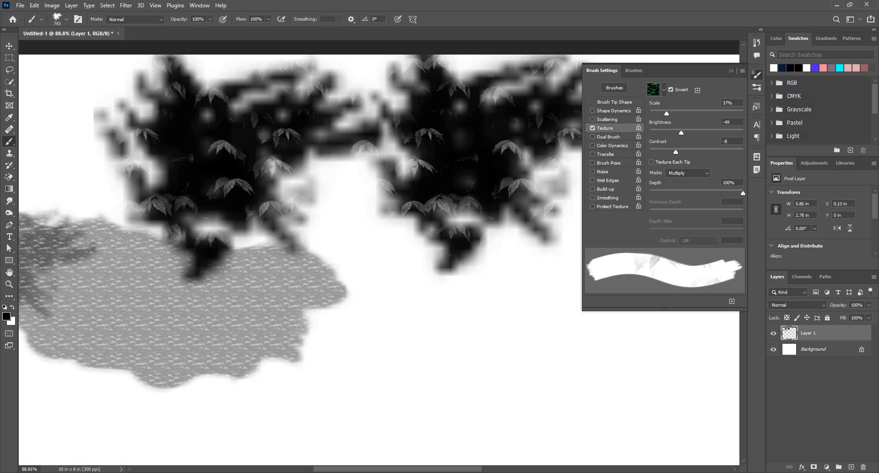
- Stamp a dab below the leaf-patterned dabs in Height texture mode and another up and to its right in Linear Height mode
scroll(379, 260, right, 2)
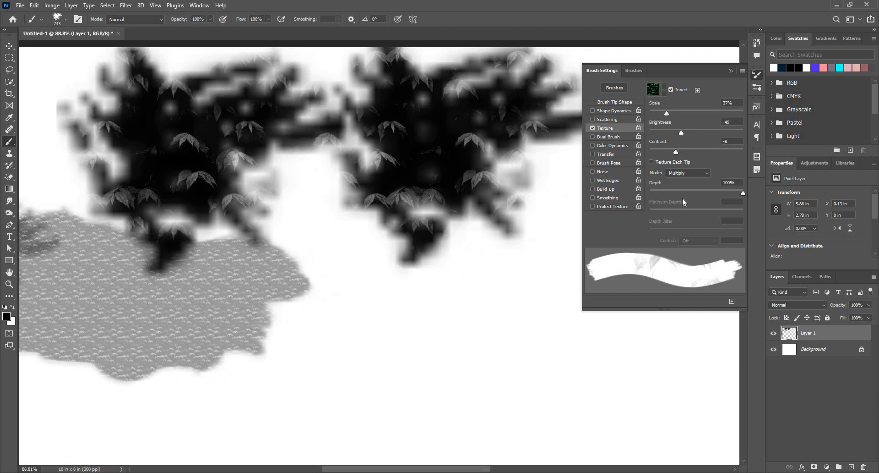
click(678, 174)
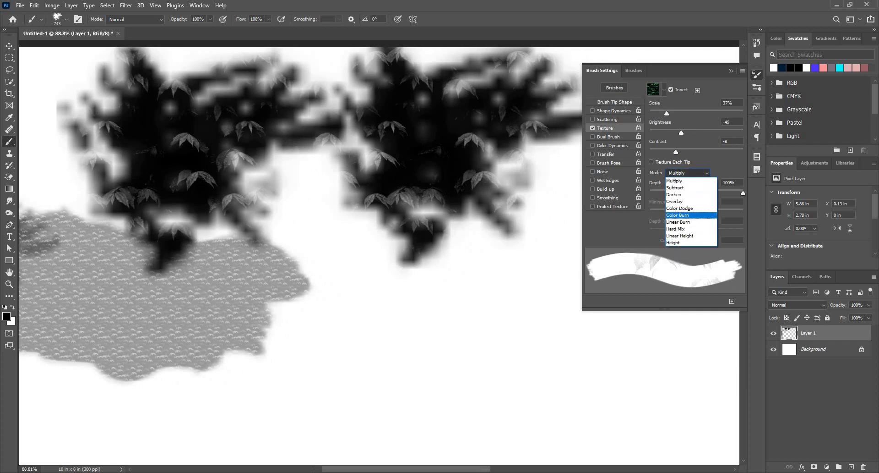
click(679, 242)
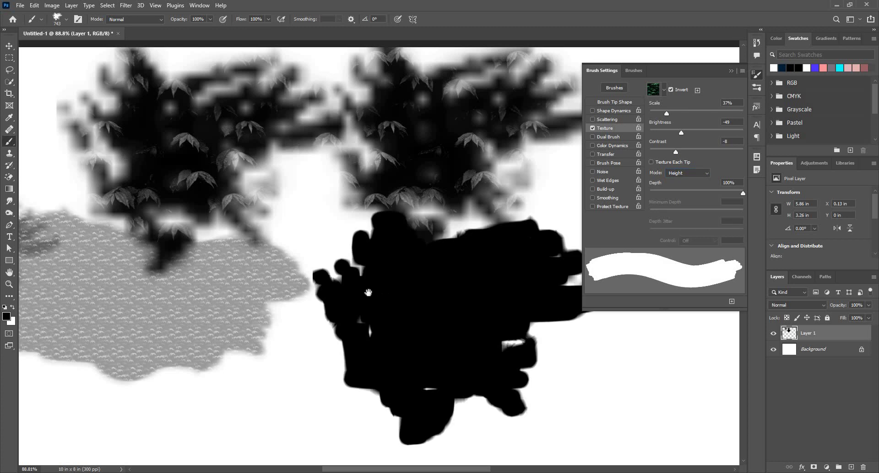
drag(368, 291, 246, 189)
click(687, 173)
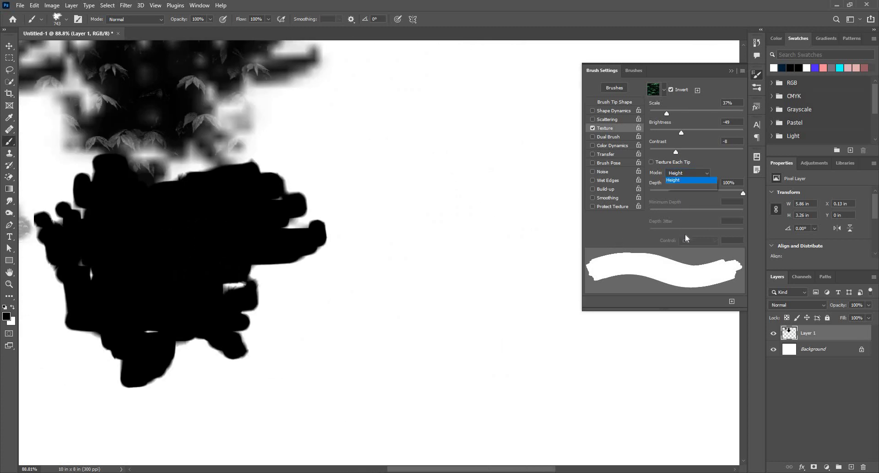
click(685, 234)
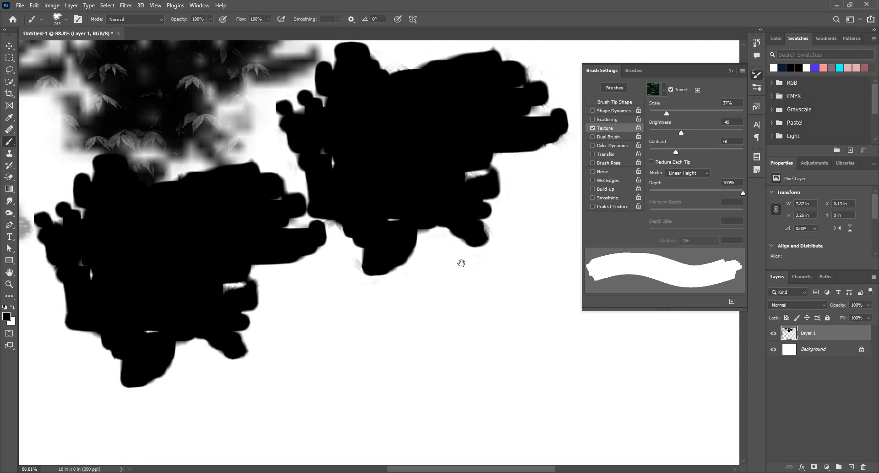
- Change the texture mode to Hard Mix and stamp a dab below the Linear Height dab
mouse_move(383, 260)
mouse_down()
mouse_move(261, 232)
mouse_move(200, 272)
mouse_move(239, 330)
mouse_up()
mouse_move(231, 278)
mouse_down()
mouse_move(689, 224)
mouse_move(698, 180)
mouse_up()
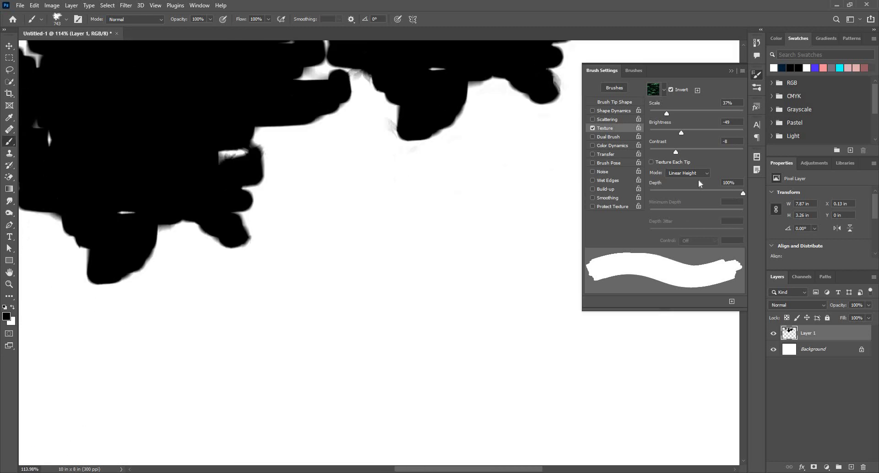
click(698, 175)
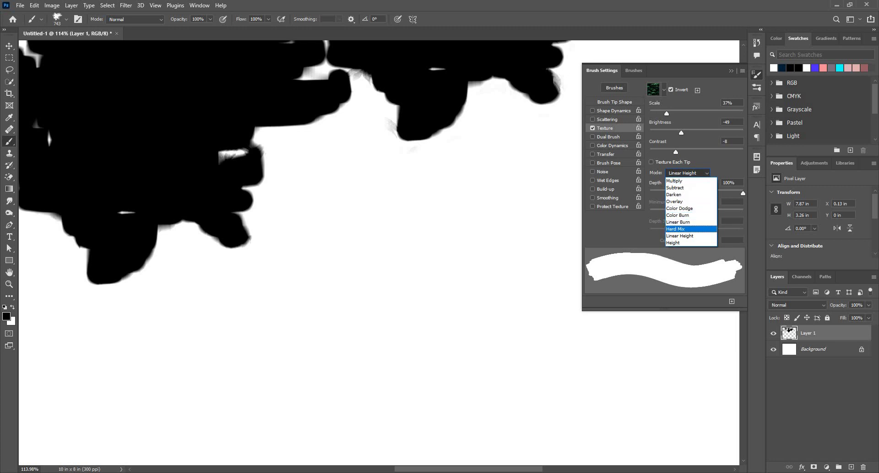
click(686, 229)
click(435, 267)
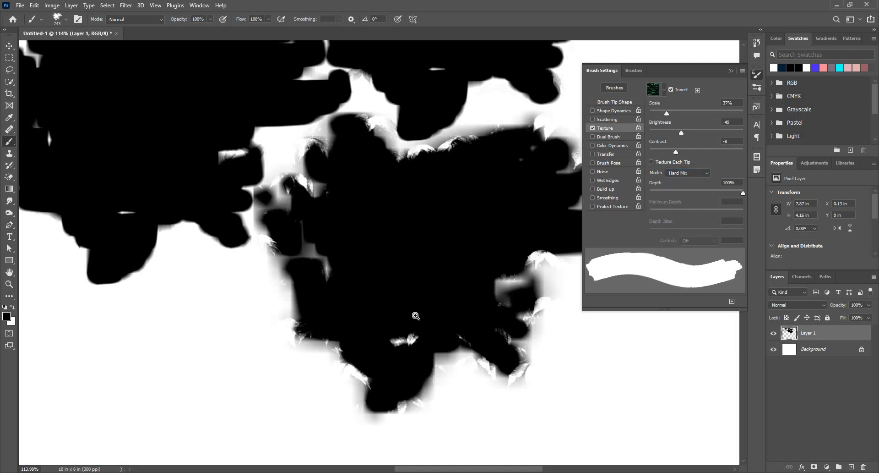
- Change the texture mode to Linear Burn and stamp a dab below the grey textured area
drag(416, 316, 356, 315)
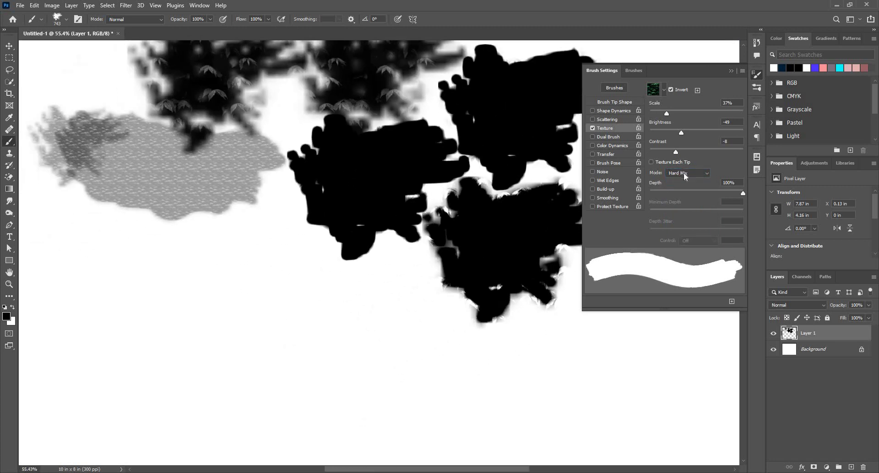
click(683, 172)
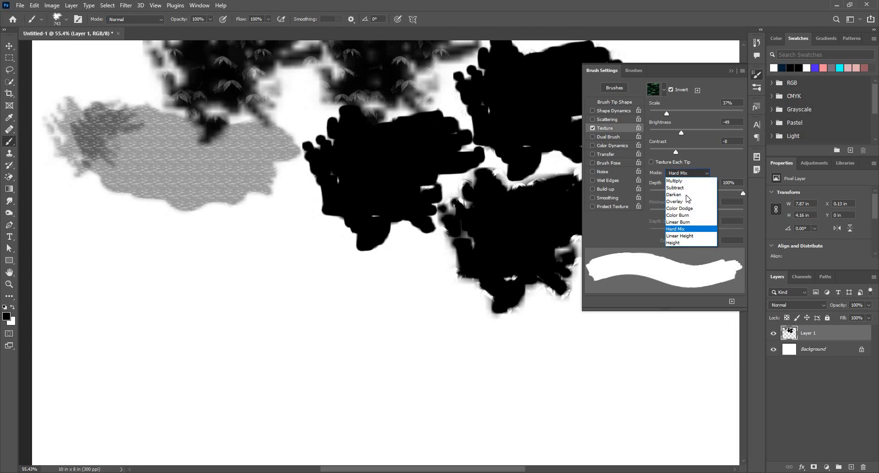
click(683, 222)
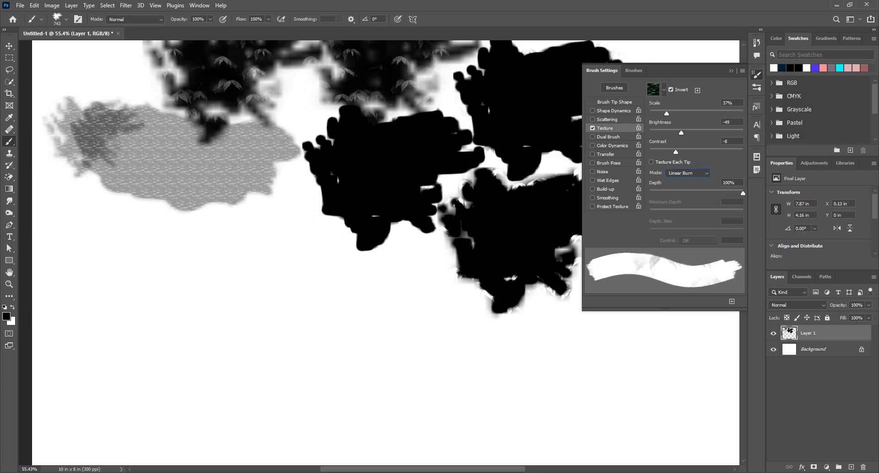
click(281, 300)
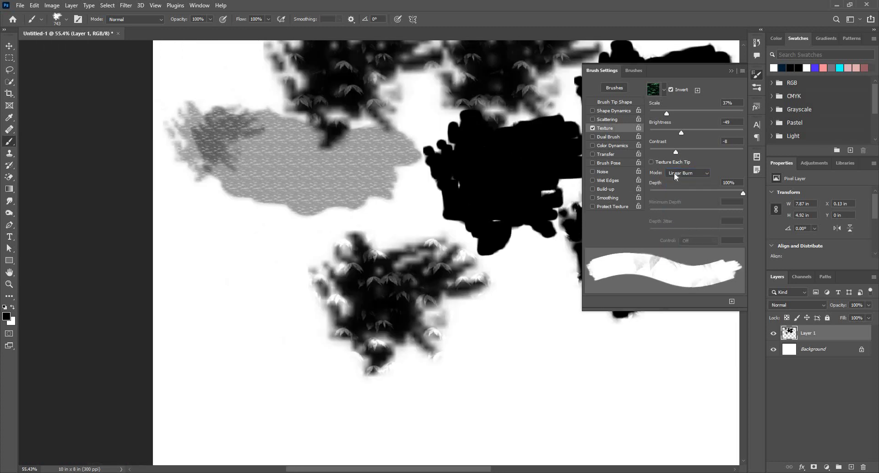
- Switch the texture mode to Color Dodge and stamp dabs on both sides of the Linear Burn dab
click(674, 172)
click(682, 201)
click(249, 266)
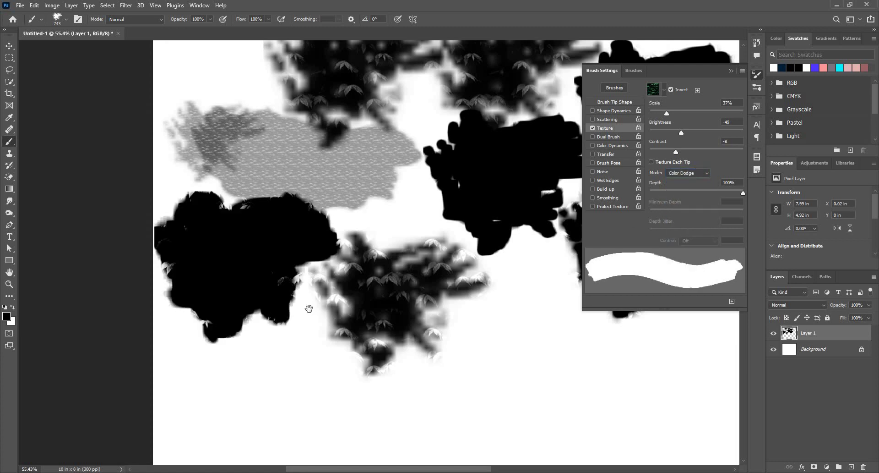
drag(506, 389, 417, 342)
click(417, 342)
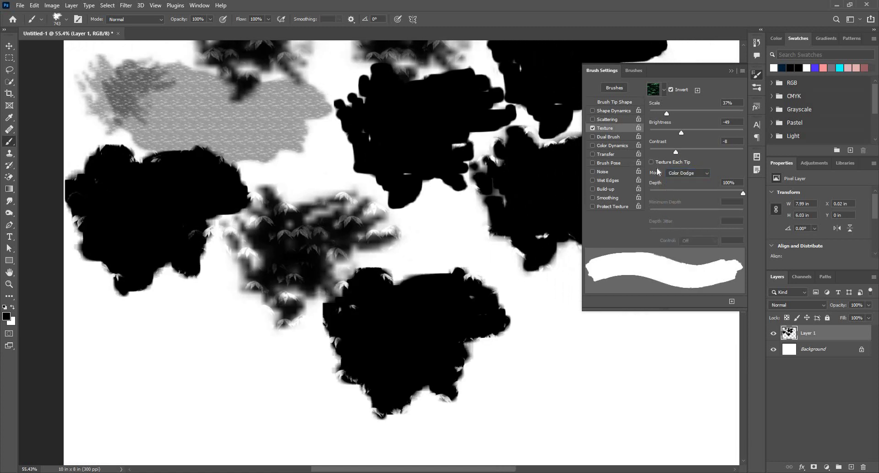
- Change the texture mode to Overlay and stamp a dab to the right of the lowest black dab
click(674, 173)
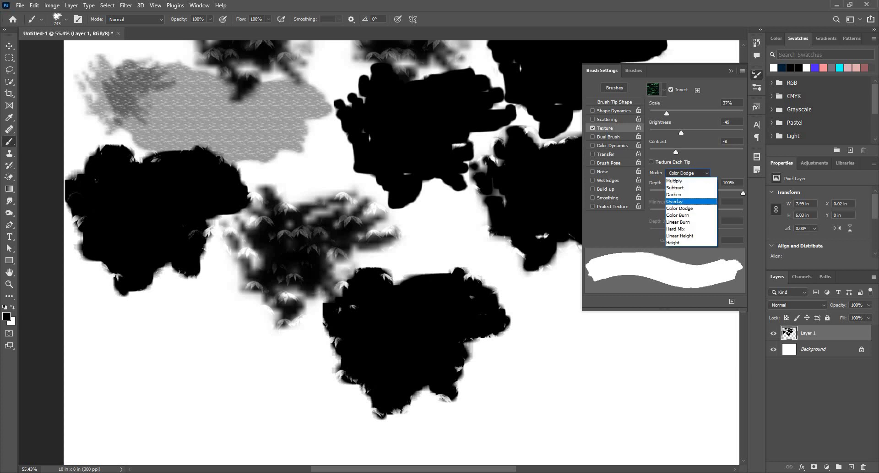
click(682, 194)
click(573, 355)
- Stamp two Overlay dabs near the canvas's right edge while raising the texture depth from 8% to 64%, and enable Texture Each Tip
drag(742, 193, 666, 195)
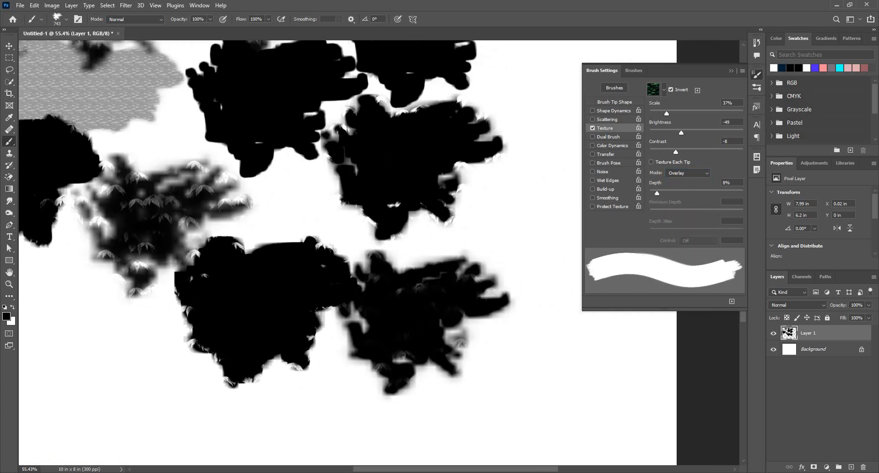
click(553, 201)
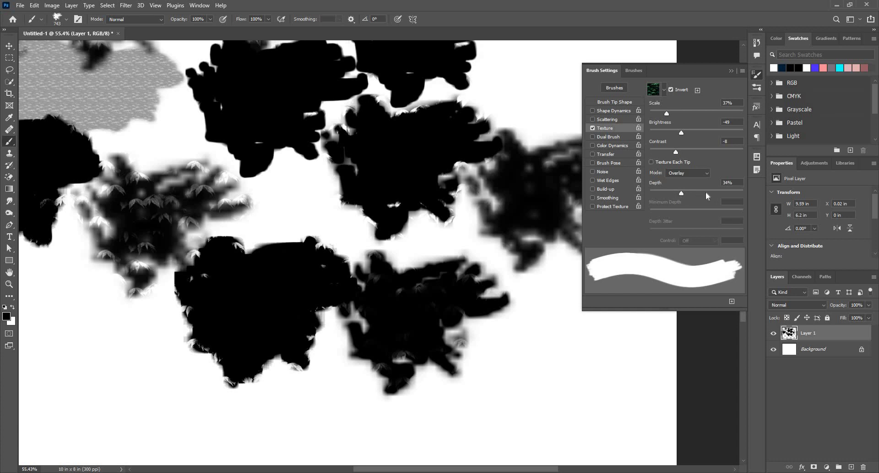
click(651, 162)
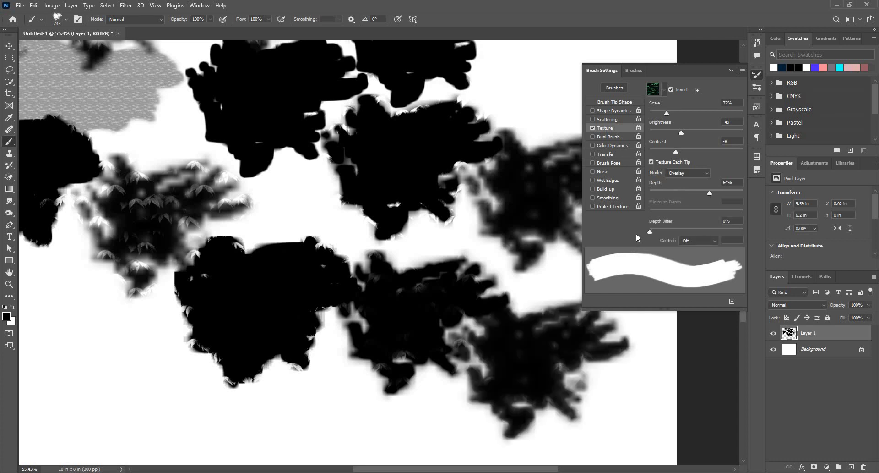
- Change the texture mode to Darken and stamp a dab to the left of the lower Color Dodge dab
click(684, 173)
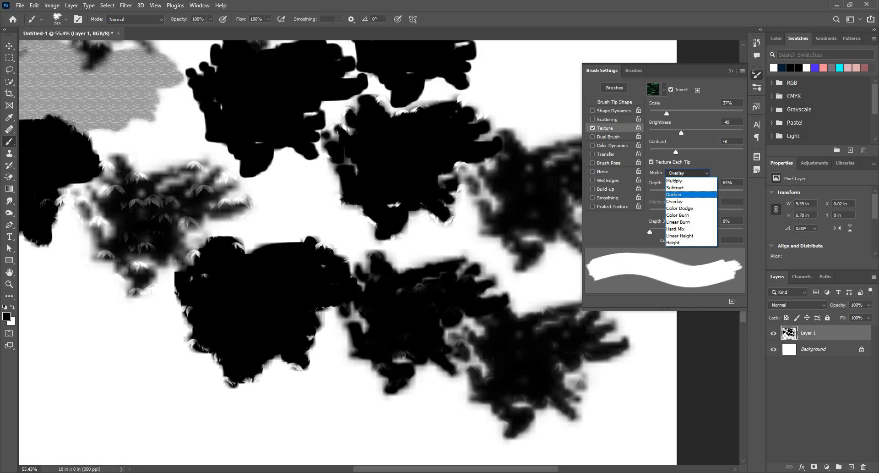
click(683, 192)
drag(250, 300, 424, 171)
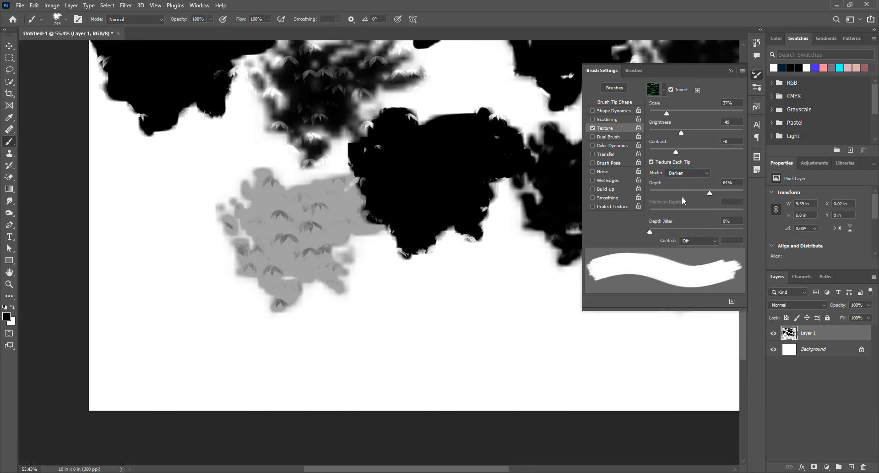
- Stamp a dab near the canvas's bottom edge in Subtract texture mode, and undo the extra stroke painted over the Darken dab
click(686, 173)
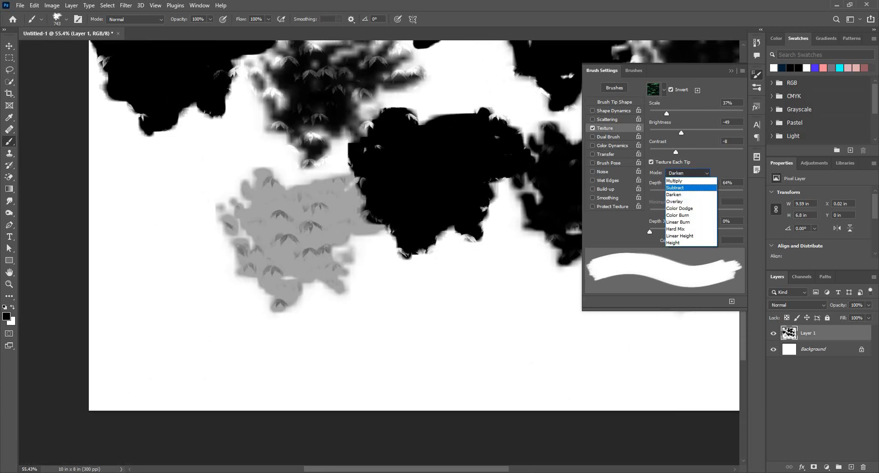
click(682, 188)
click(421, 320)
mouse_move(211, 280)
mouse_down()
mouse_move(183, 219)
mouse_move(224, 170)
mouse_up()
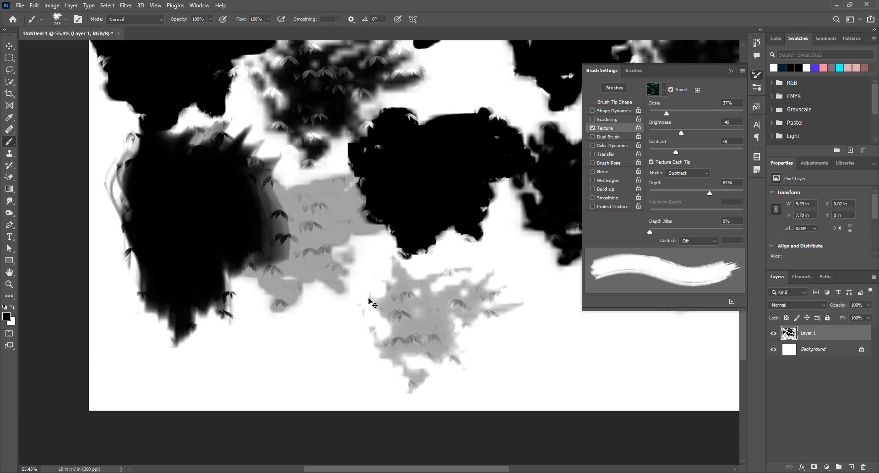
key(ctrl+z)
- Change the texture mode to Multiply and stamp a dab in the canvas's lower left corner
click(691, 176)
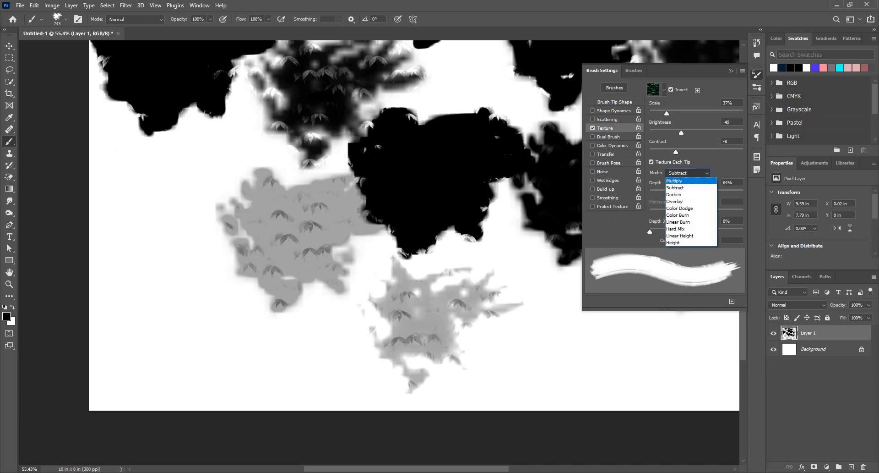
click(685, 180)
click(173, 288)
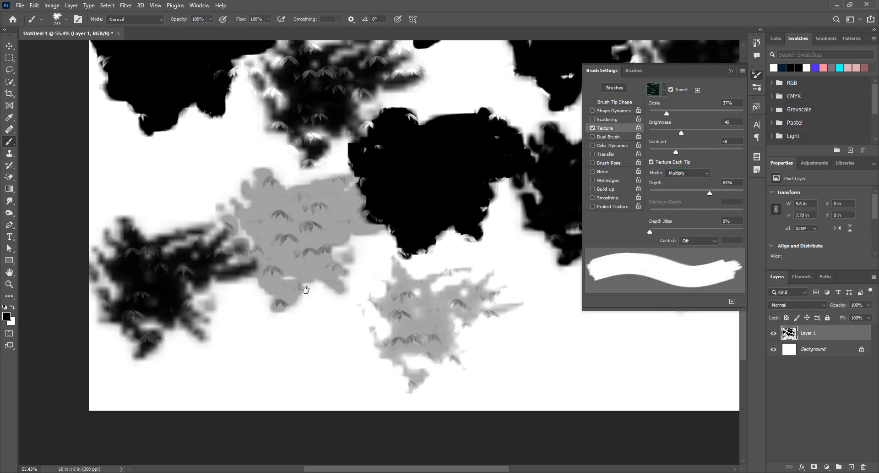
- Select the whole canvas, delete all test dabs from Layer 1 and deselect
drag(306, 289, 322, 380)
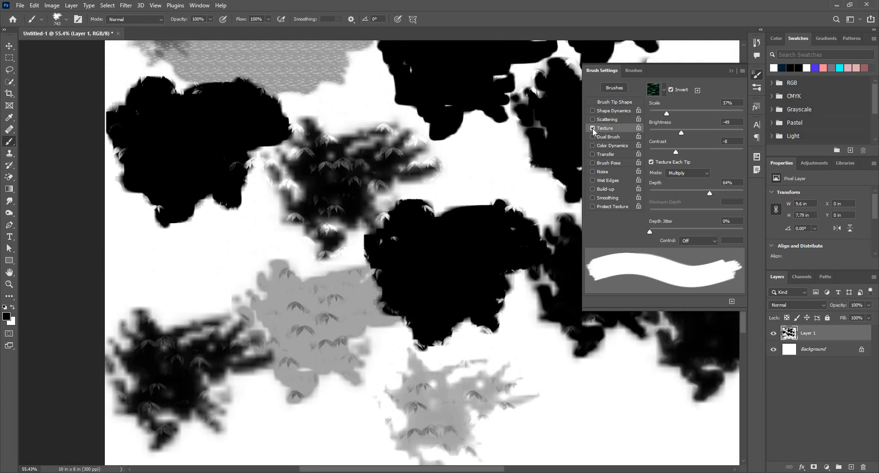
scroll(414, 232, down, 5)
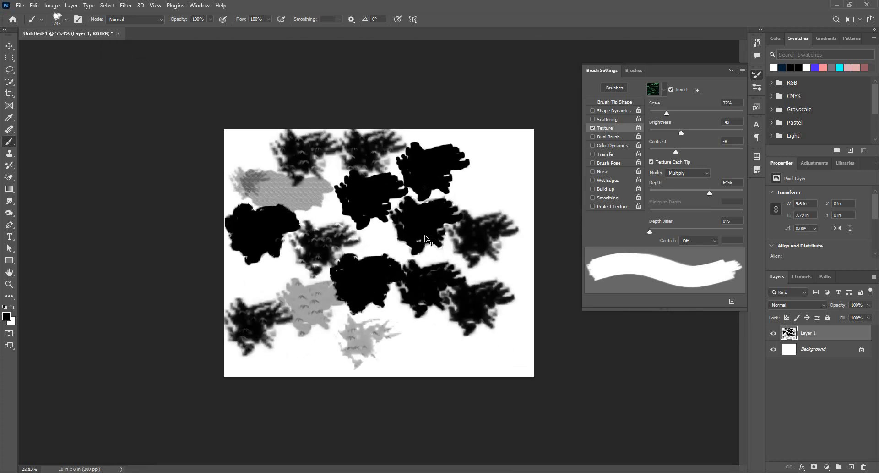
key(Delete)
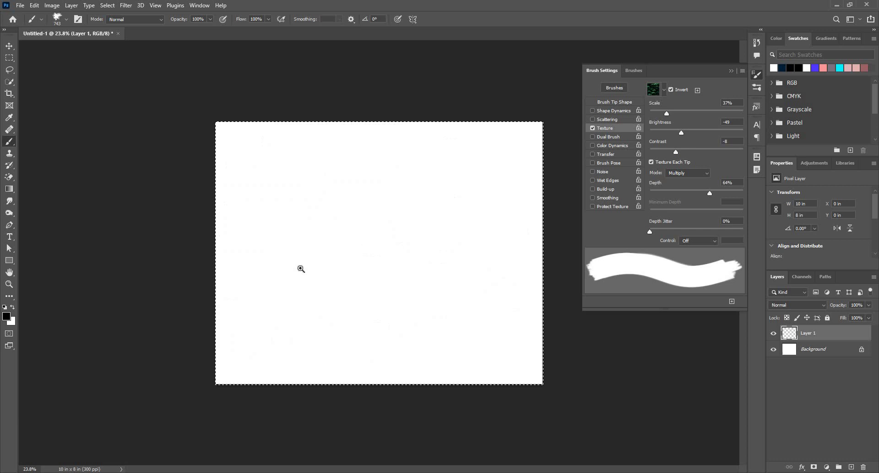
scroll(317, 274, up, 2)
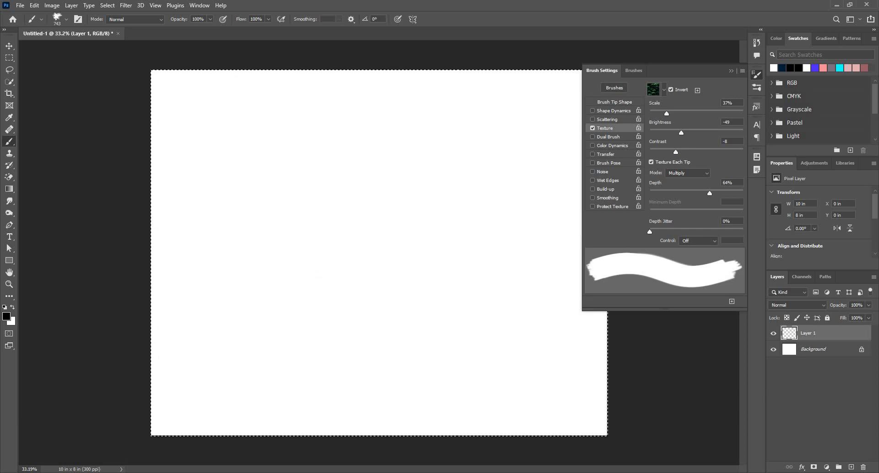
click(593, 127)
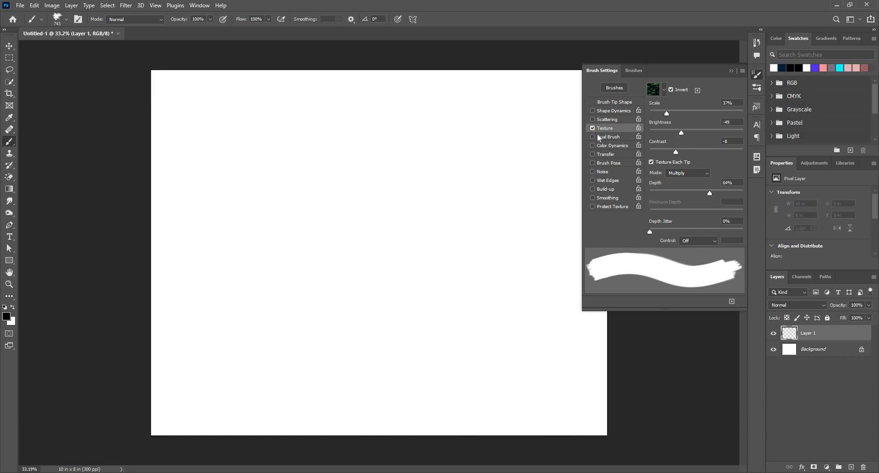
- Switch the brush from Texture to Dual Brush, try a dab near the canvas's upper centre and undo it
click(598, 136)
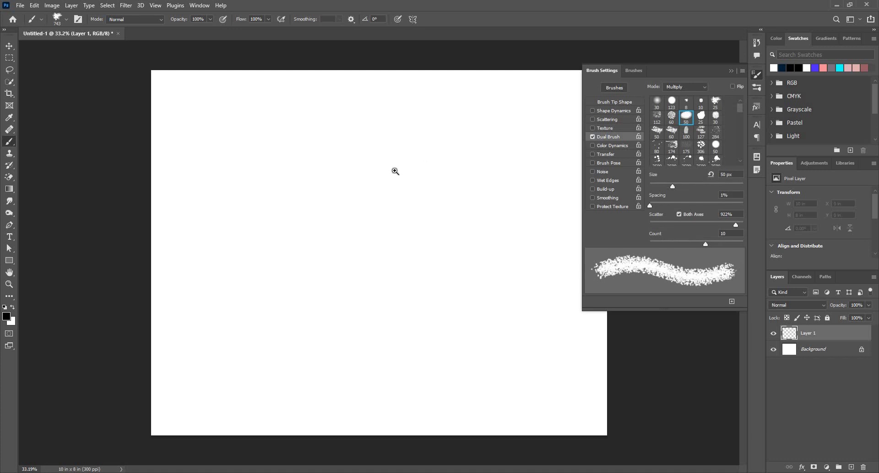
drag(395, 285, 402, 284)
click(369, 168)
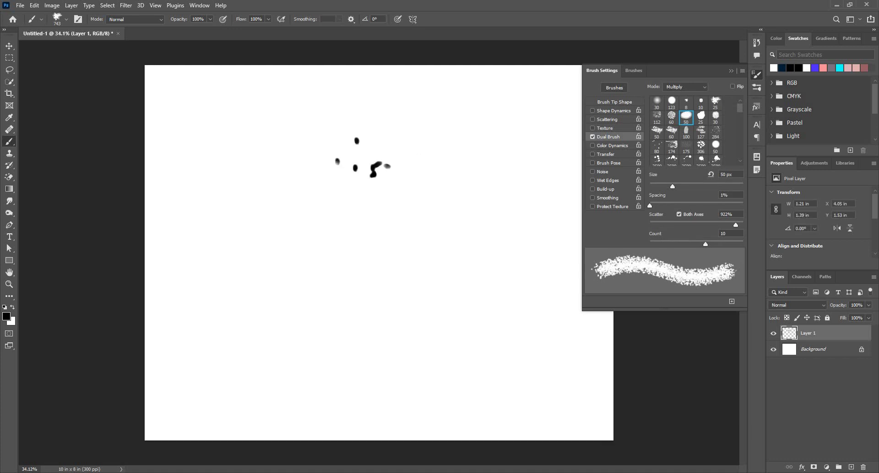
key(ctrl+z)
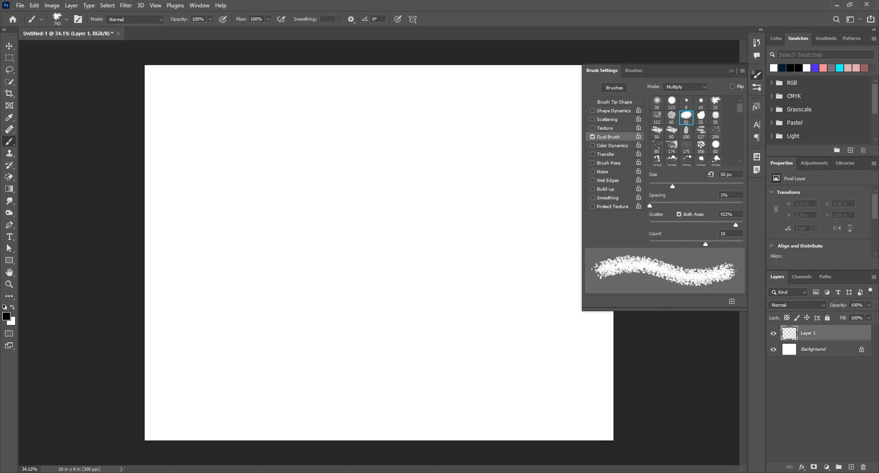
- Choose the 60 px textured tip as the dual brush and stamp test dabs around the canvas, building up a dense one on the left
click(673, 118)
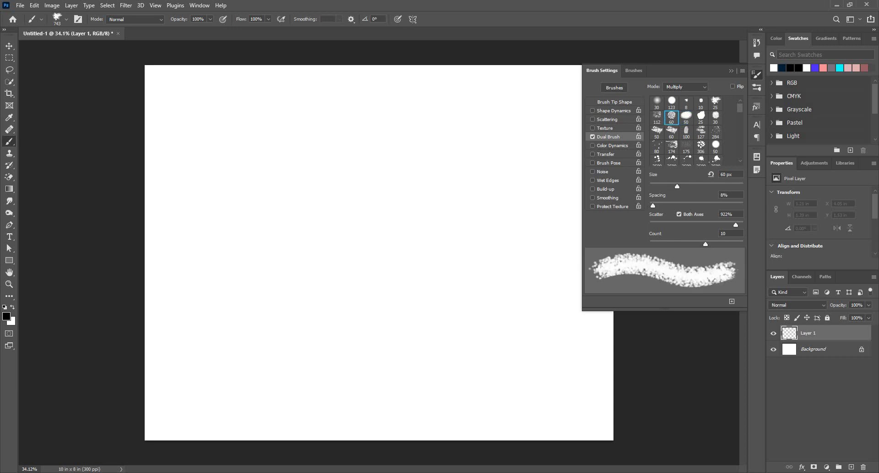
click(389, 149)
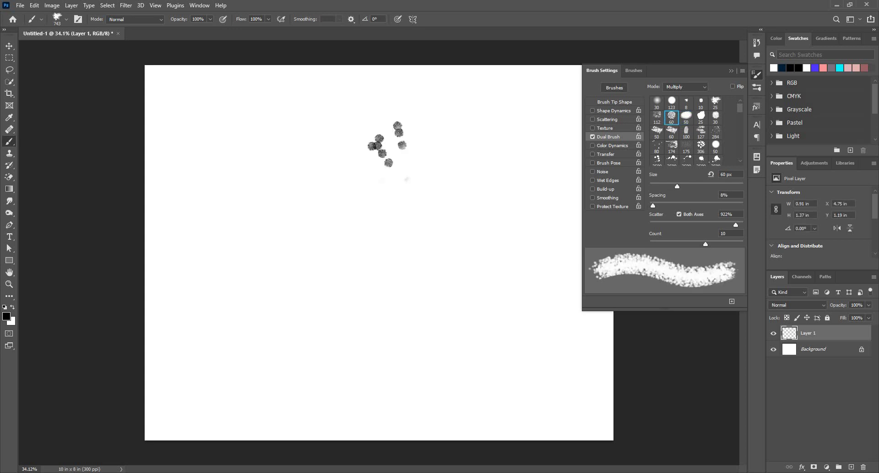
click(331, 148)
click(262, 152)
drag(249, 226, 257, 234)
click(373, 263)
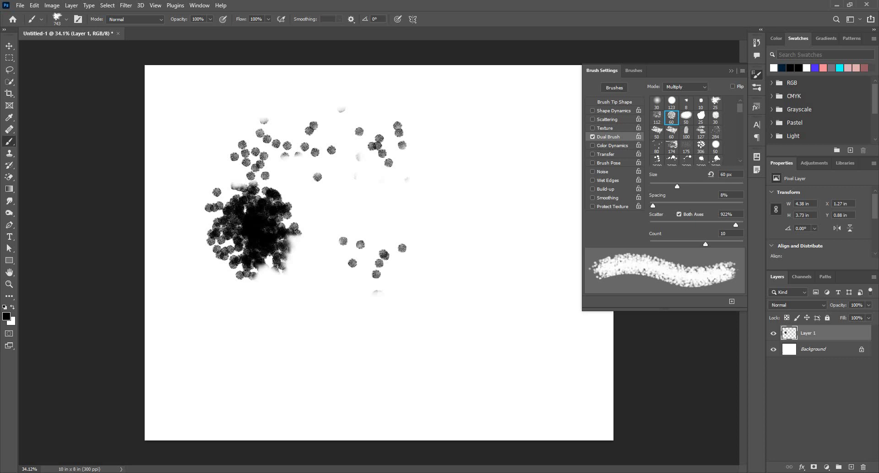
click(438, 210)
click(472, 144)
click(467, 131)
- Stamp more dual-brush dabs in the canvas's upper right area and paint a dense vertical patch below them
scroll(457, 119, up, 8)
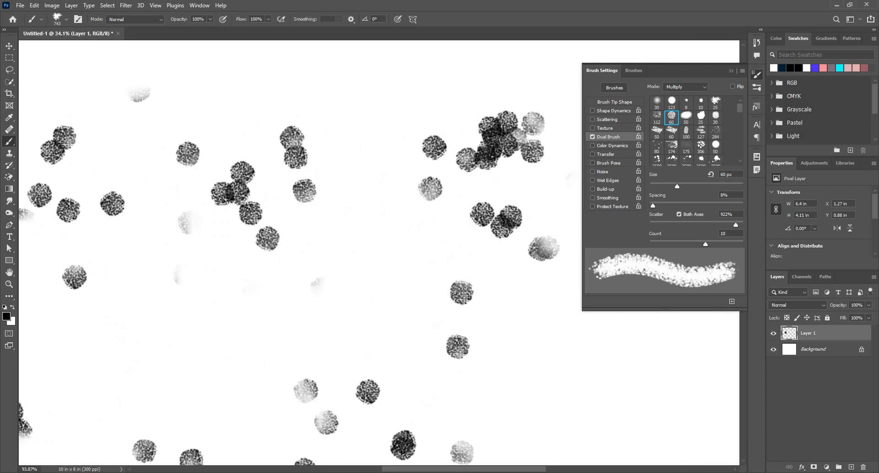
click(453, 220)
click(403, 228)
scroll(437, 248, down, 8)
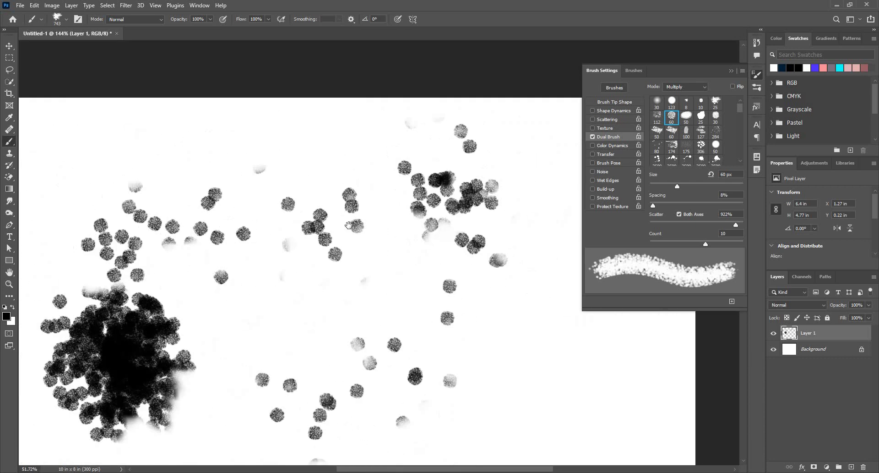
scroll(348, 224, down, 3)
drag(348, 224, 306, 215)
scroll(423, 165, up, 1)
click(482, 163)
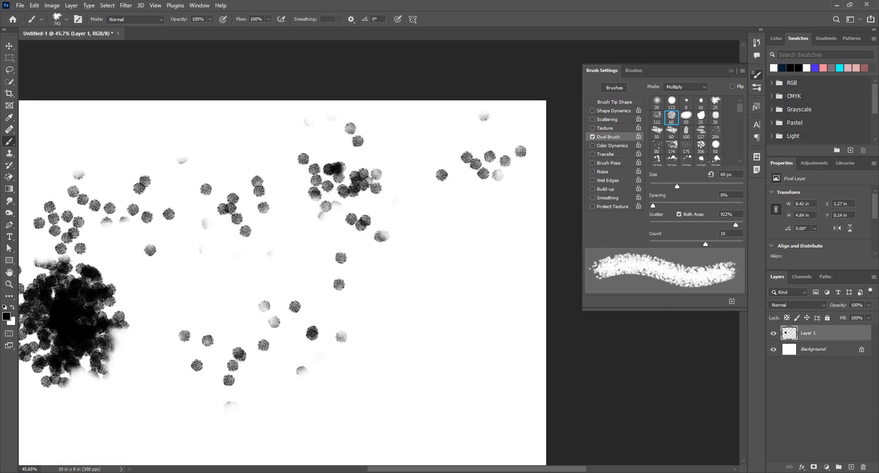
mouse_move(410, 243)
mouse_down()
mouse_move(451, 316)
mouse_move(445, 323)
mouse_up()
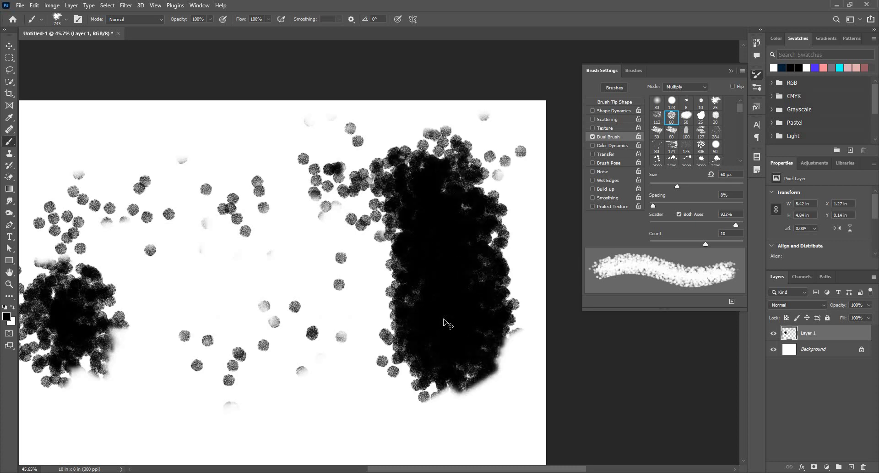
- Undo the dense patch and the most recent dabs in the canvas's upper right area
key(ctrl+z)
key(ctrl+z)
key(ctrl+z)
key(ctrl+z)
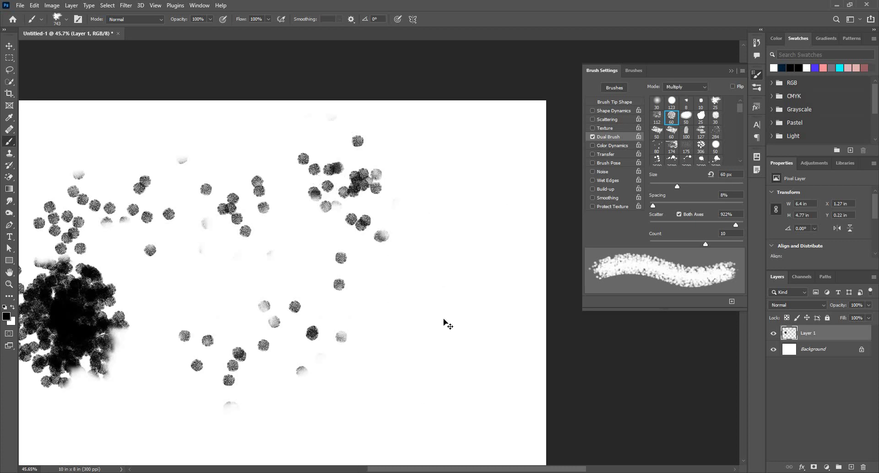
key(ctrl+z)
key(ctrl+z)
key(ctrl+z)
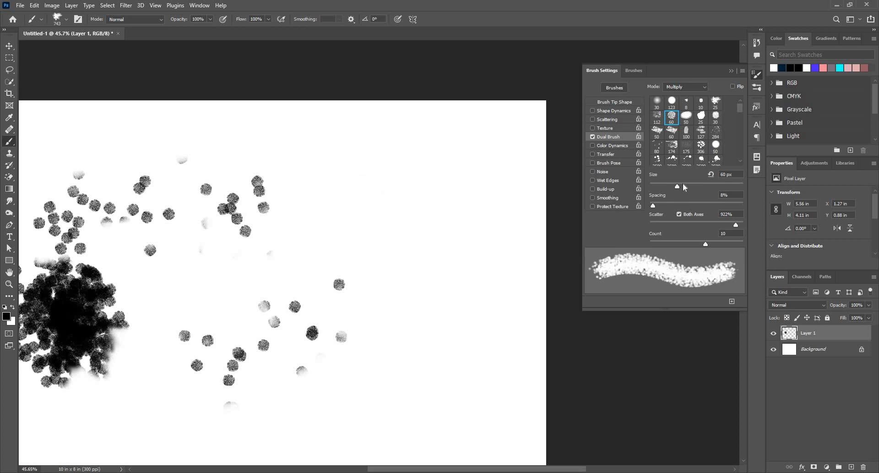
- Set the dual brush Size to 135 px and Spacing to 153%, and stamp comparison dabs in the canvas's upper right area
mouse_move(683, 185)
mouse_down()
mouse_move(693, 184)
mouse_move(671, 187)
mouse_move(705, 186)
mouse_up()
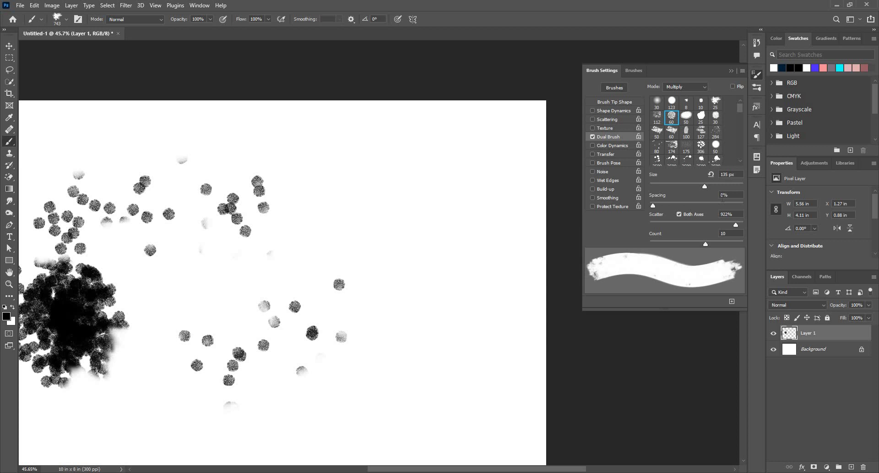
click(334, 214)
drag(653, 205, 709, 204)
click(442, 248)
click(436, 131)
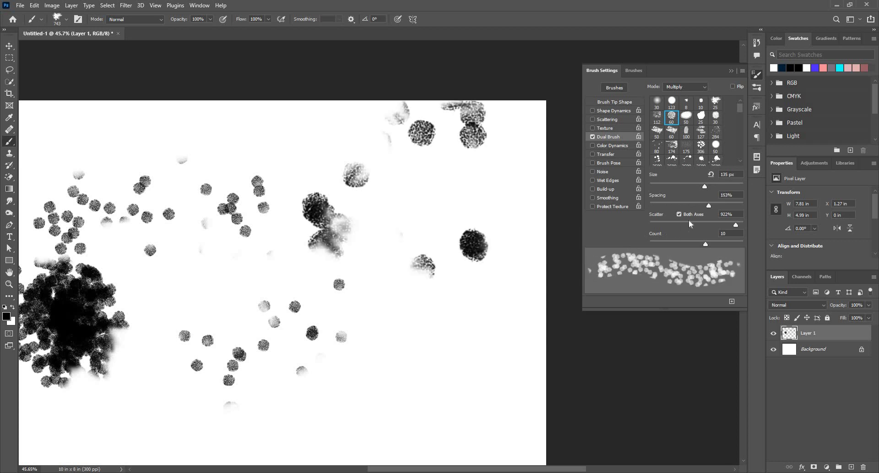
- Reduce the dual brush Scatter to 34%, then stamp three dabs and paint a curved stroke around the canvas's lower half
drag(711, 224, 653, 230)
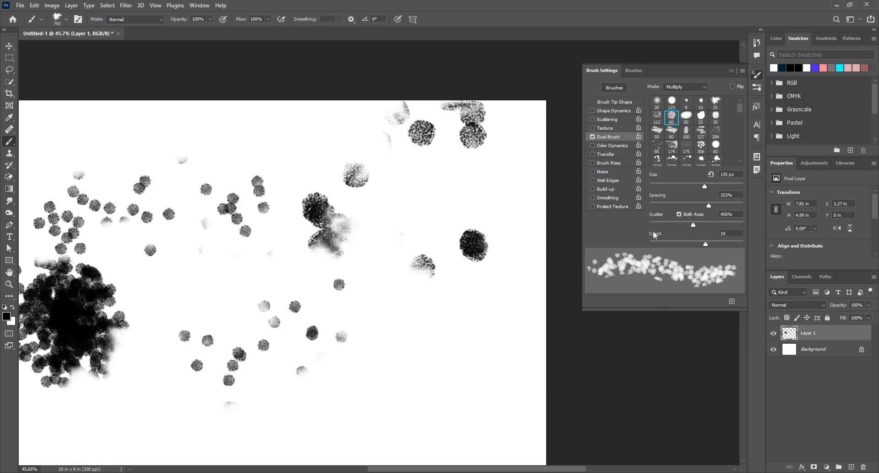
drag(366, 367, 404, 229)
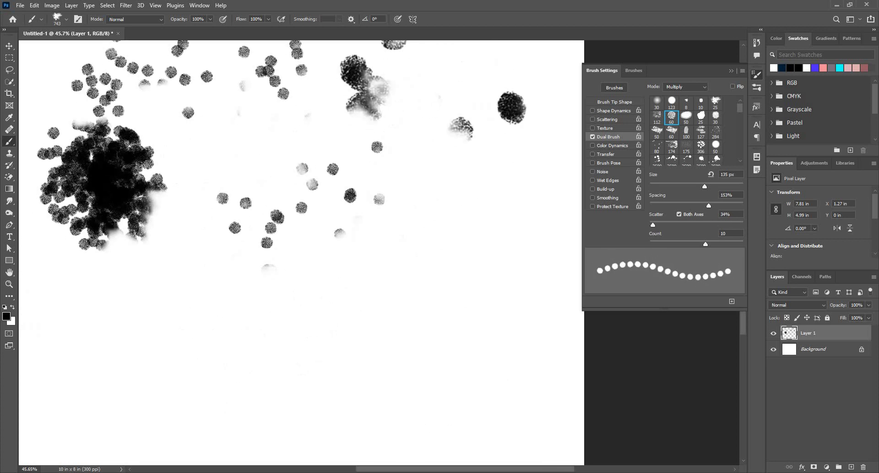
click(432, 286)
click(313, 312)
click(156, 337)
mouse_move(166, 375)
mouse_down()
mouse_move(394, 425)
mouse_move(417, 168)
mouse_up()
- Set the dual brush Scatter to 230% and Count to 16, painting an arched stroke across the canvas after each change
drag(653, 225, 671, 225)
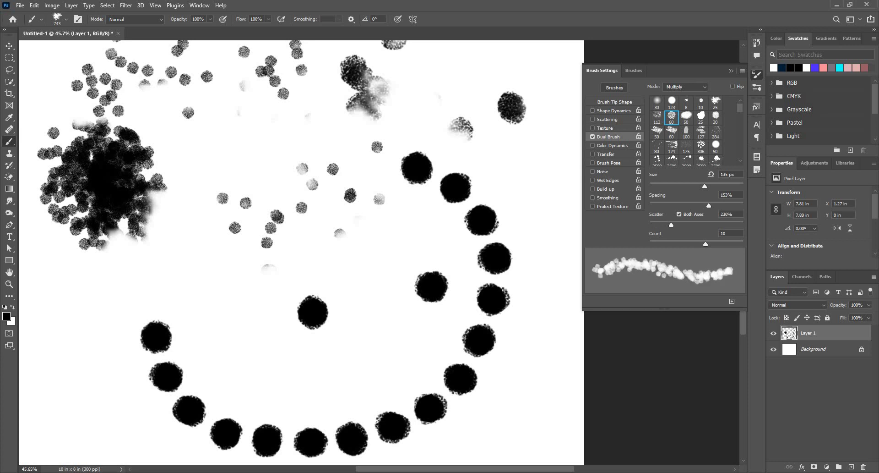
mouse_move(385, 249)
mouse_down()
mouse_move(297, 213)
mouse_move(121, 293)
mouse_up()
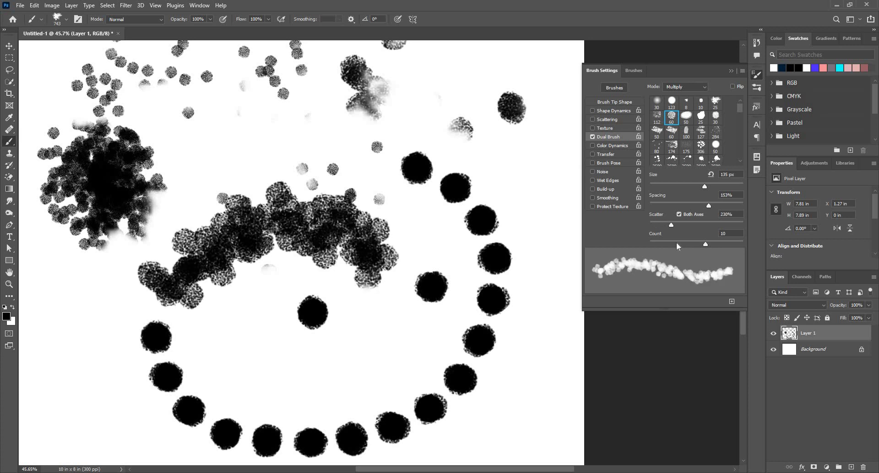
click(742, 243)
mouse_move(476, 206)
mouse_down()
mouse_move(439, 142)
mouse_move(250, 91)
mouse_move(151, 298)
mouse_up()
- Stamp two clustered dabs, one above the other, in the canvas's lower left corner with the dual brush
drag(340, 355, 567, 140)
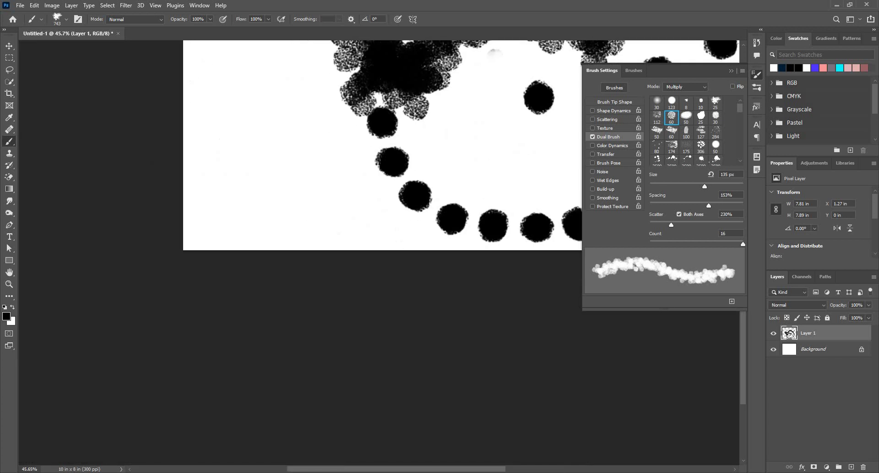
click(263, 183)
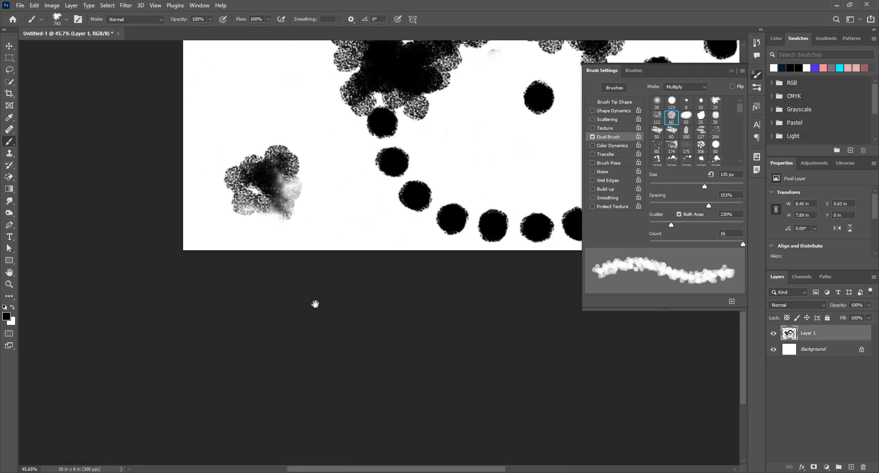
drag(330, 240, 290, 378)
drag(368, 147, 284, 279)
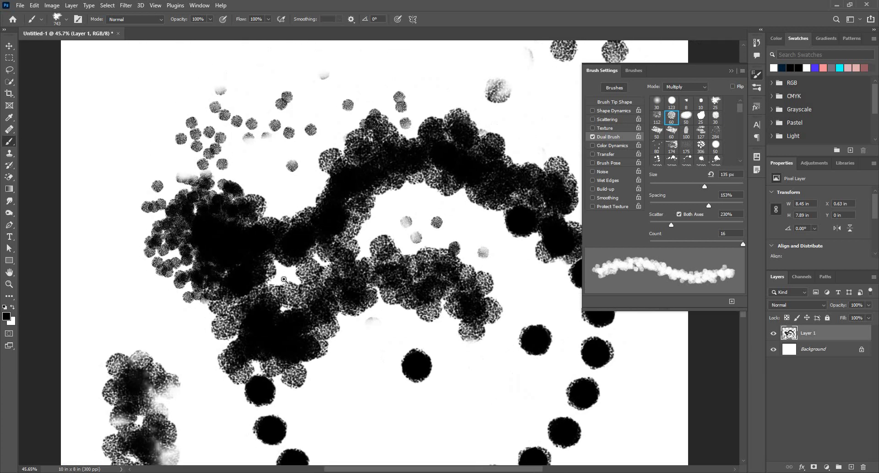
- Select the whole canvas, delete all dual-brush test marks from Layer 1 and deselect
scroll(284, 279, down, 3)
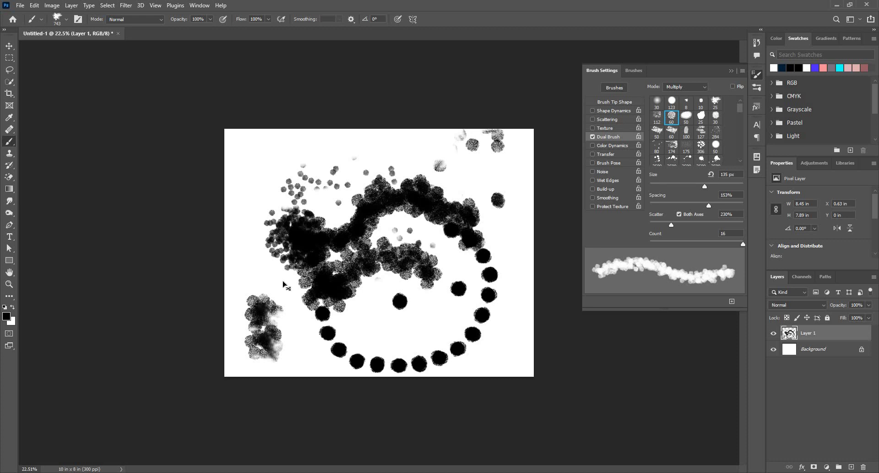
key(ctrl+a)
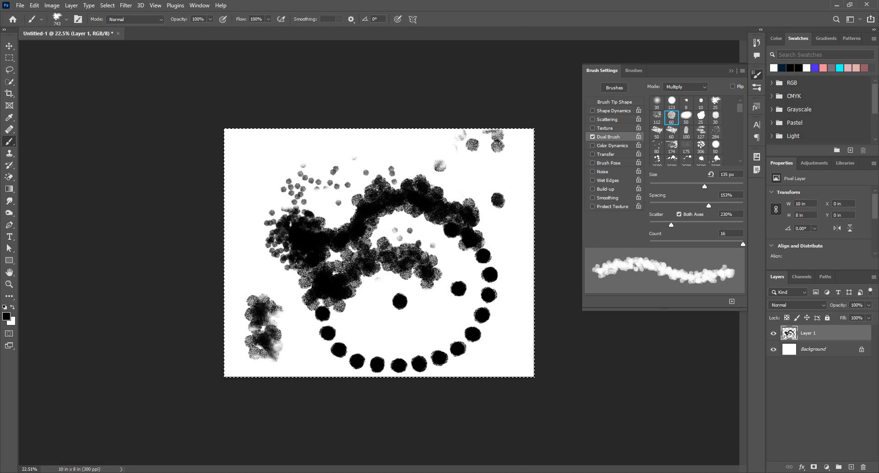
key(Delete)
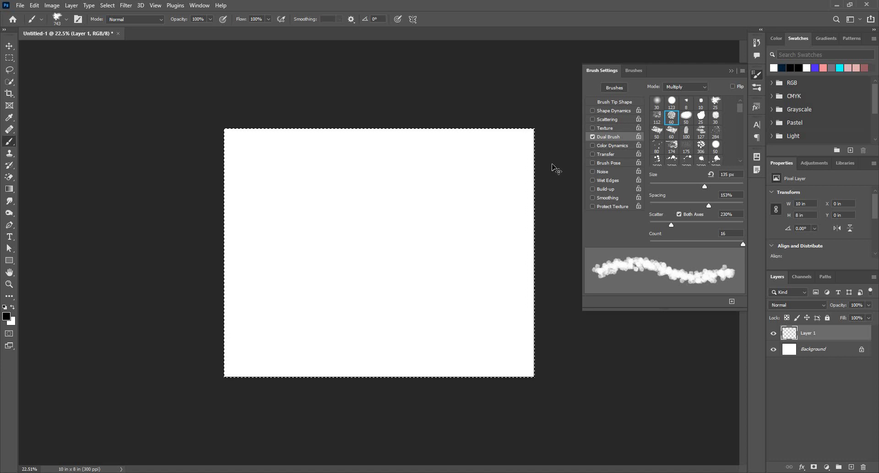
key(ctrl+d)
- Replace Dual Brush with Color Dynamics at 100% Foreground/Background Jitter, and try a diagonal test stroke before undoing it
click(592, 137)
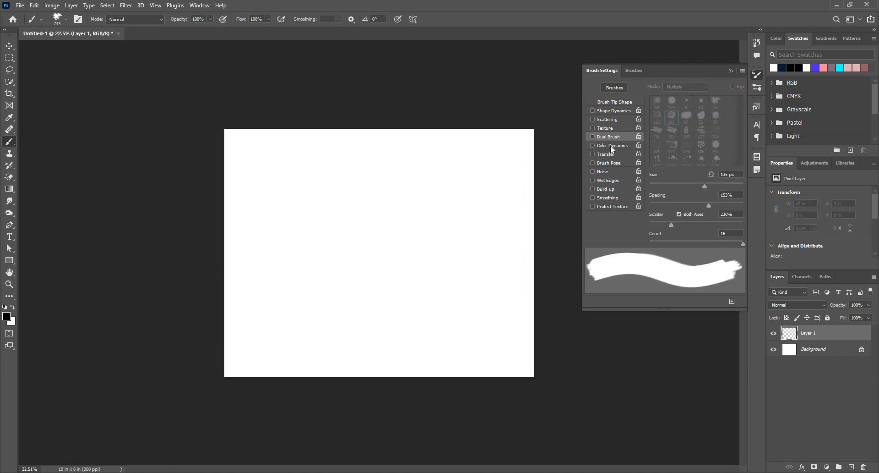
click(612, 146)
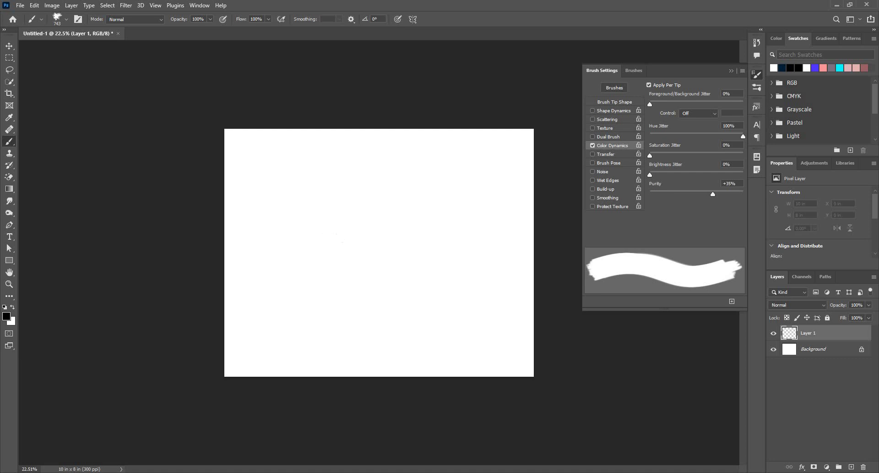
key(ctrl+plus)
click(653, 102)
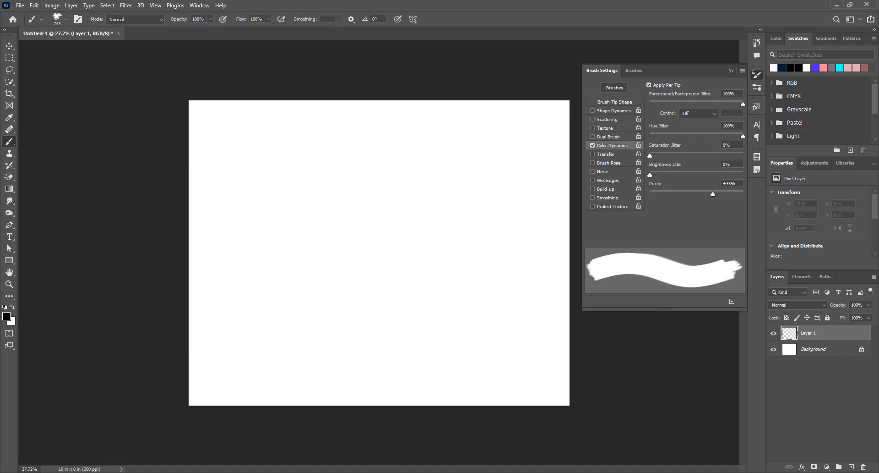
mouse_move(239, 156)
mouse_down()
mouse_move(300, 229)
mouse_move(348, 266)
mouse_move(432, 254)
mouse_move(469, 204)
mouse_move(422, 140)
mouse_move(382, 138)
mouse_move(316, 156)
mouse_move(268, 234)
mouse_move(298, 307)
mouse_move(404, 328)
mouse_up()
key(ctrl+z)
- Set the foreground color to a saturated blue-violet
drag(605, 303, 635, 252)
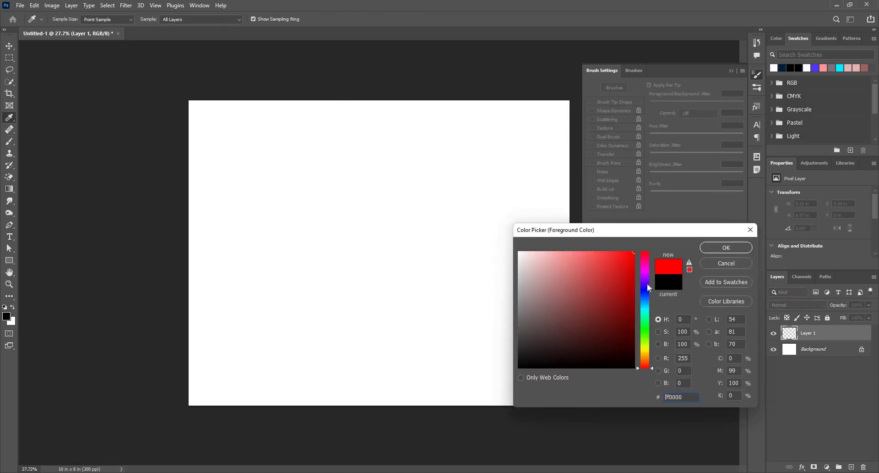
drag(646, 284, 645, 298)
click(728, 247)
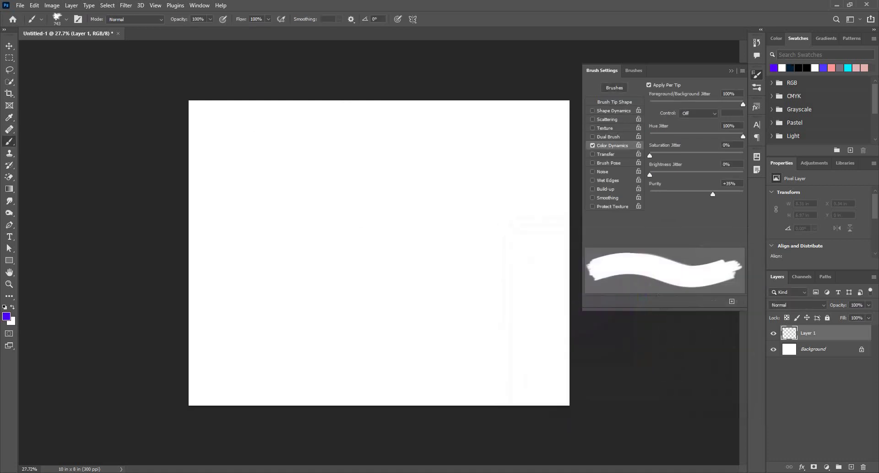
- Try a wavy multicolored stroke across the top of the canvas at 100% Hue Jitter, and undo it
mouse_move(211, 115)
mouse_down()
mouse_move(298, 215)
mouse_move(412, 147)
mouse_move(447, 252)
mouse_move(353, 290)
mouse_move(302, 326)
mouse_move(442, 334)
mouse_move(514, 232)
mouse_move(416, 117)
mouse_move(270, 193)
mouse_move(264, 157)
mouse_move(444, 170)
mouse_move(492, 163)
mouse_up()
key(ctrl+z)
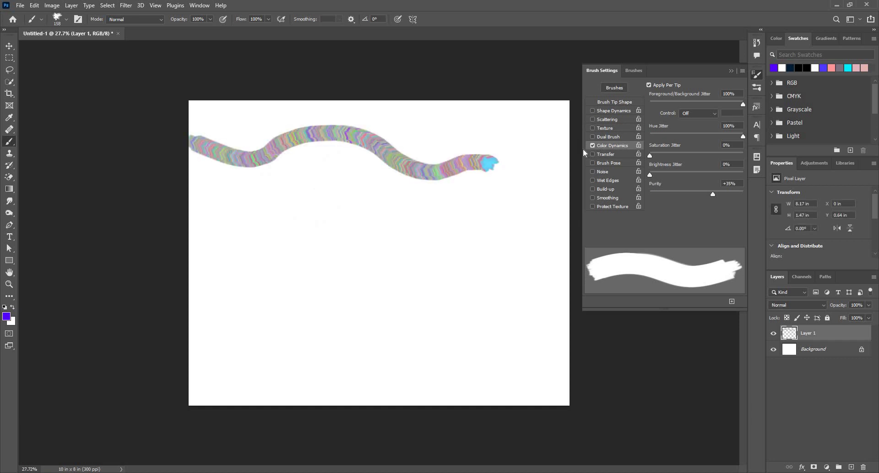
key(ctrl+z)
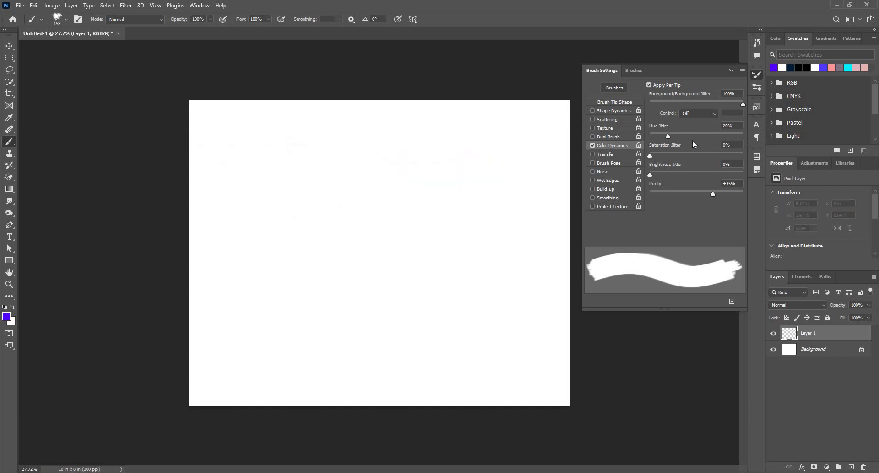
- Lower Hue Jitter to 0% and paint a looping stroke across the canvas's upper half
key(Down)
key(Down)
mouse_move(336, 145)
mouse_down()
mouse_move(388, 194)
mouse_move(432, 142)
mouse_move(314, 124)
mouse_move(299, 195)
mouse_move(357, 237)
mouse_move(251, 161)
mouse_move(280, 241)
mouse_move(300, 251)
mouse_up()
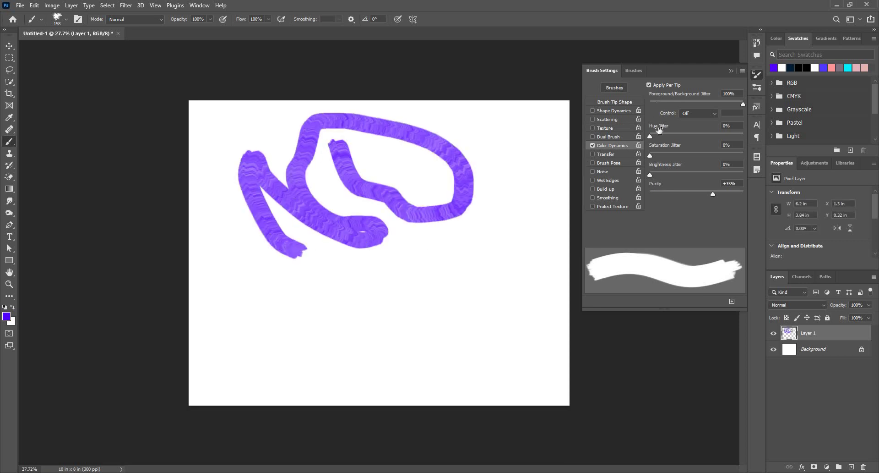
- Set Hue Jitter to 46% and paint a looped stroke at the canvas's right edge plus a short horizontal one near the top
click(693, 134)
drag(506, 185, 488, 158)
mouse_move(518, 200)
mouse_down()
mouse_move(541, 137)
mouse_move(521, 122)
mouse_up()
drag(471, 110, 401, 111)
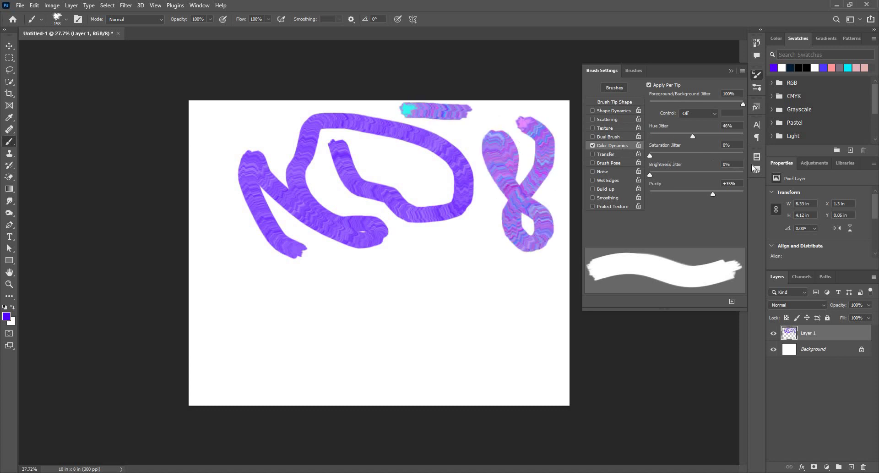
- Set Saturation Jitter to 100% and Hue Jitter to 47%, and paint a wavy stroke in the canvas's lower left area
mouse_move(229, 234)
mouse_down()
mouse_move(235, 268)
mouse_move(270, 302)
mouse_move(298, 306)
mouse_up()
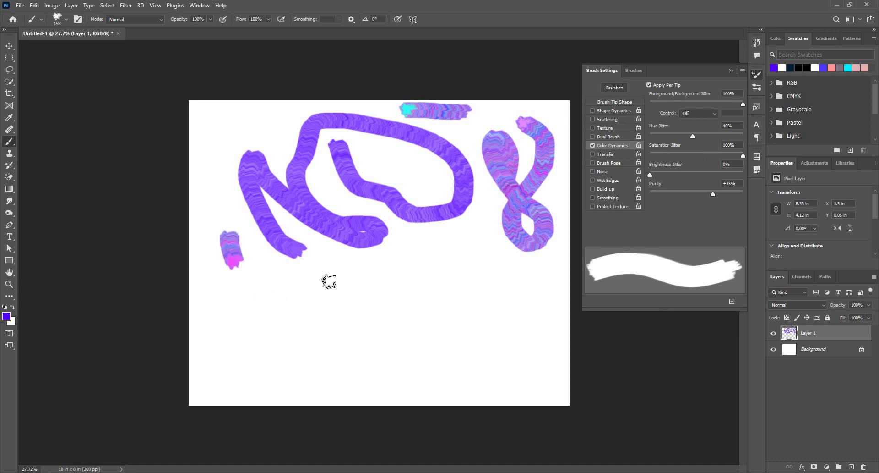
drag(693, 136, 754, 140)
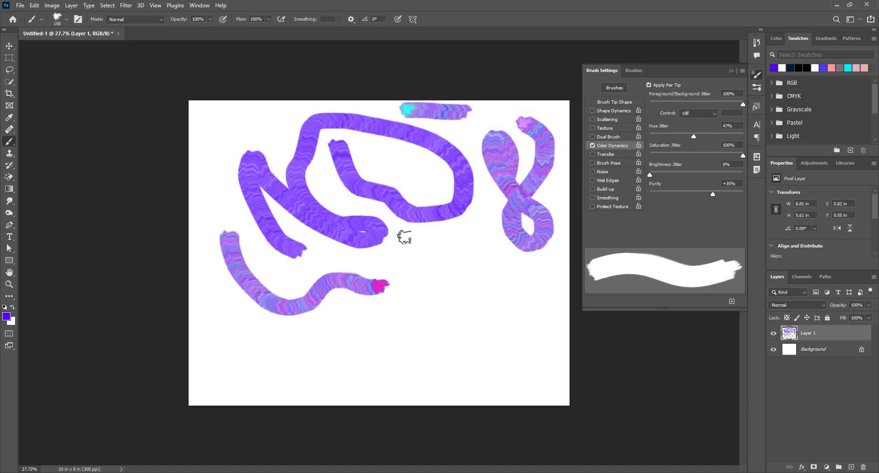
- Paint a looping stroke at 100% Hue Jitter, set Brightness Jitter to 100%, and paint long curved strokes over the test marks
mouse_move(399, 239)
mouse_down()
mouse_move(403, 275)
mouse_move(264, 125)
mouse_move(258, 140)
mouse_up()
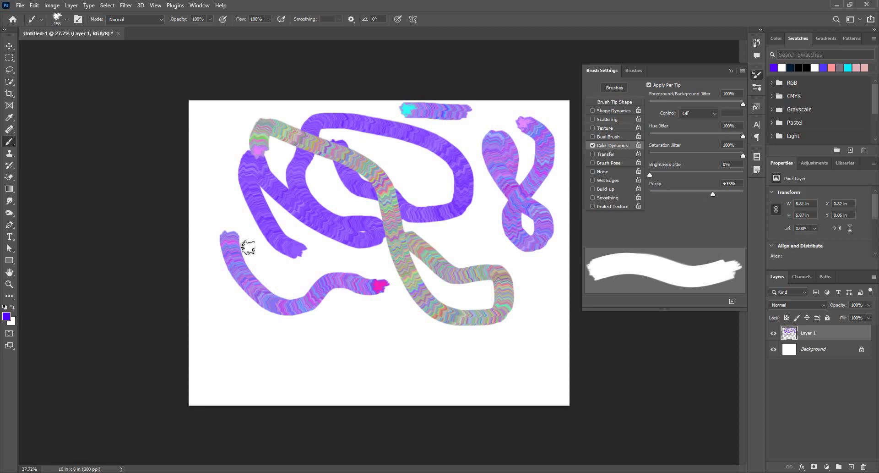
mouse_move(231, 200)
mouse_down()
mouse_move(228, 234)
mouse_move(249, 274)
mouse_up()
mouse_move(362, 371)
mouse_down()
mouse_move(456, 370)
mouse_move(452, 324)
mouse_move(409, 275)
mouse_move(373, 261)
mouse_up()
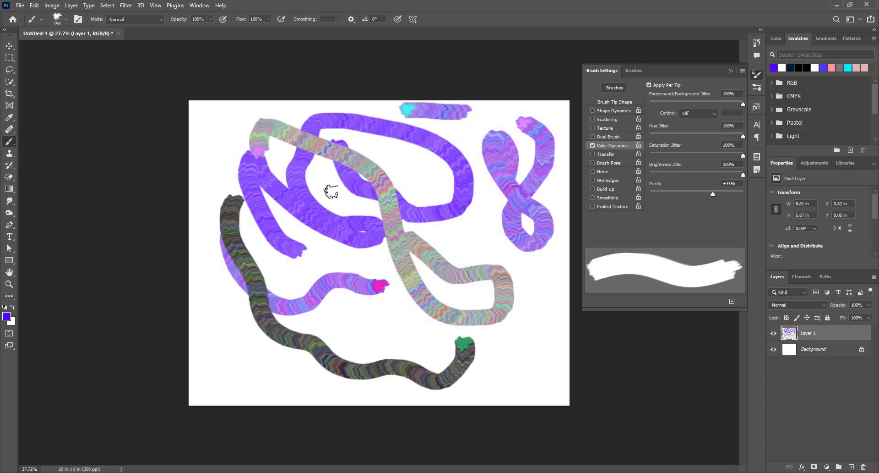
mouse_move(424, 160)
mouse_down()
mouse_move(483, 231)
mouse_move(506, 293)
mouse_up()
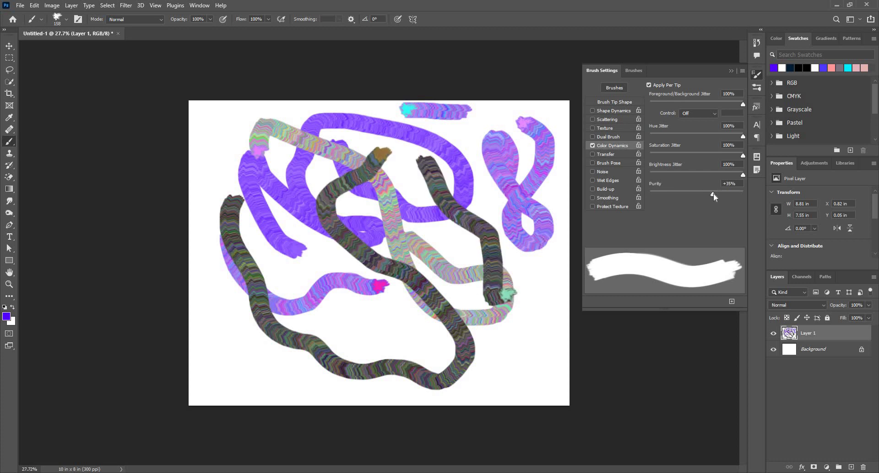
- Set Purity to +100%, paint a long stroke down the canvas's left edge, and stamp four single dabs near the lower middle
drag(749, 194, 754, 194)
click(229, 116)
mouse_move(213, 161)
mouse_down()
mouse_move(216, 297)
mouse_move(240, 357)
mouse_move(271, 372)
mouse_move(294, 364)
mouse_up()
click(340, 331)
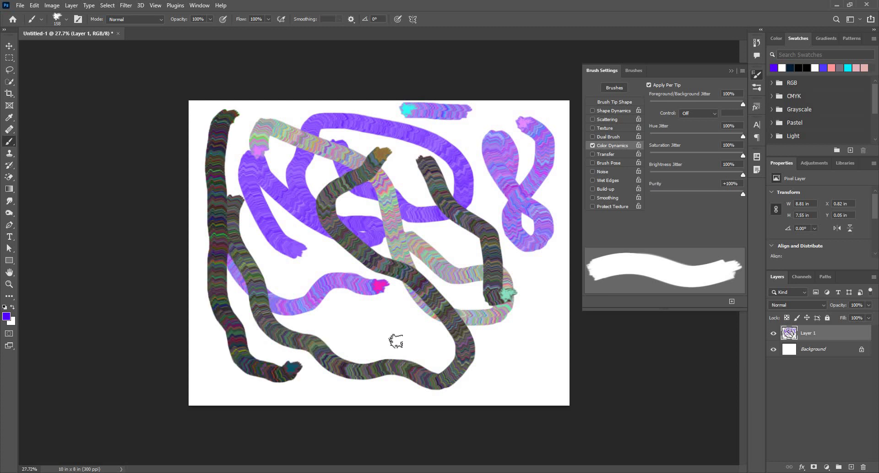
click(398, 337)
click(377, 313)
click(370, 338)
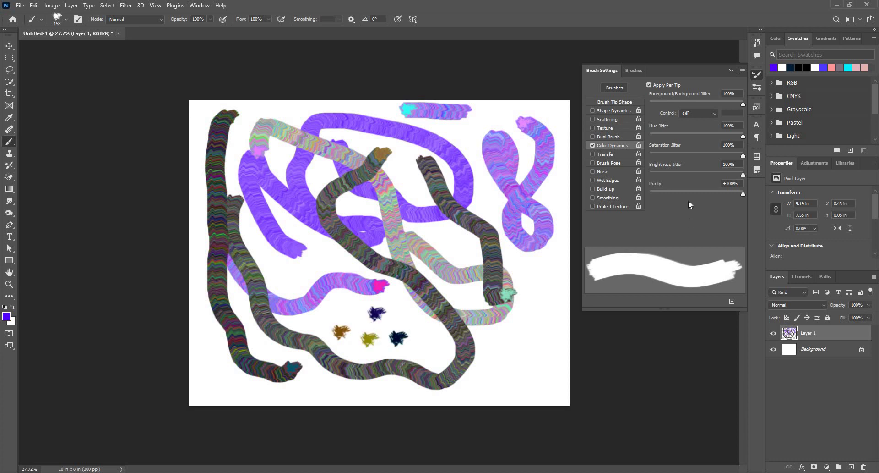
- Set Purity to -100% and stamp eight single dabs around the ones in the lower middle
click(650, 194)
click(412, 310)
click(423, 343)
click(439, 365)
click(438, 333)
click(420, 325)
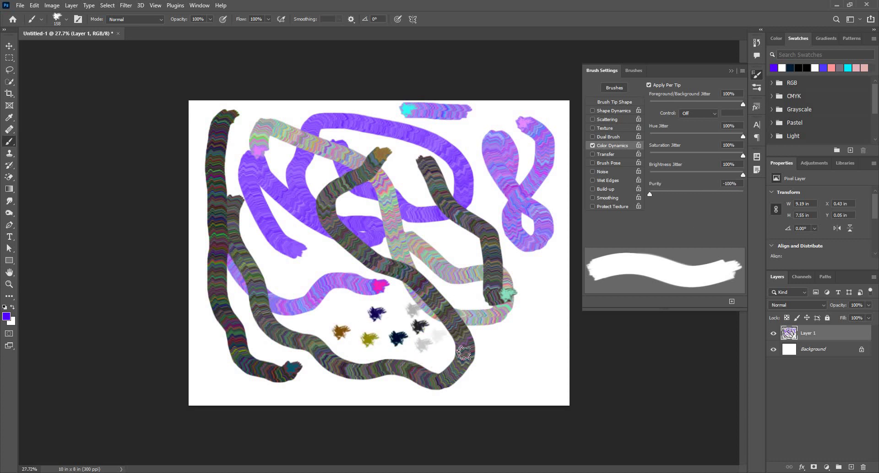
click(396, 302)
click(353, 298)
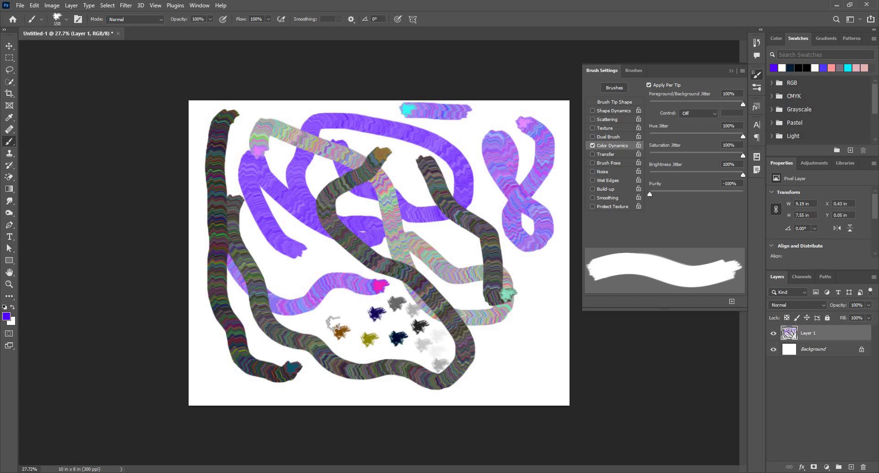
click(328, 321)
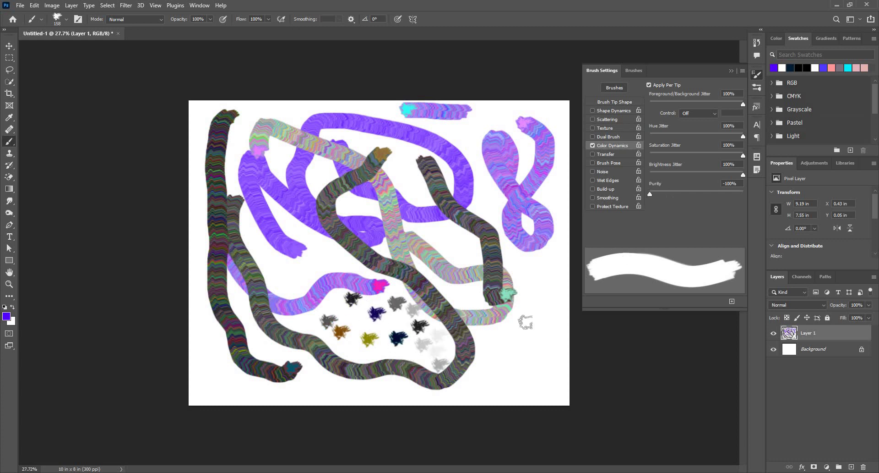
- Set Purity to -53%, stamp three dabs in the canvas's lower right, and paint a curved stroke beside them
click(508, 345)
click(516, 376)
click(535, 317)
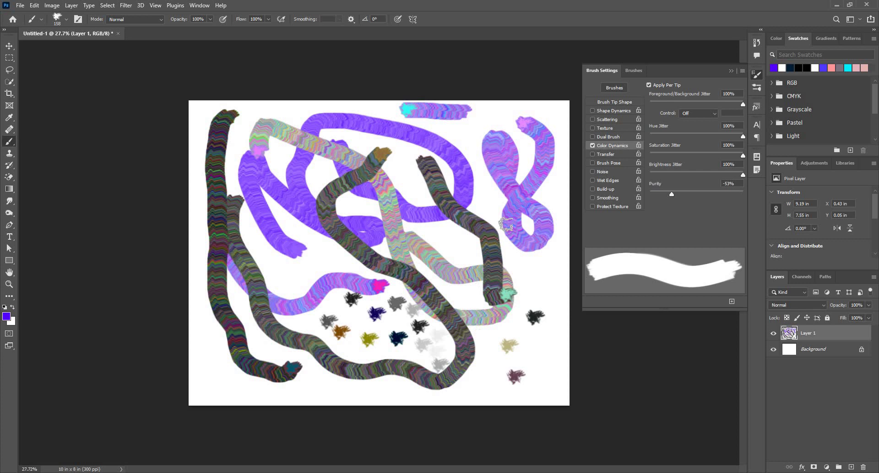
drag(506, 224, 552, 341)
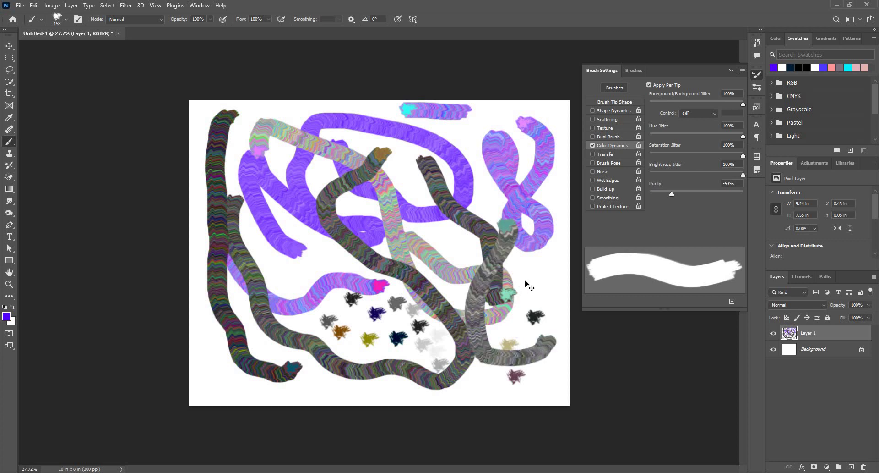
- Clear all test strokes from Layer 1 and remove the selection
key(ctrl+a)
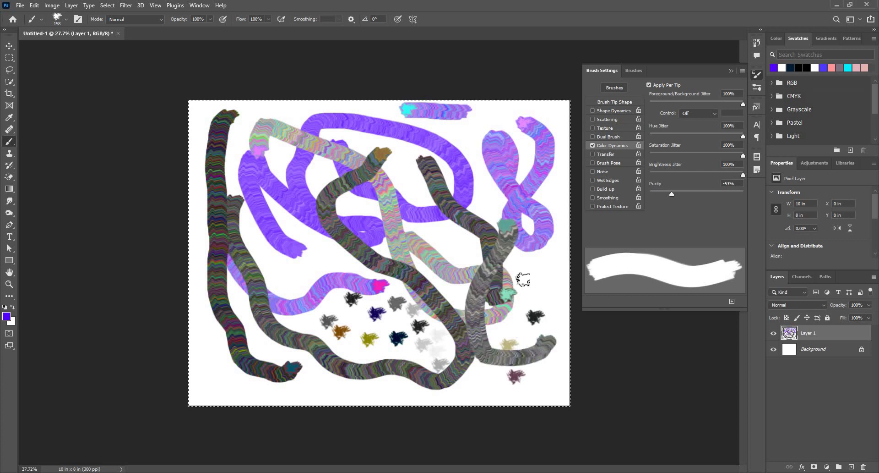
key(Delete)
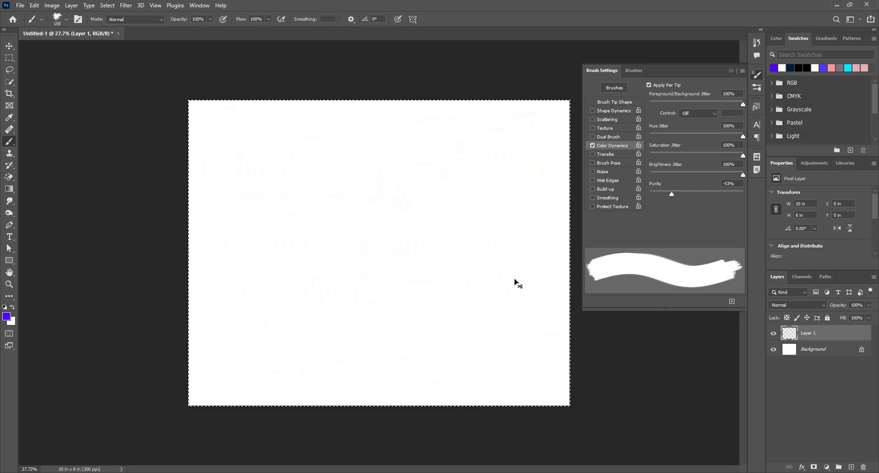
key(ctrl+d)
- Enable Transfer for the brush and disable Color Dynamics
click(599, 155)
click(593, 153)
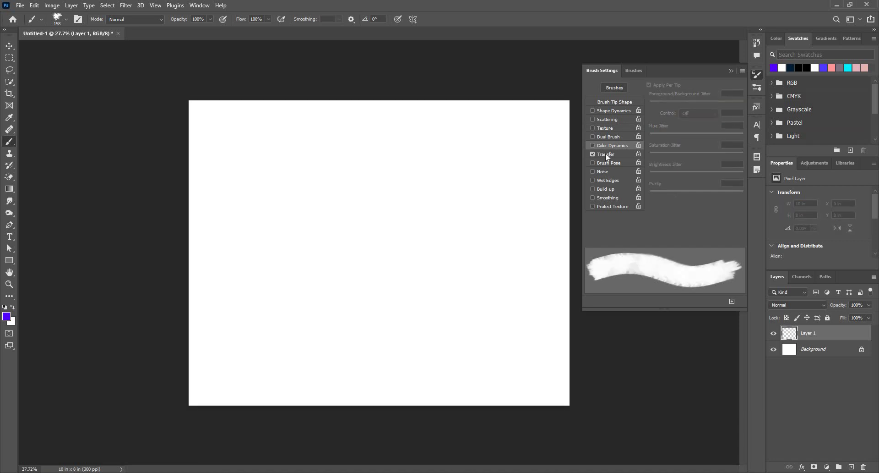
click(592, 145)
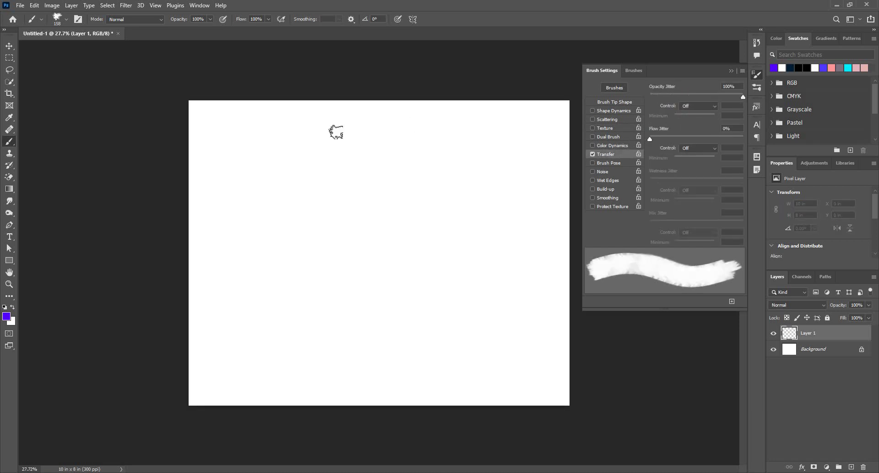
- Enlarge the brush to 339 px, try a mark in the canvas's upper left, and undo it
drag(279, 155, 320, 155)
drag(275, 130, 291, 217)
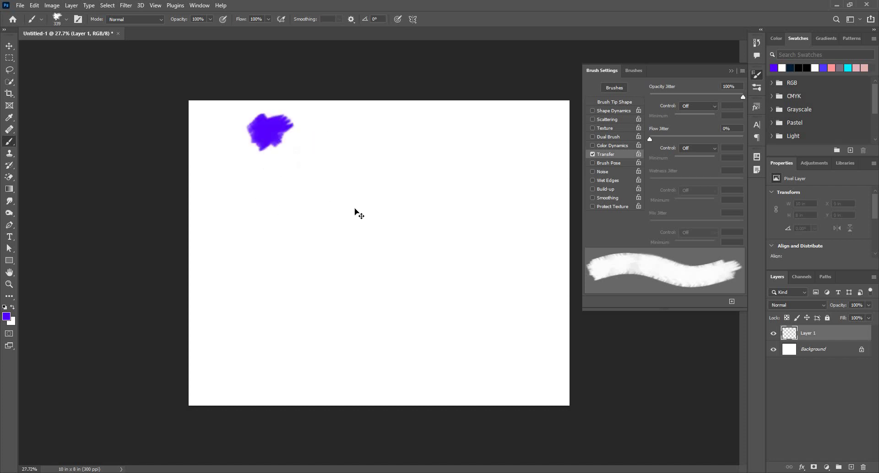
key(ctrl+z)
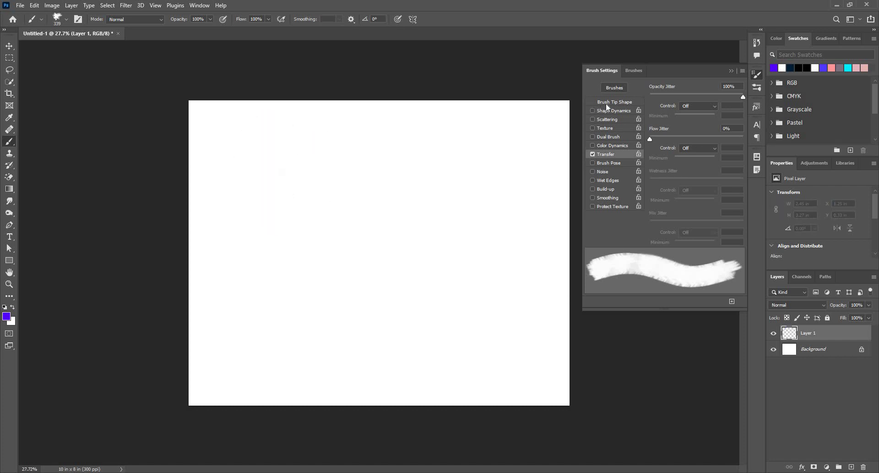
- Widen the brush tip's spacing and paint a wavy stroke plus a shorter one below it at 100% Opacity Jitter
click(606, 112)
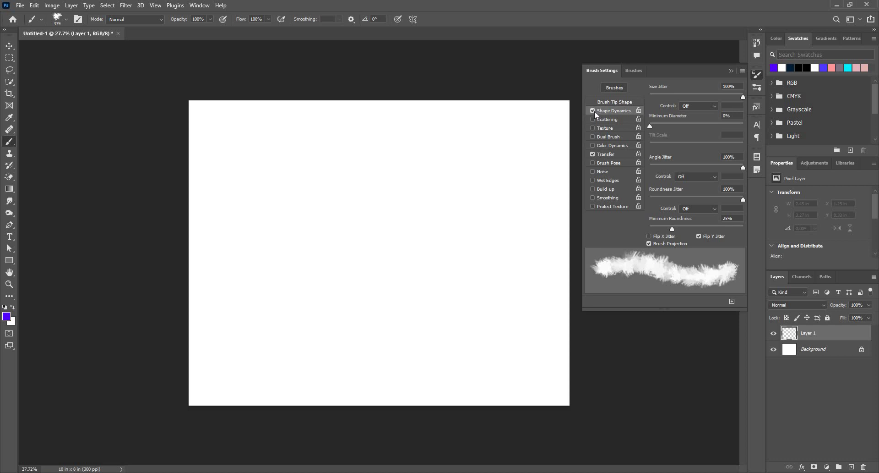
click(593, 110)
click(605, 102)
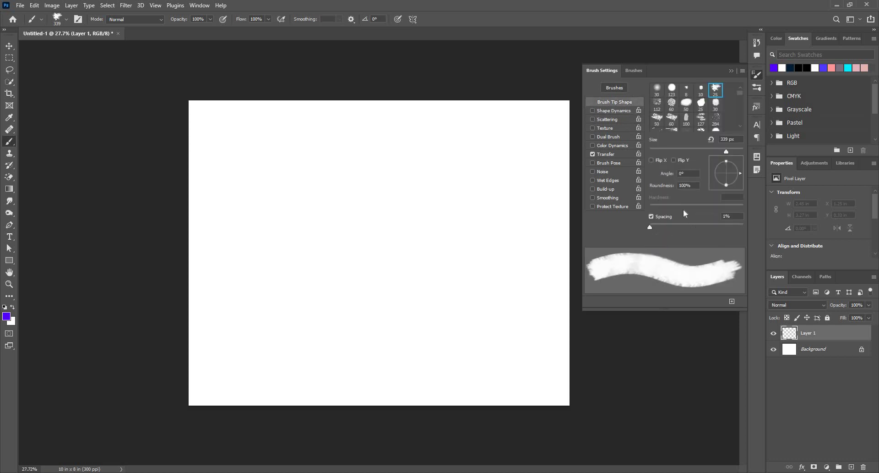
click(682, 225)
click(619, 155)
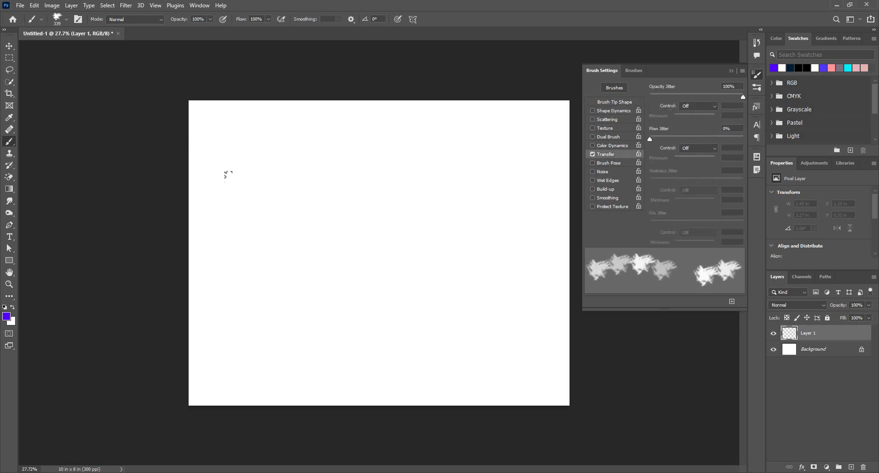
mouse_move(339, 185)
mouse_down()
mouse_move(358, 114)
mouse_move(413, 113)
mouse_move(433, 161)
mouse_move(498, 157)
mouse_move(526, 187)
mouse_up()
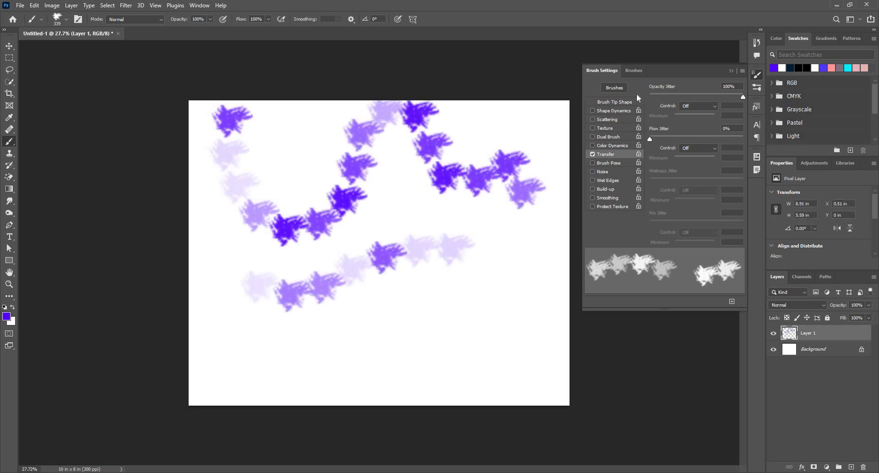
- Set Opacity Jitter to 0% and Flow Jitter to 100%, and paint a dense scribble across the canvas's lower part
drag(651, 133, 772, 145)
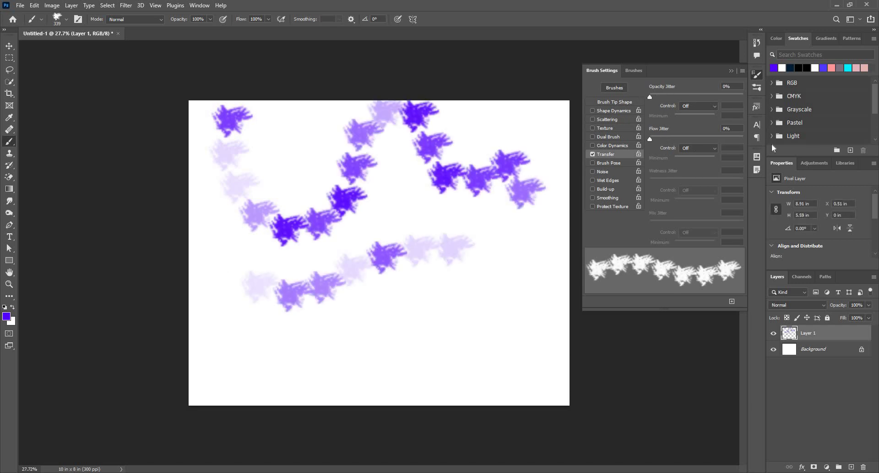
click(742, 138)
mouse_move(507, 304)
mouse_down()
mouse_move(365, 347)
mouse_move(389, 316)
mouse_move(520, 255)
mouse_move(431, 306)
mouse_move(471, 289)
mouse_move(475, 265)
mouse_move(266, 362)
mouse_move(321, 339)
mouse_up()
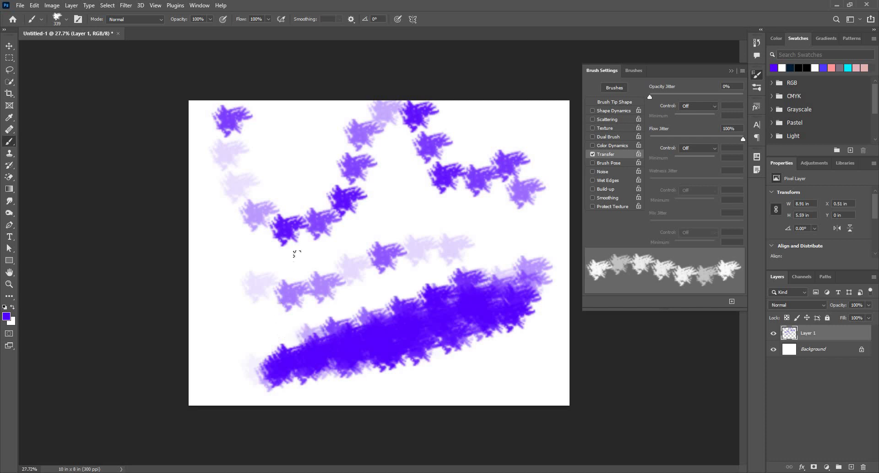
- Try one more stroke across the middle, and undo all the Transfer test strokes until Layer 1 is empty
mouse_move(295, 253)
mouse_down()
mouse_move(309, 240)
mouse_move(263, 150)
mouse_move(390, 206)
mouse_move(492, 207)
mouse_move(518, 246)
mouse_up()
key(ctrl+z)
key(ctrl+z)
key(ctrl+z)
key(ctrl+z)
key(ctrl+z)
key(ctrl+z)
key(ctrl+z)
key(ctrl+z)
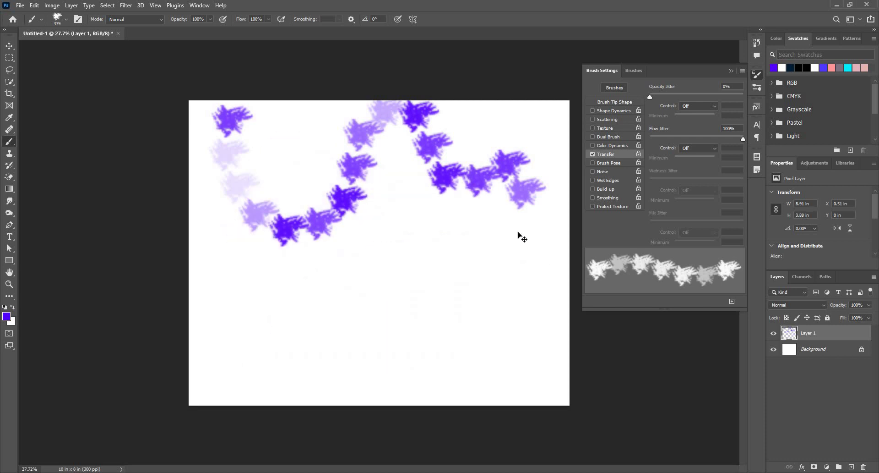
drag(723, 139, 619, 147)
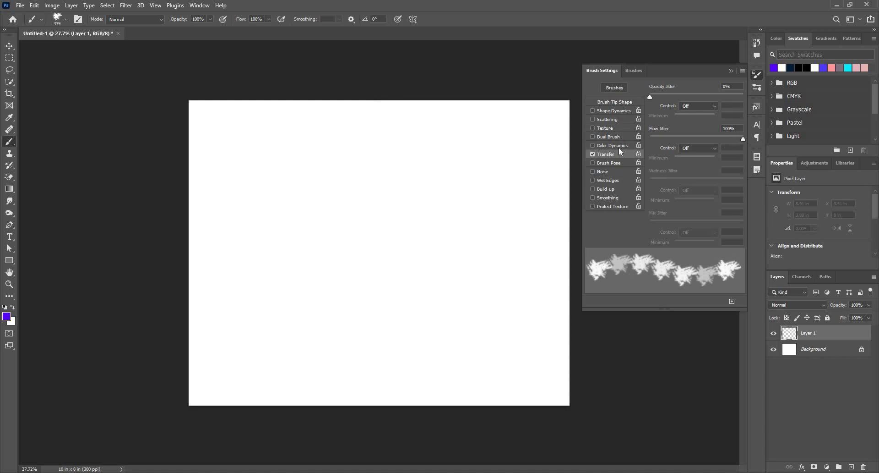
- Disable Transfer and stamp a single 339 px dab in the upper middle of the canvas
click(592, 154)
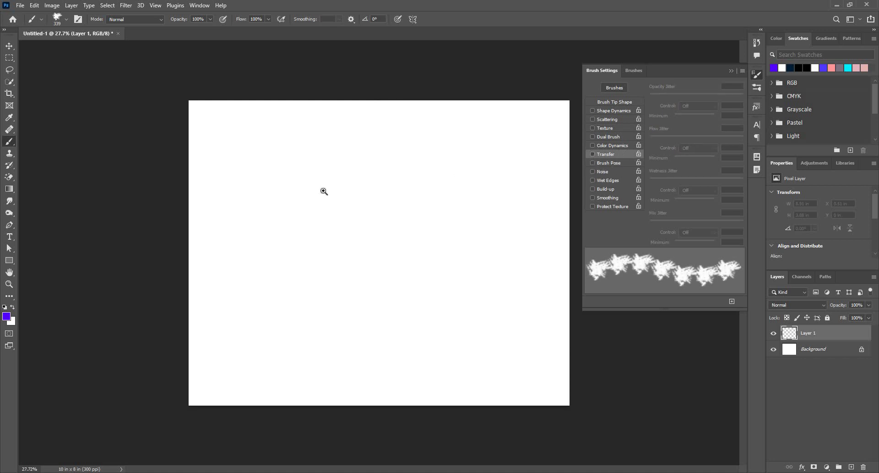
scroll(372, 196, up, 5)
click(364, 190)
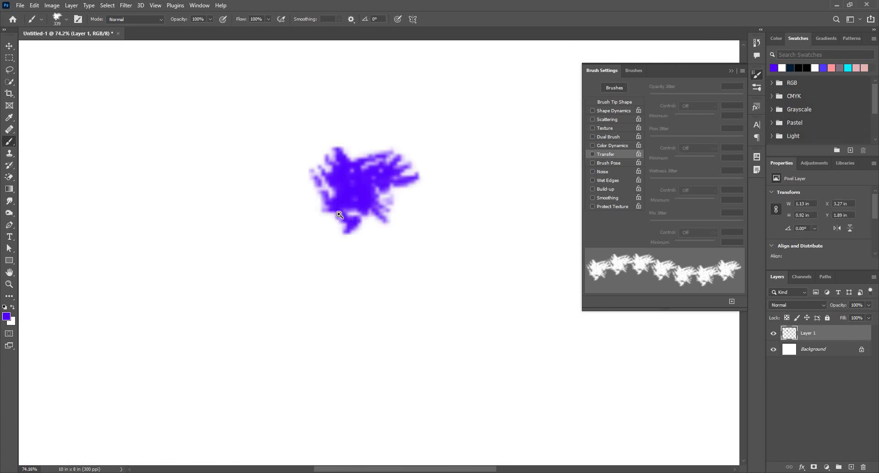
- Enlarge the brush to 1575 px and stamp a large dab next to the small one
scroll(409, 194, down, 4)
drag(312, 192, 387, 364)
click(423, 256)
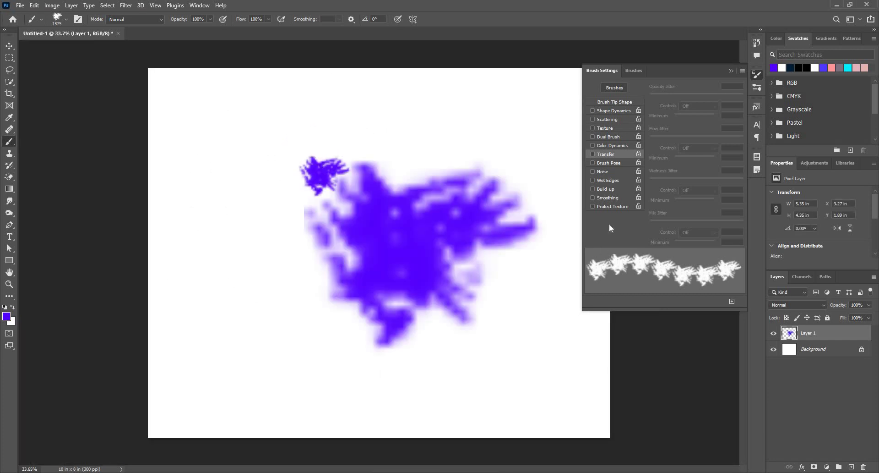
- Undo the large dab, enable Noise, stamp a replacement higher on the canvas, and inspect its edges up close
key(ctrl+z)
click(426, 186)
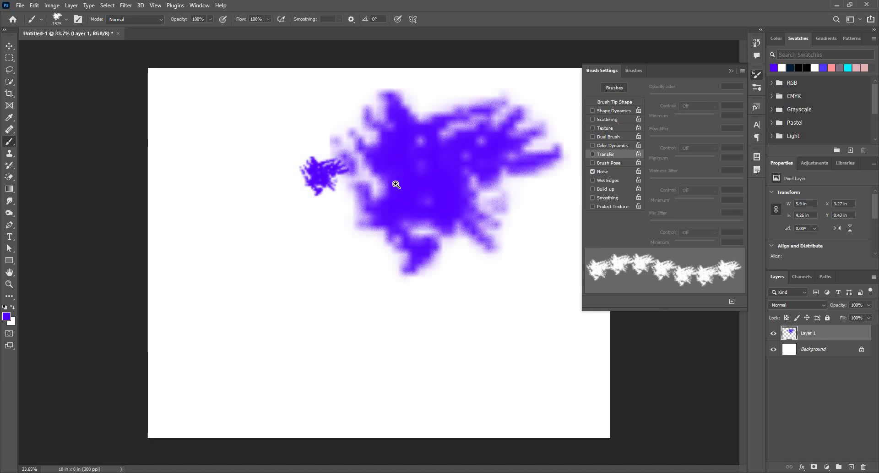
scroll(366, 192, up, 5)
mouse_move(345, 254)
mouse_down()
mouse_move(293, 250)
mouse_move(314, 241)
mouse_move(330, 252)
mouse_up()
scroll(330, 252, down, 4)
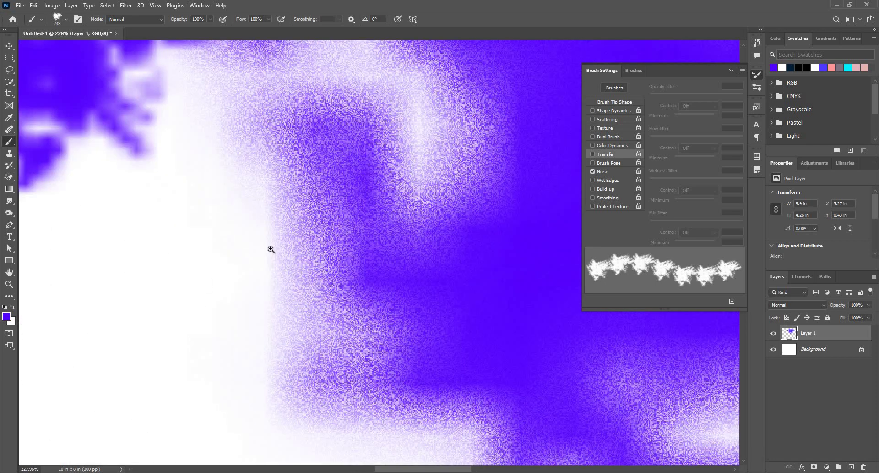
scroll(246, 210, up, 4)
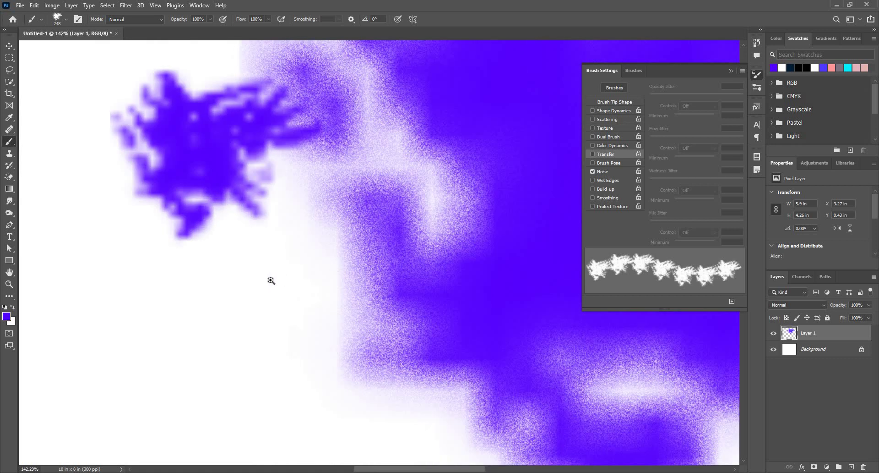
scroll(271, 280, down, 5)
scroll(367, 229, up, 2)
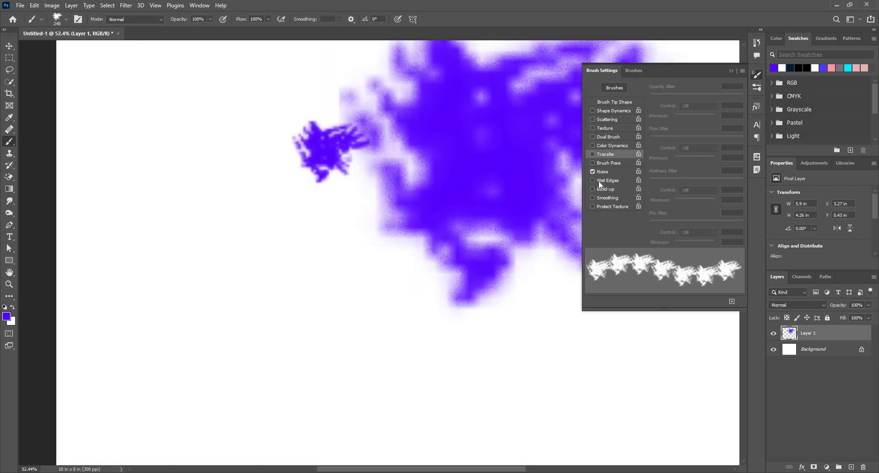
- Replace Noise with Wet Edges, stamp a small dab and a 602 px dab below it, and disable Wet Edges
click(270, 265)
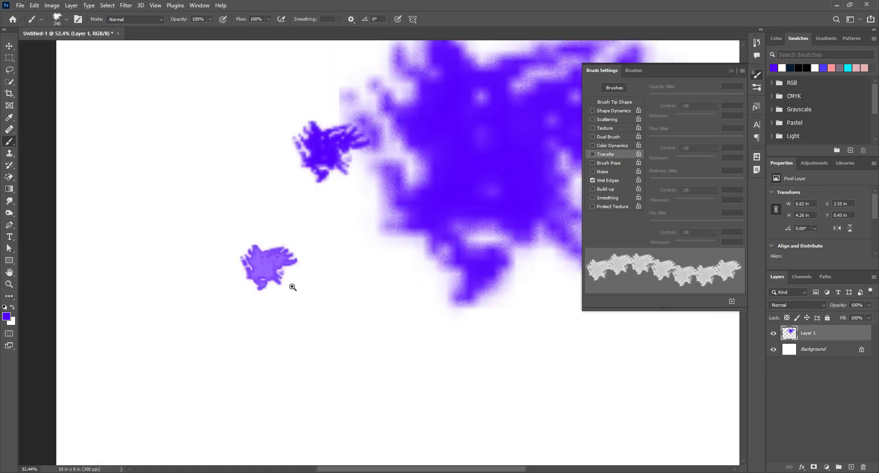
scroll(290, 285, up, 4)
scroll(401, 313, down, 3)
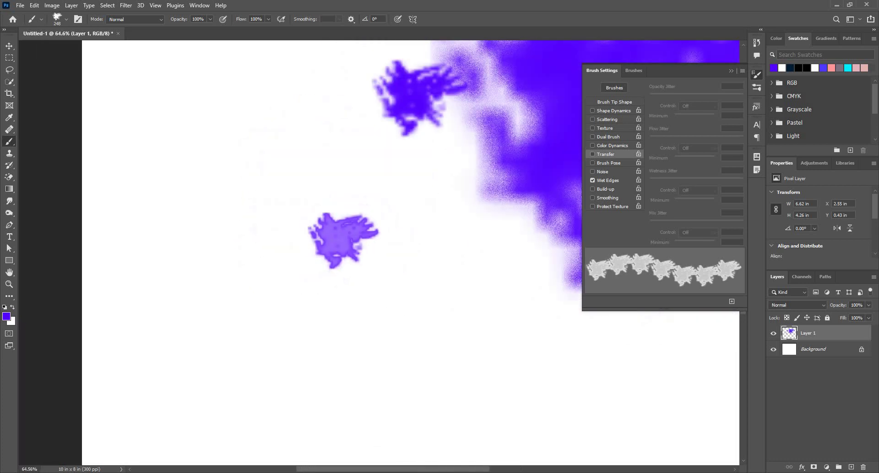
click(452, 341)
click(592, 180)
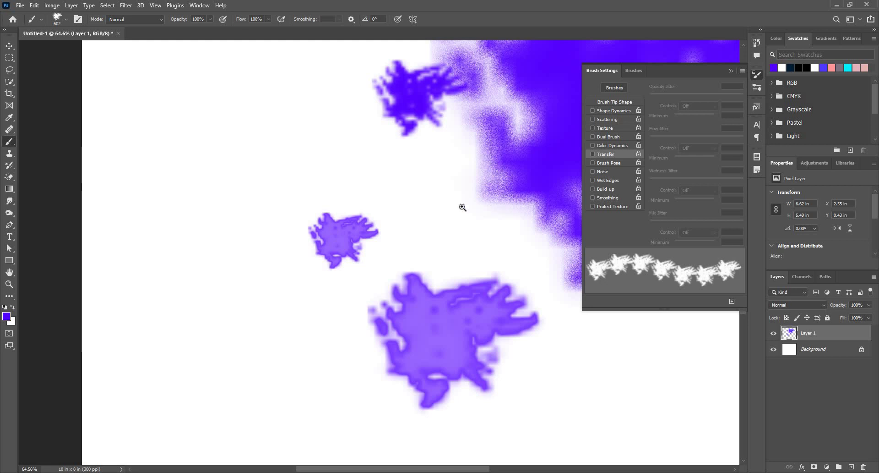
- Collapse the brush settings and delete Layer 1
scroll(399, 218, down, 4)
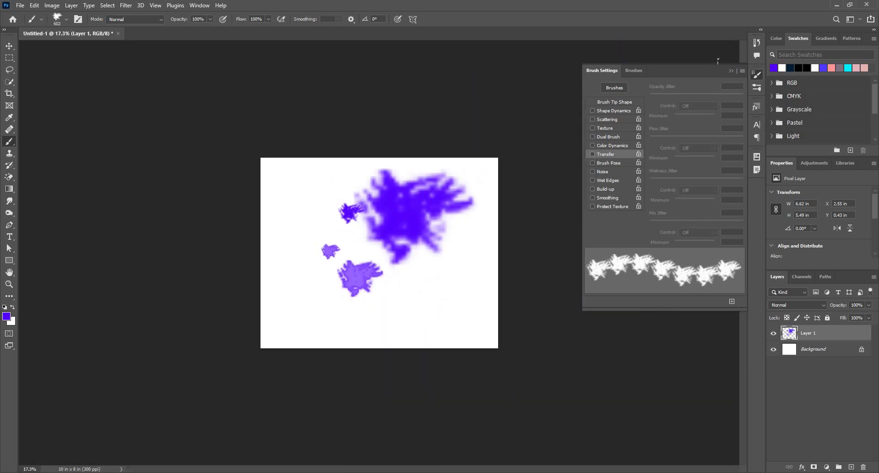
click(731, 71)
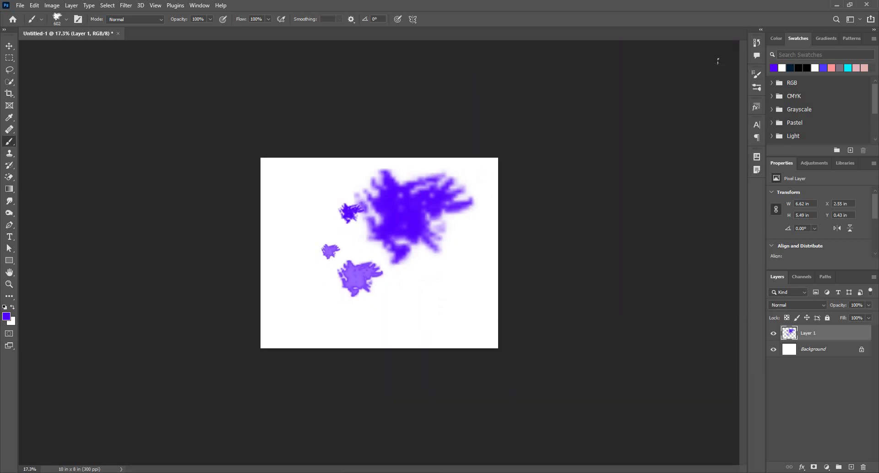
key(Delete)
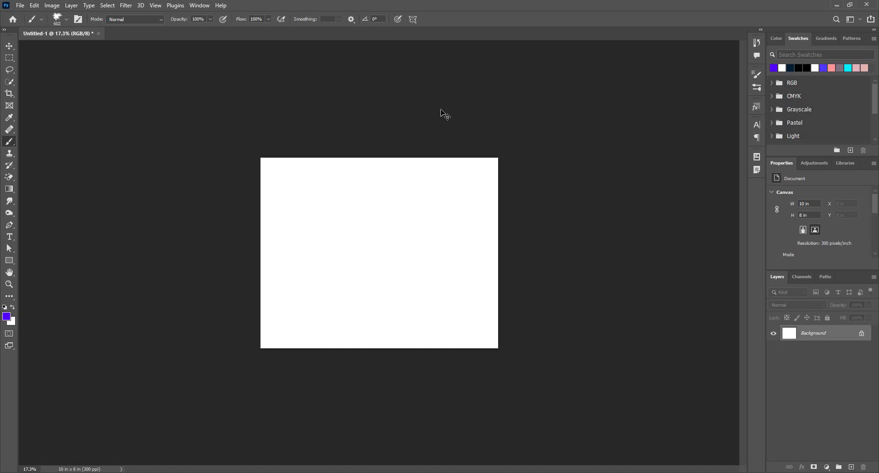
- Close the Untitled-1 document without saving its changes
key(ctrl+0)
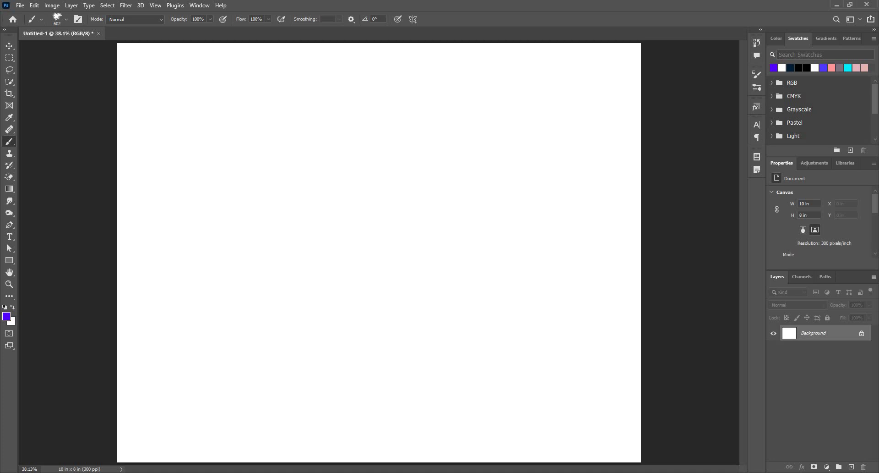
click(99, 33)
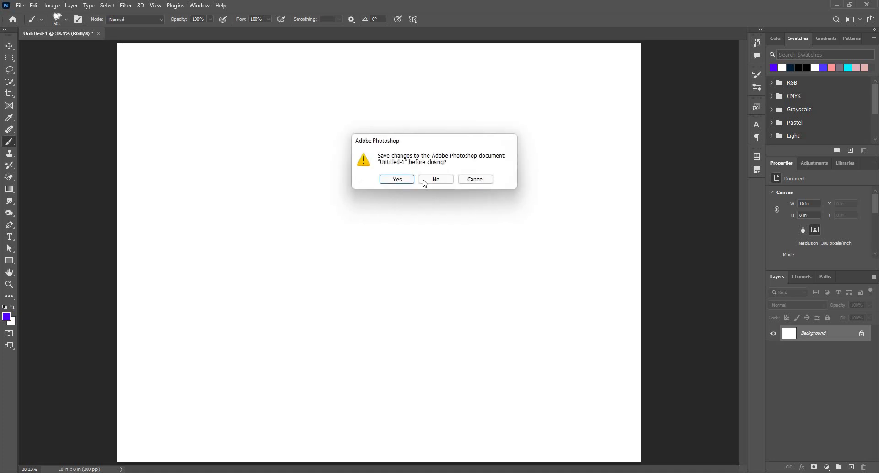
click(425, 183)
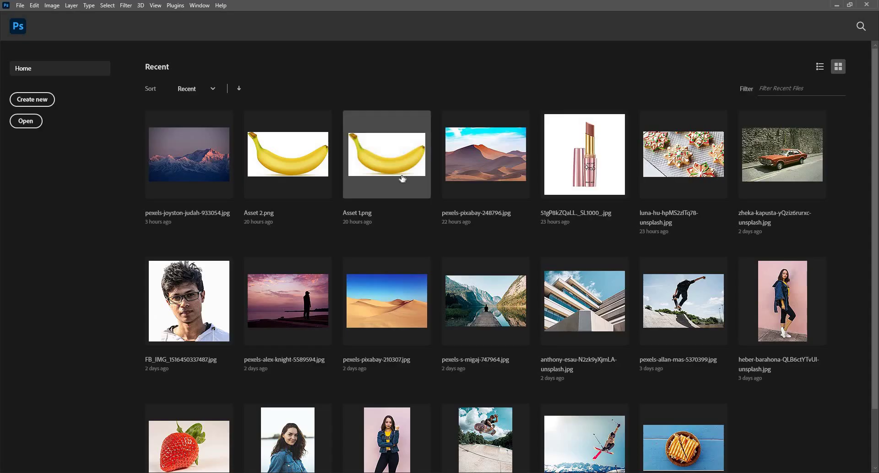